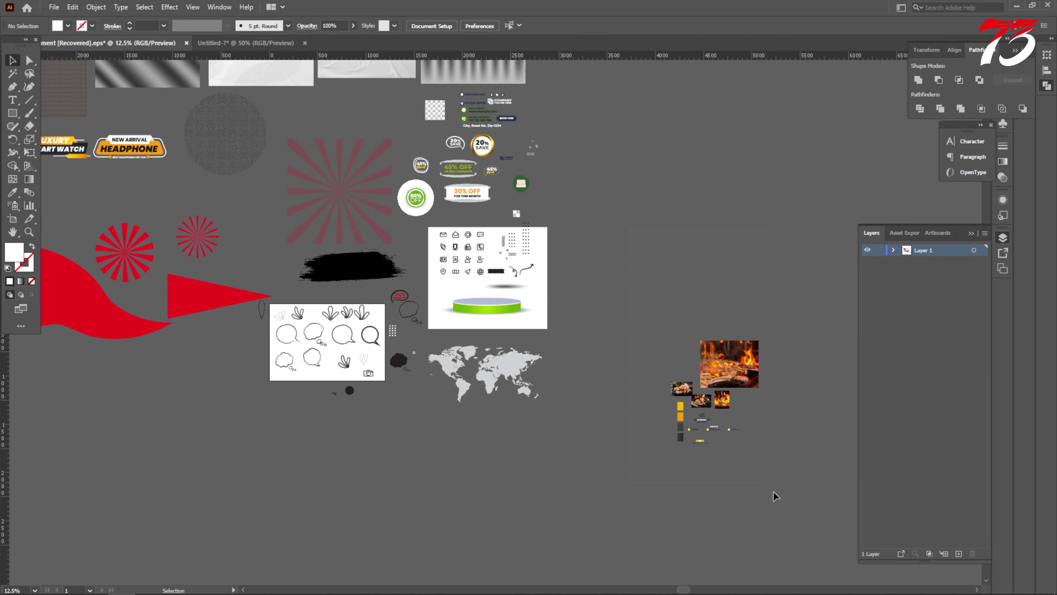
Step: Bring the barbecue photos, colour swatches and text elements into the Untitled-7 document and place them beside the blank artboard
left_click_drag(774, 495, 544, 168)
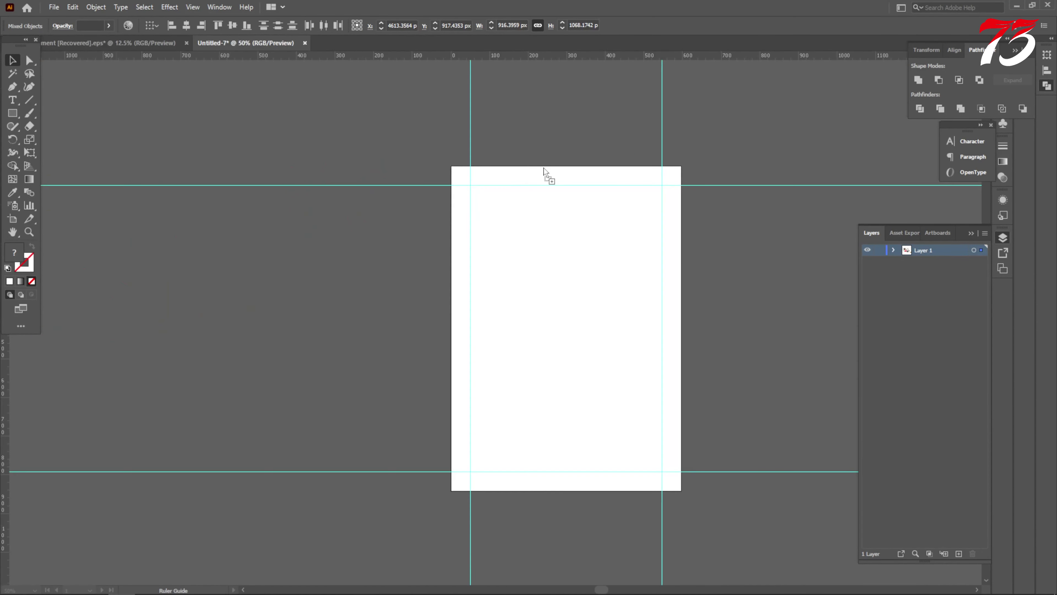
left_click_drag(806, 321, 806, 322)
left_click_drag(575, 350, 293, 297)
left_click_drag(594, 293, 740, 191)
left_click(482, 174)
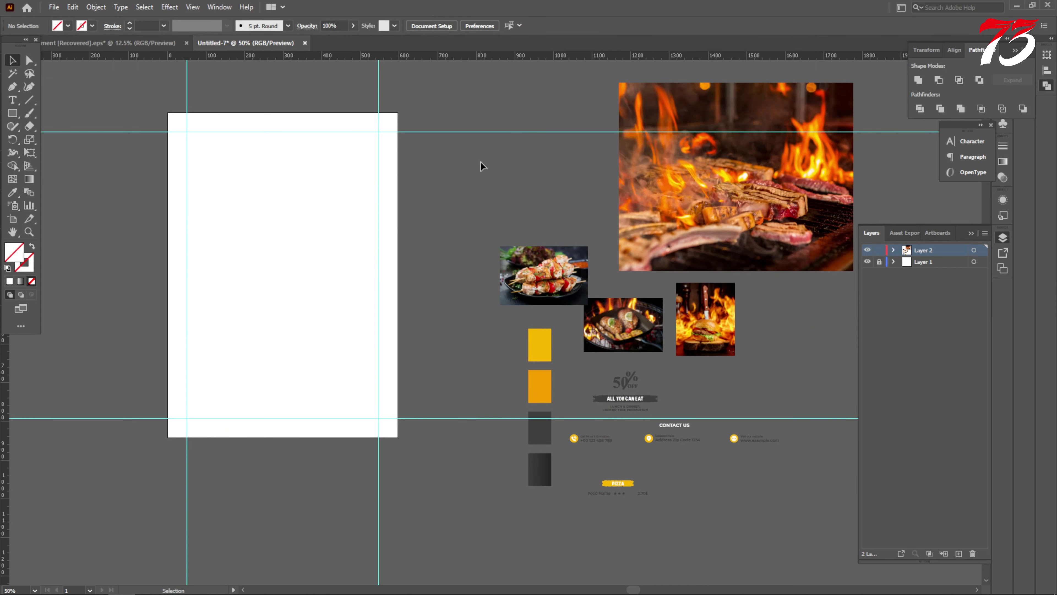
Step: Draw a rectangle about 1172 × 478 px across the artboard's upper part and fill it with the yellow swatch colour
left_click(12, 113)
scroll(340, 177, "down", 2)
mouse_move(198, 119)
left_mouse_down()
mouse_move(377, 210)
mouse_move(424, 211)
left_mouse_up()
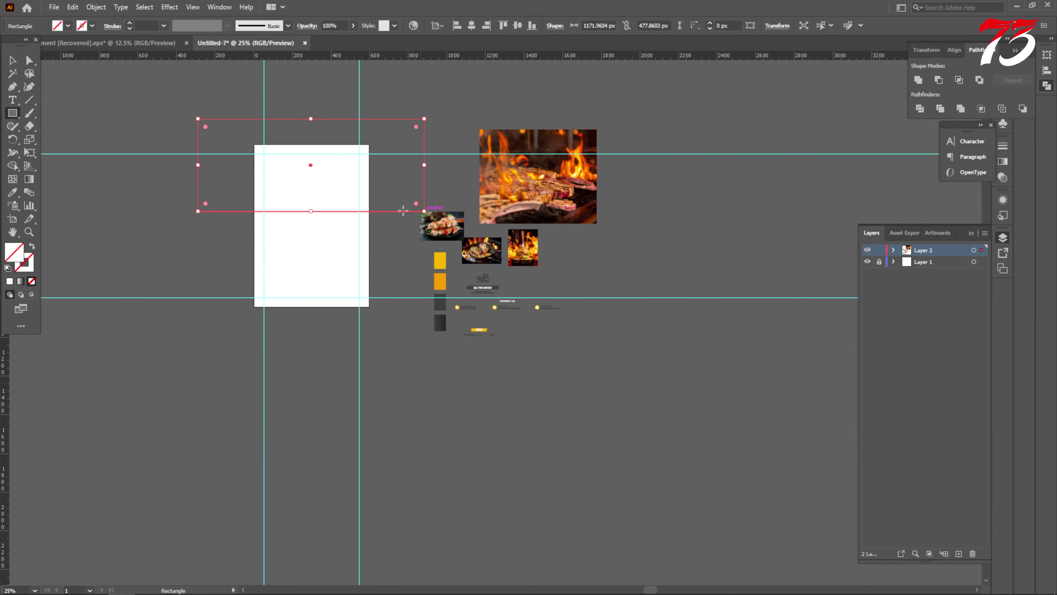
left_click(12, 192)
left_click(440, 260)
left_click(11, 64)
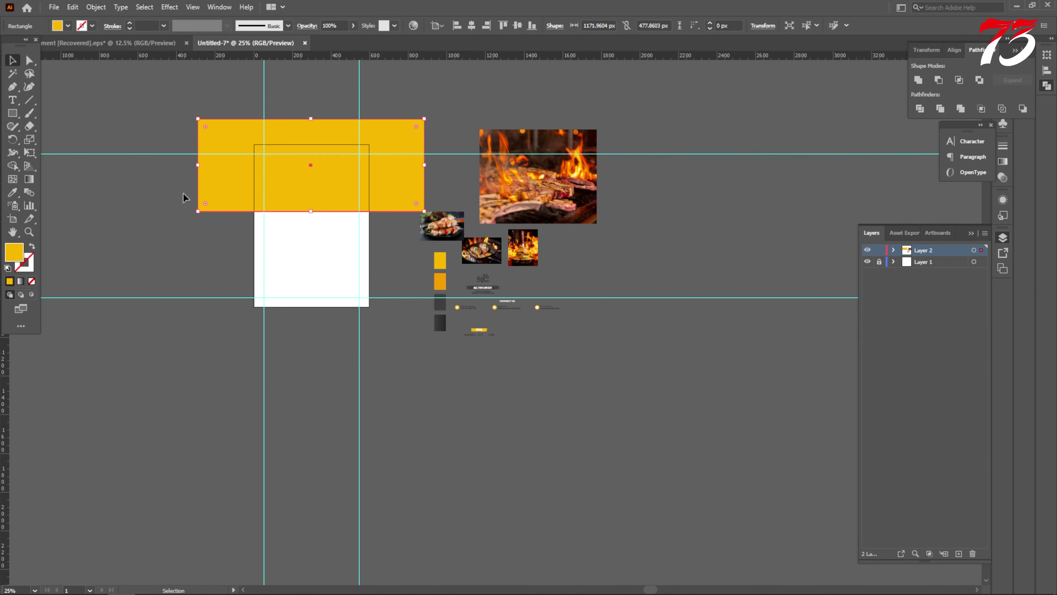
Step: Round the yellow rectangle's corners to about 38 px and tilt it counter-clockwise over the artboard's upper part
left_click_drag(205, 204, 204, 205)
scroll(354, 123, "up", 2)
left_click_drag(496, 111, 466, 104)
left_click_drag(266, 253, 368, 226)
left_click_drag(577, 67, 545, 61)
mouse_move(471, 217)
left_mouse_down()
mouse_move(449, 208)
mouse_move(465, 200)
left_mouse_up()
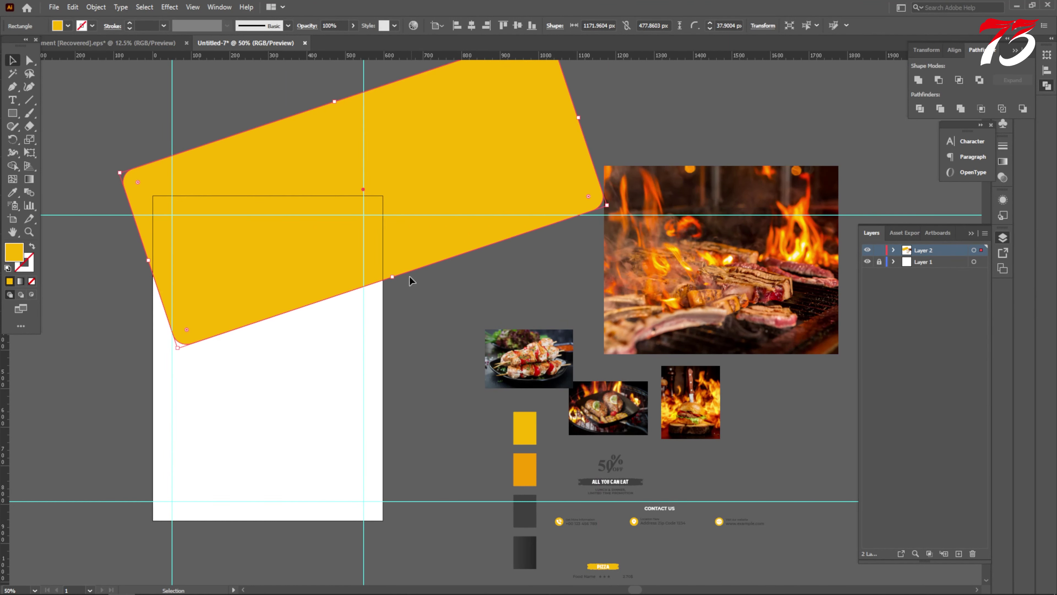
Step: Extend the tilted yellow rectangle's lower edge for a height of about 519 px and slightly reduce its tilt
left_click_drag(392, 280, 399, 293)
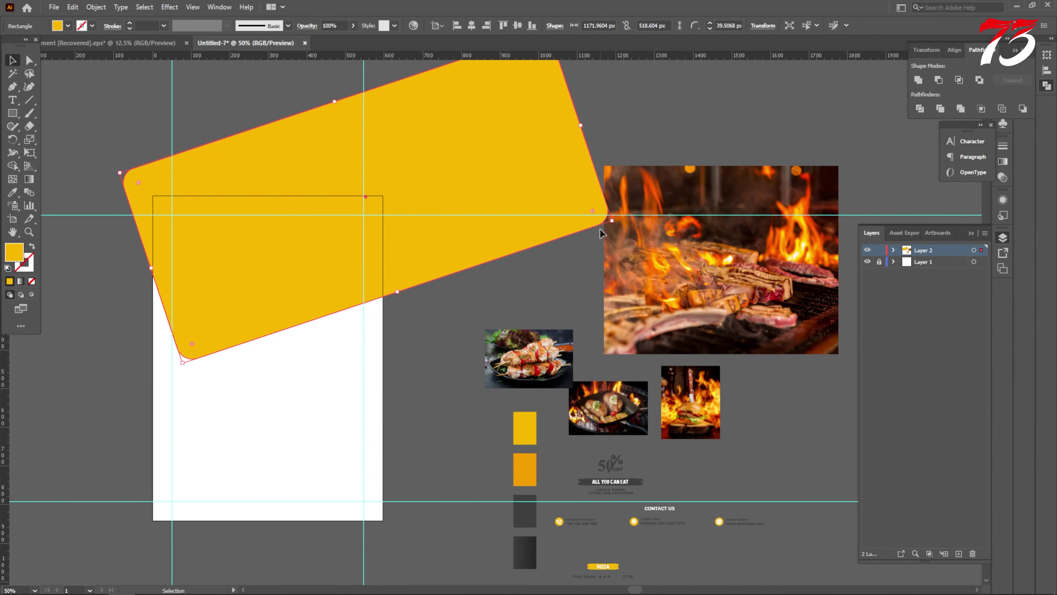
left_click_drag(615, 220, 614, 231)
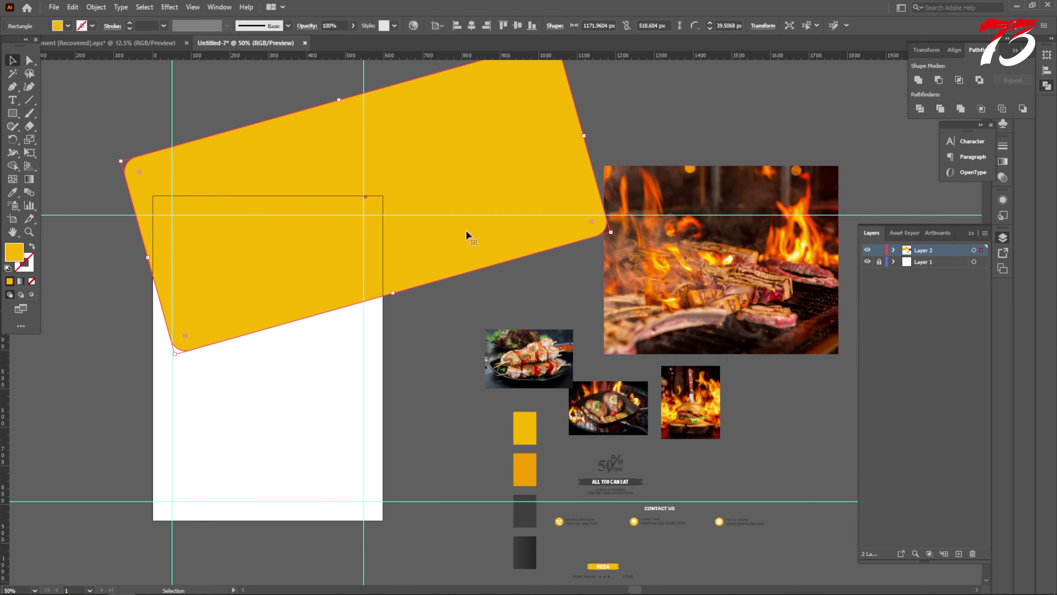
left_click_drag(426, 245, 427, 240)
scroll(421, 231, "down", 2)
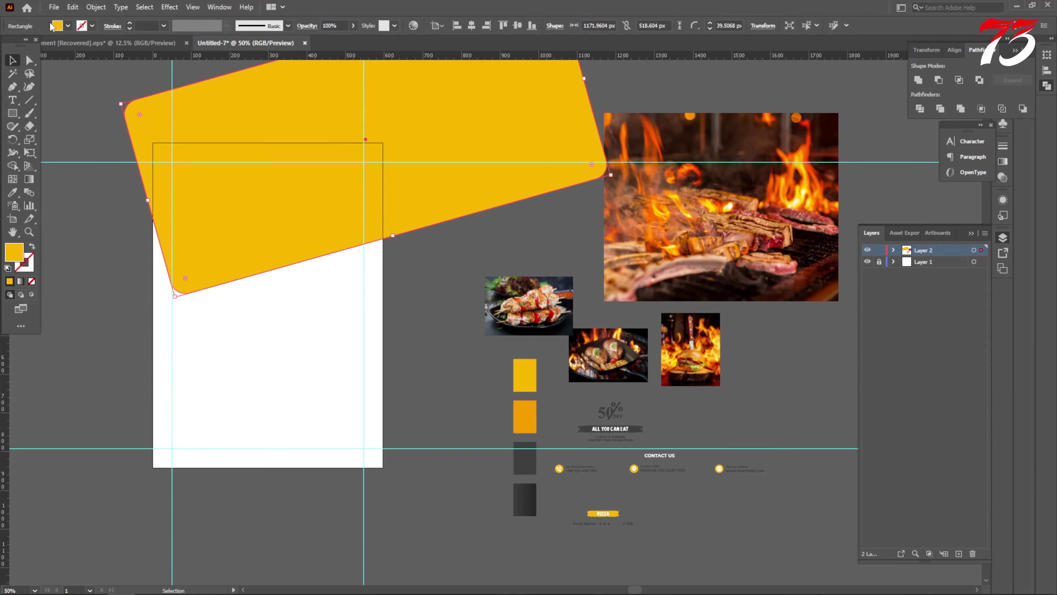
Step: Offset the yellow rectangle's path outward by 35 px and fill the offset shape with the orange swatch colour
left_click(95, 7)
mouse_move(158, 269)
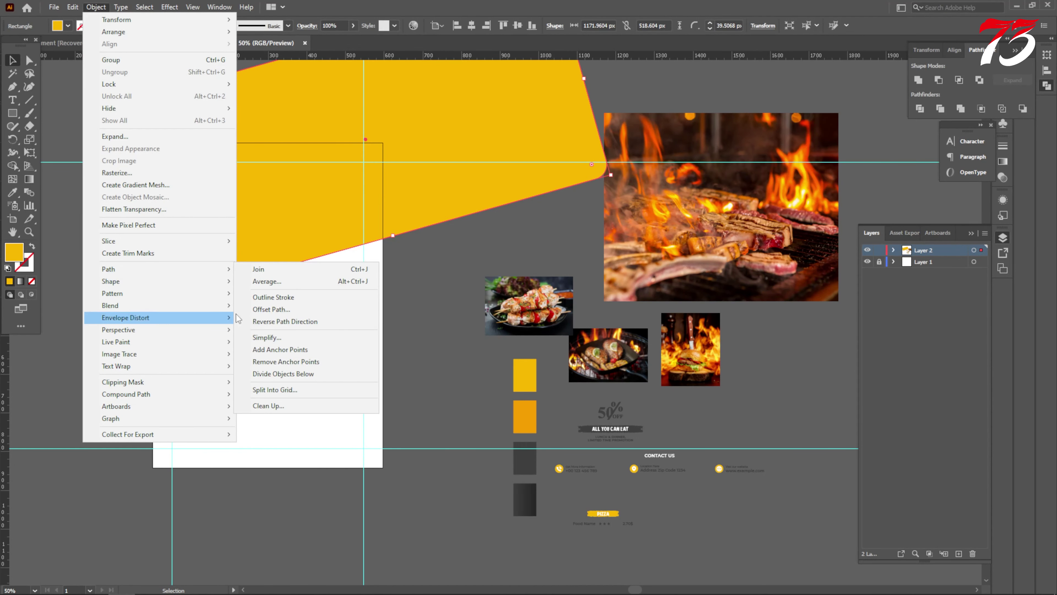
left_click(258, 310)
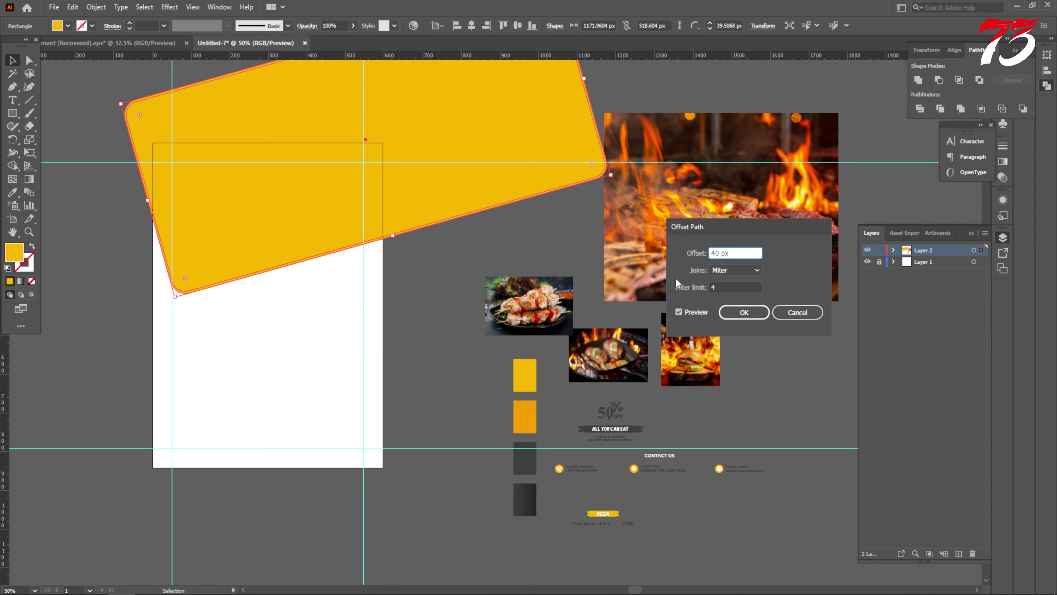
left_click(679, 312)
left_click(678, 312)
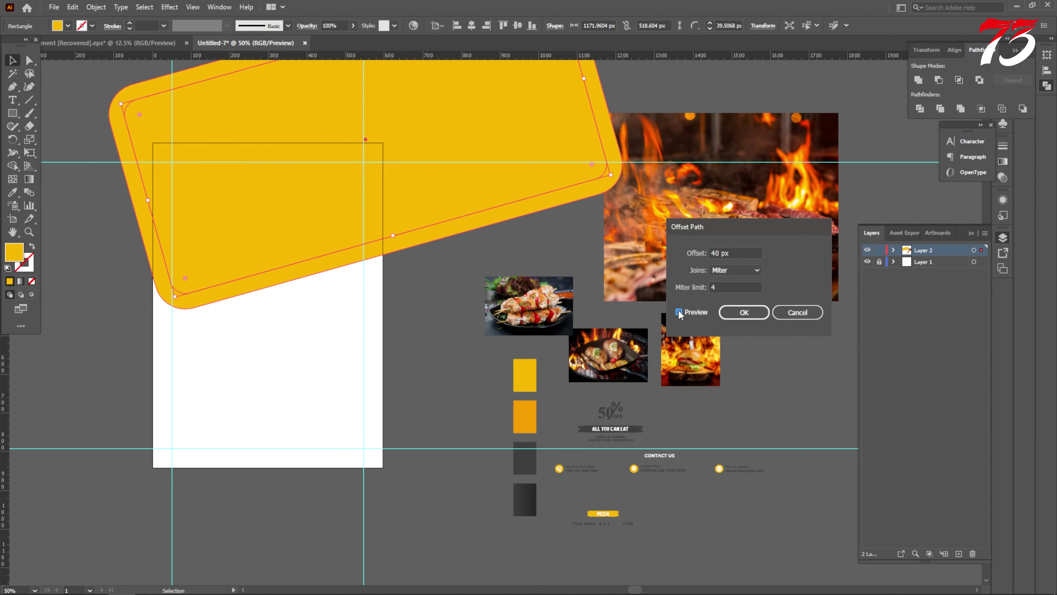
double_click(721, 252)
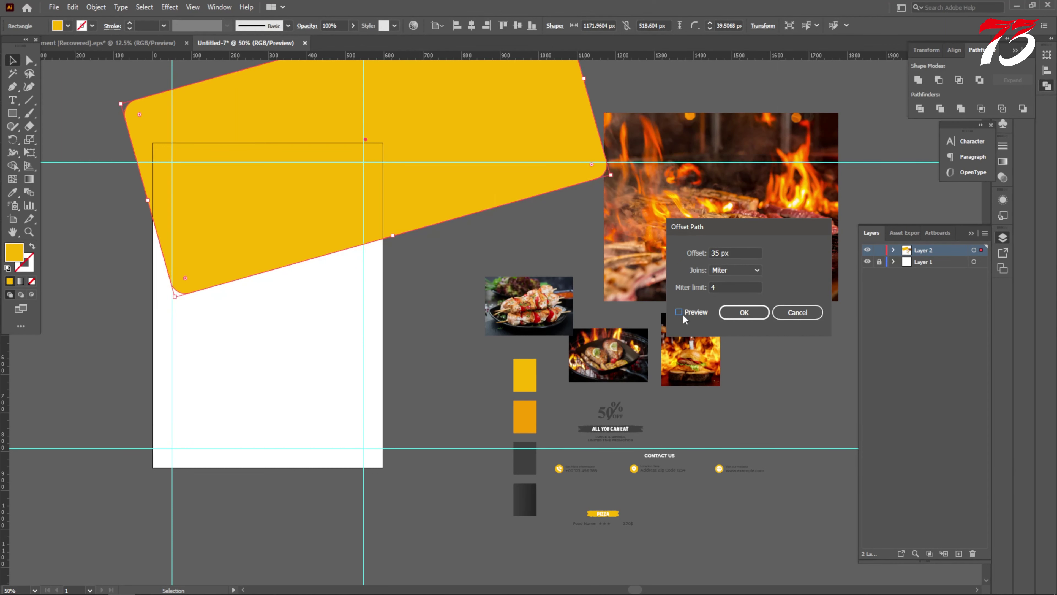
left_click(744, 312)
left_click(11, 194)
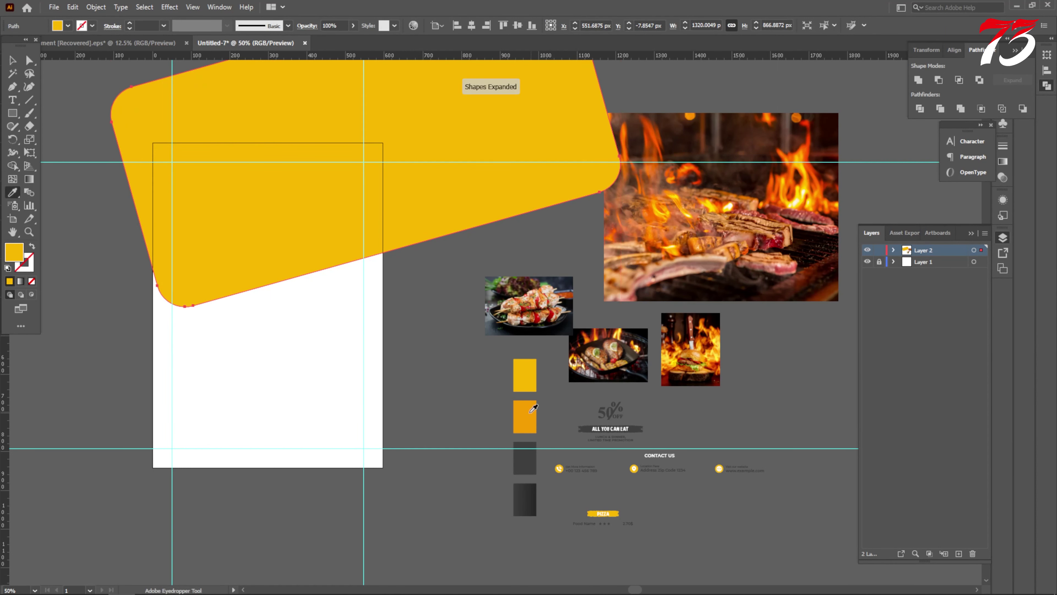
left_click(524, 417)
key("v")
Step: Offset the yellow rectangle's path inward by 35 px and fill the inner shape with the flat dark grey swatch colour
left_click(243, 225)
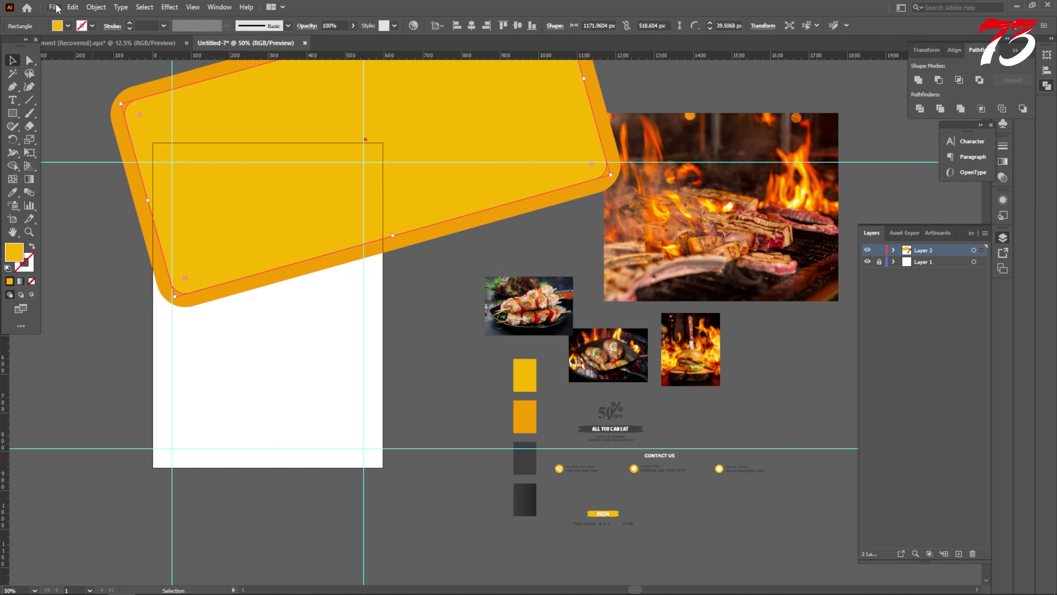
left_click(96, 7)
mouse_move(187, 269)
left_click(253, 309)
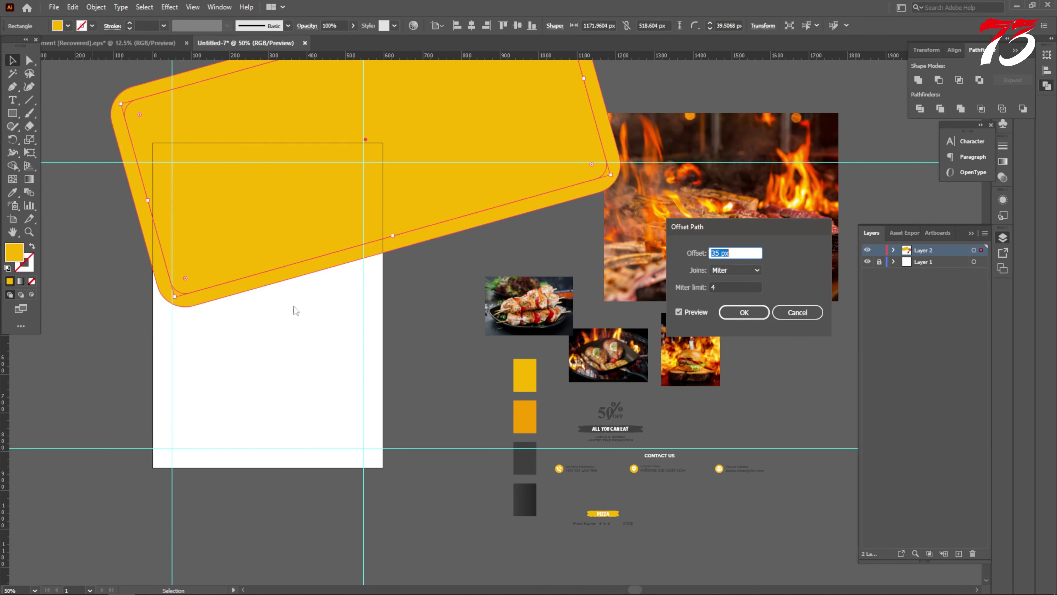
left_click(714, 252)
type("-")
left_click(745, 311)
left_click(12, 192)
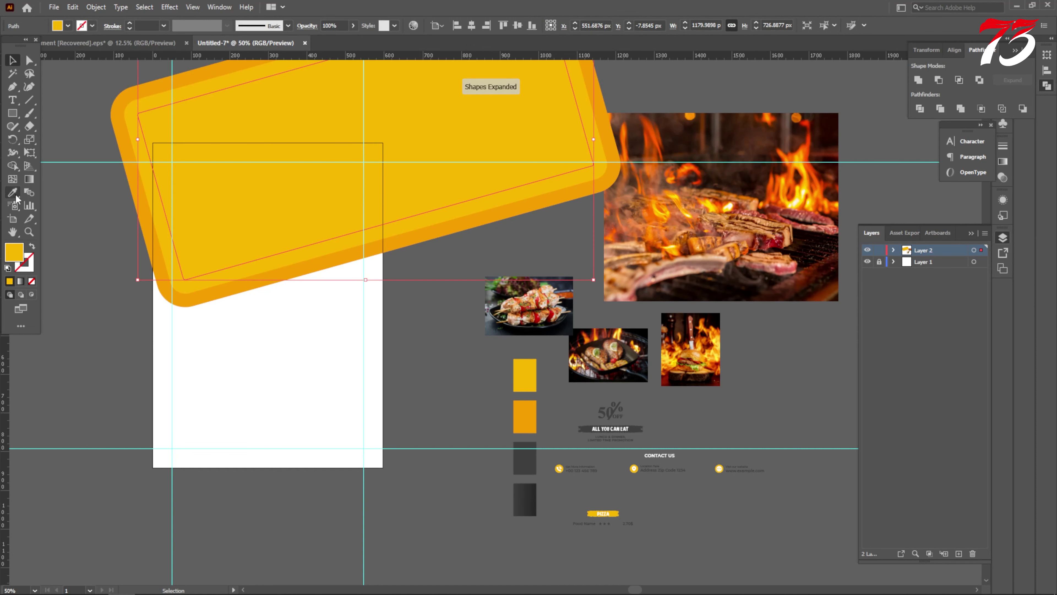
left_click(524, 456)
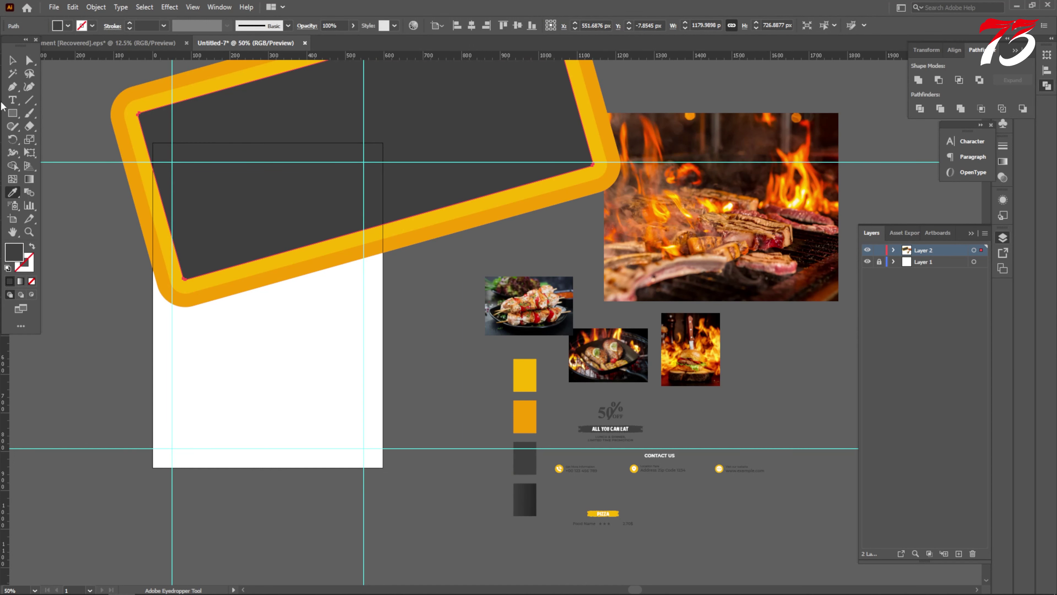
left_click(13, 61)
scroll(169, 279, "down", 2)
left_click(92, 279)
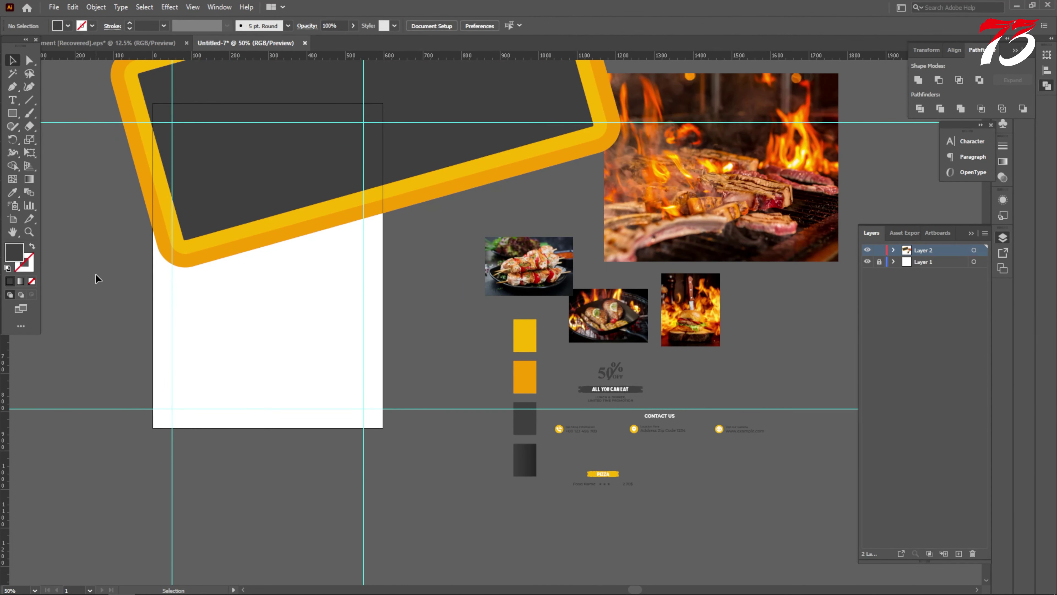
Step: Delete the dark grey inner shape and the orange outer shape, keeping the yellow rectangle
scroll(349, 304, "down", 3)
scroll(313, 302, "up", 4)
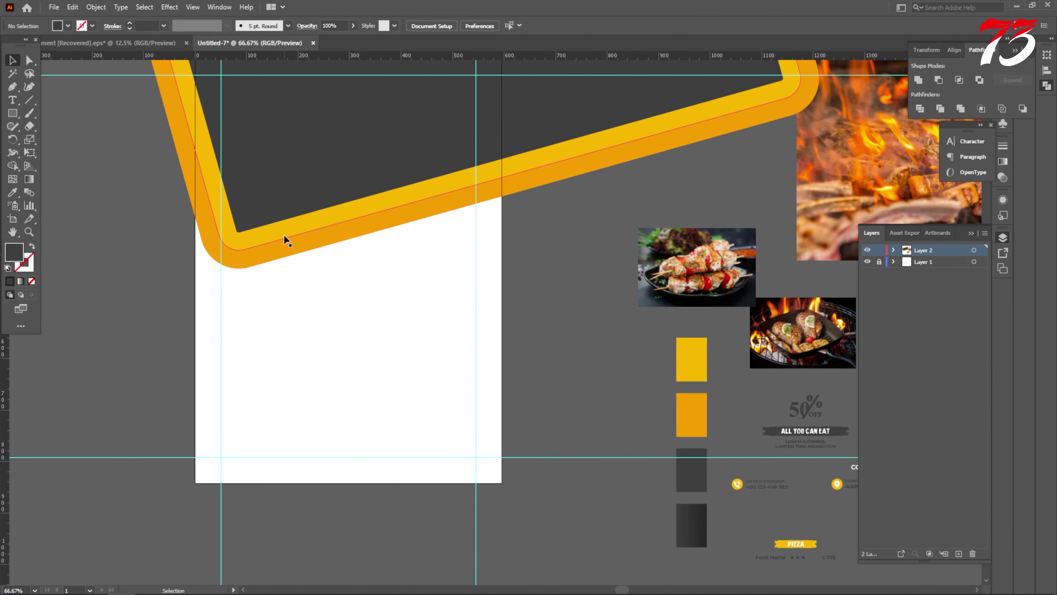
left_click(281, 170)
key("Delete")
left_click(251, 265)
key("Delete")
Step: Offset the yellow rectangle's path outward by 30 px and fill the new outer shape with the orange swatch colour
left_click(260, 211)
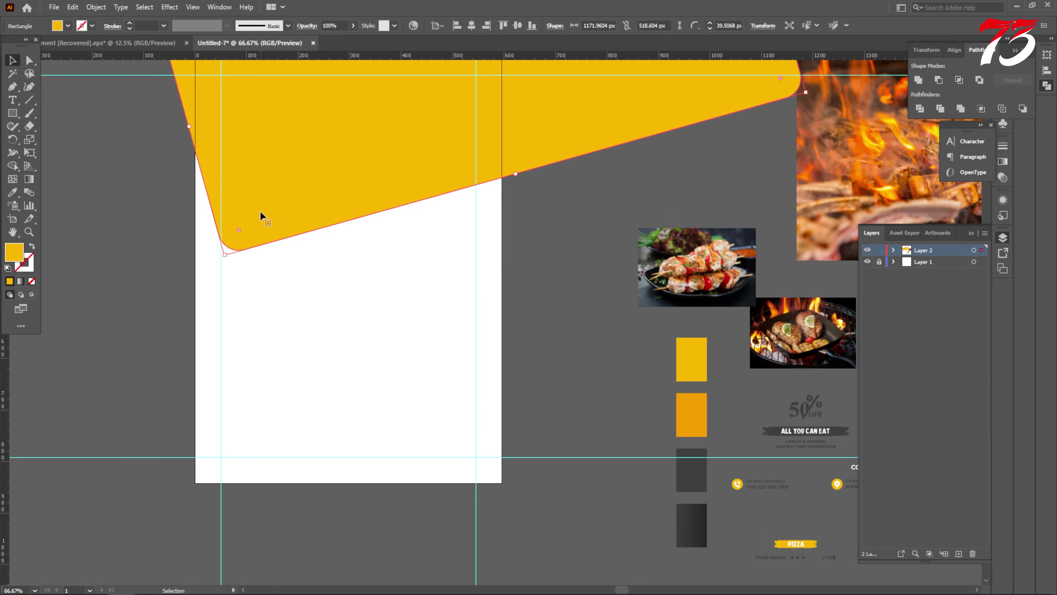
left_click(96, 7)
mouse_move(129, 271)
left_click(283, 309)
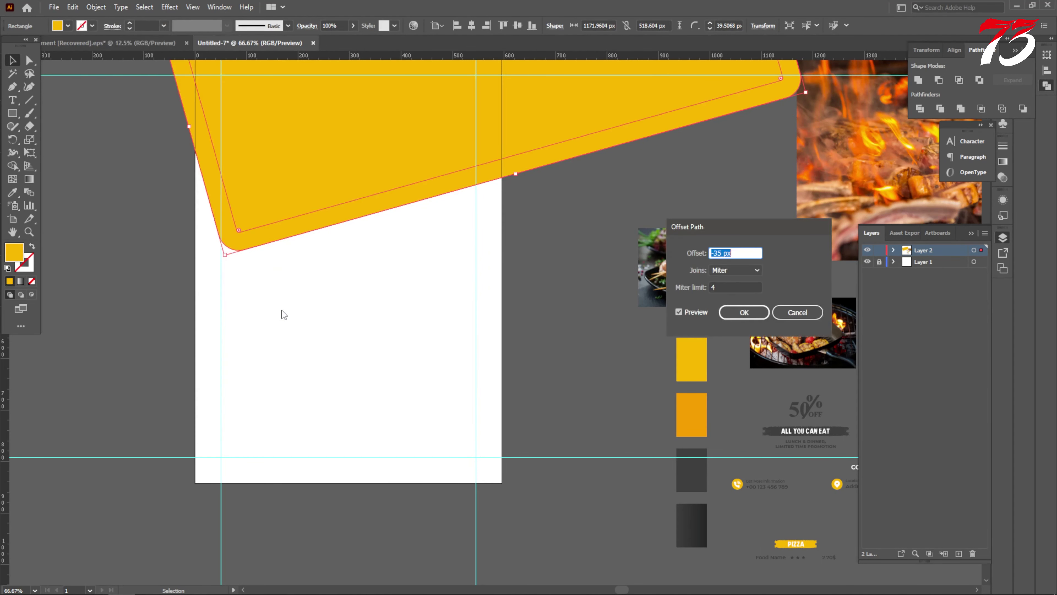
type("30")
left_click(744, 312)
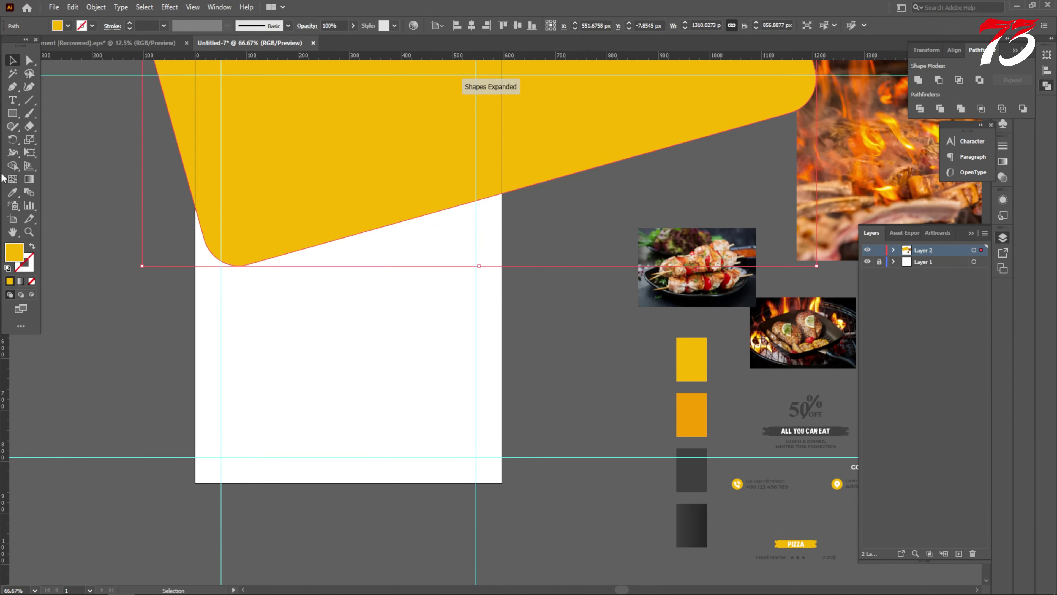
left_click(12, 192)
left_click(692, 414)
key("v")
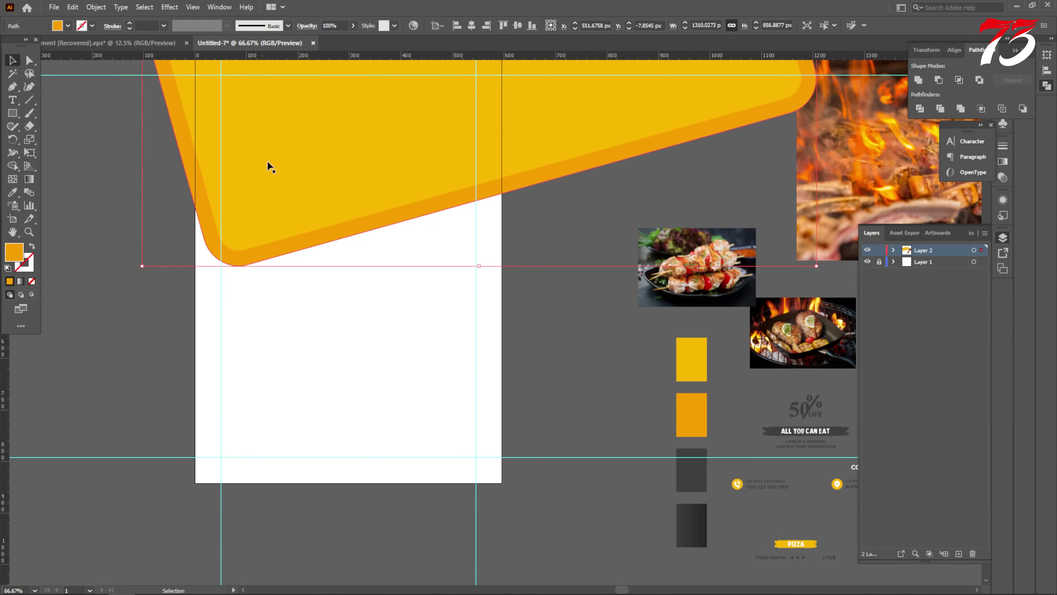
Step: Offset the yellow rectangle's path inward by 30 px and give the inner shape the dark gradient swatch's appearance
left_click(271, 166)
left_click(95, 7)
mouse_move(118, 270)
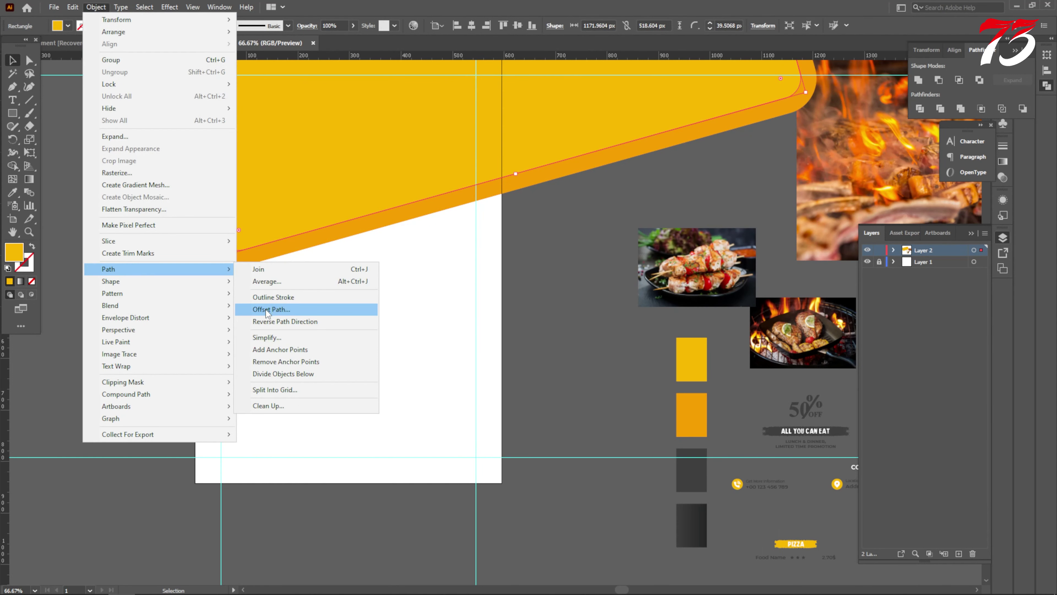
left_click(266, 309)
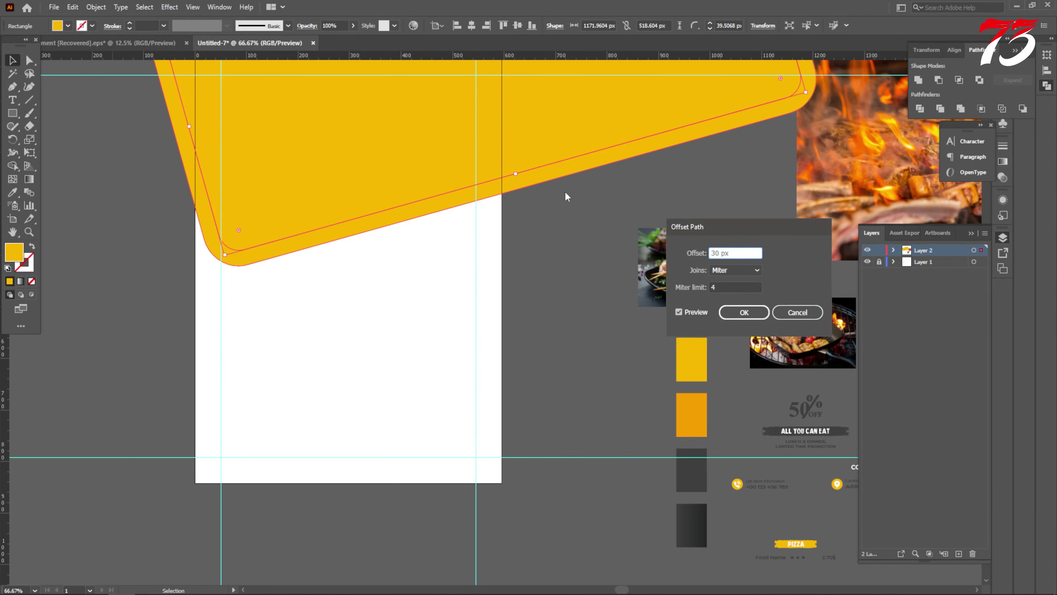
left_click(744, 312)
left_click(13, 192)
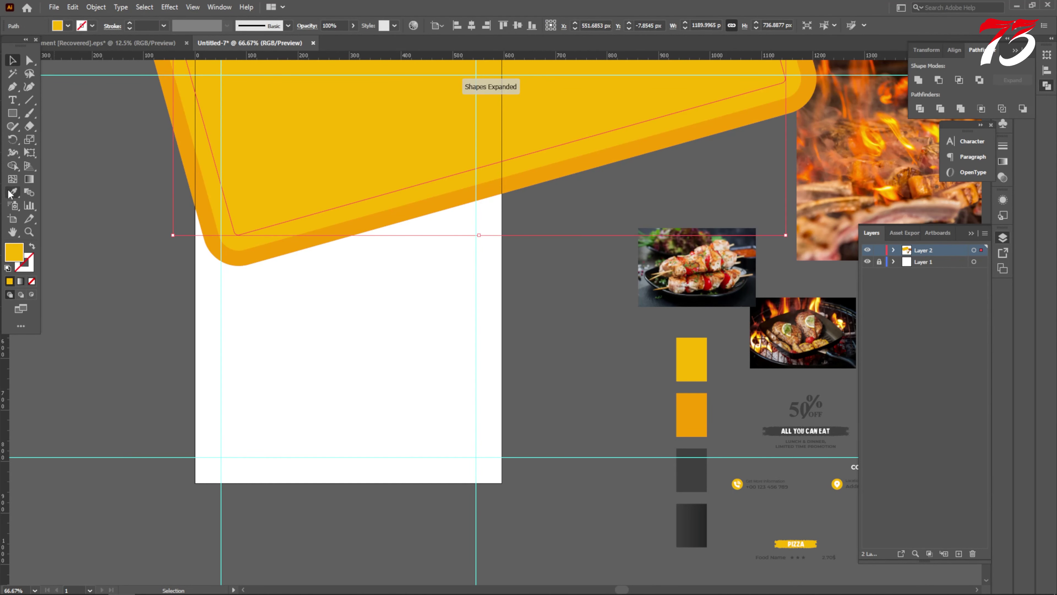
left_click(694, 514)
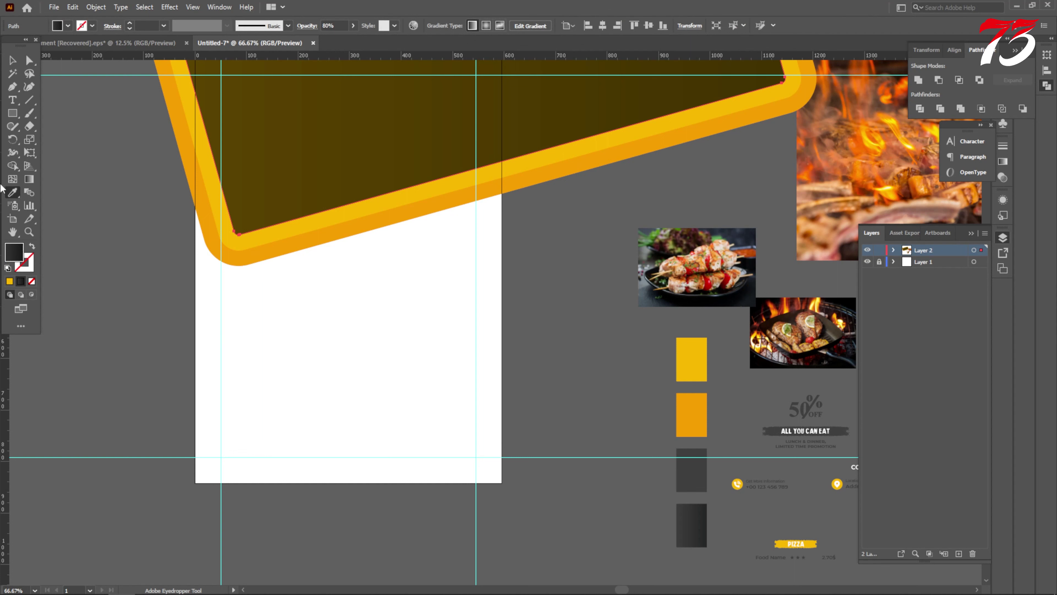
left_click(11, 61)
left_click(499, 285)
Step: Draw a dark gradient rectangle over the whole artboard and extend its lower edge for a size of about 595 × 842 px
scroll(494, 294, "down", 2)
scroll(486, 304, "down", 2)
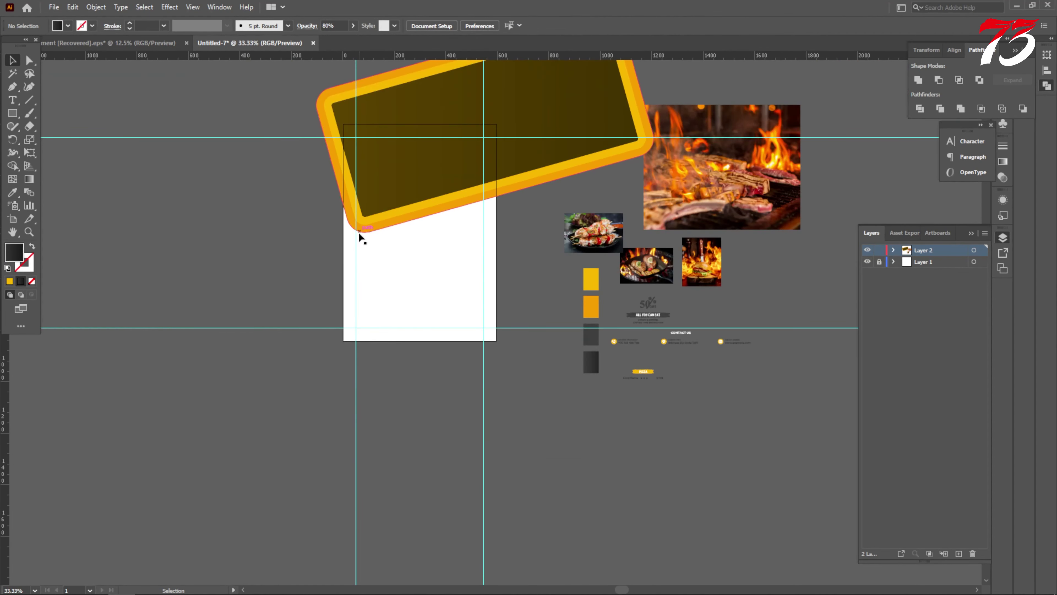
left_click(13, 113)
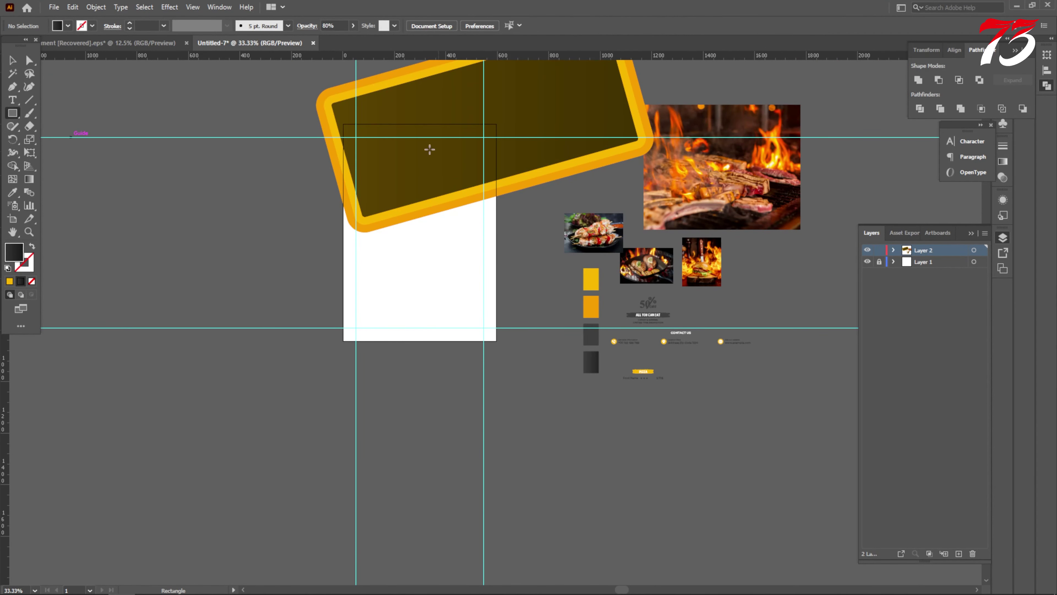
left_click_drag(344, 124, 496, 340)
key("v")
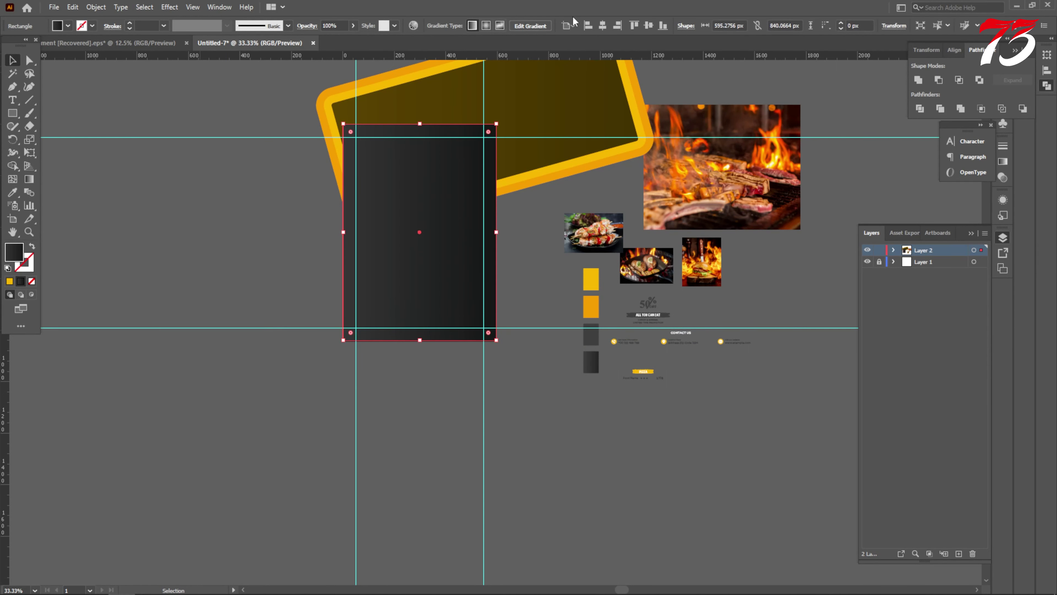
scroll(497, 358, "up", 10)
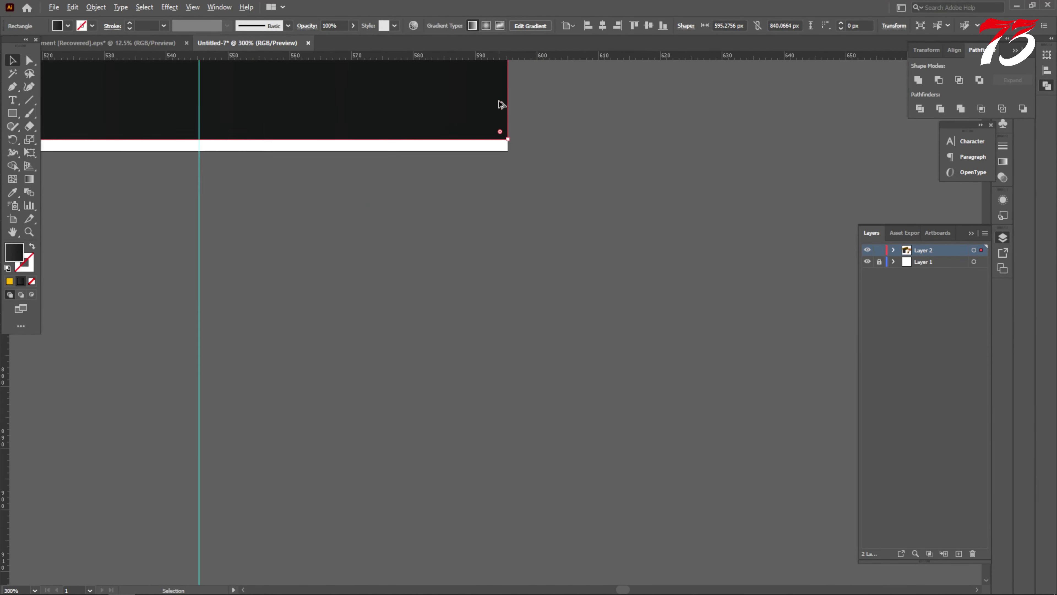
left_click_drag(515, 160, 516, 178)
scroll(526, 243, "down", 11)
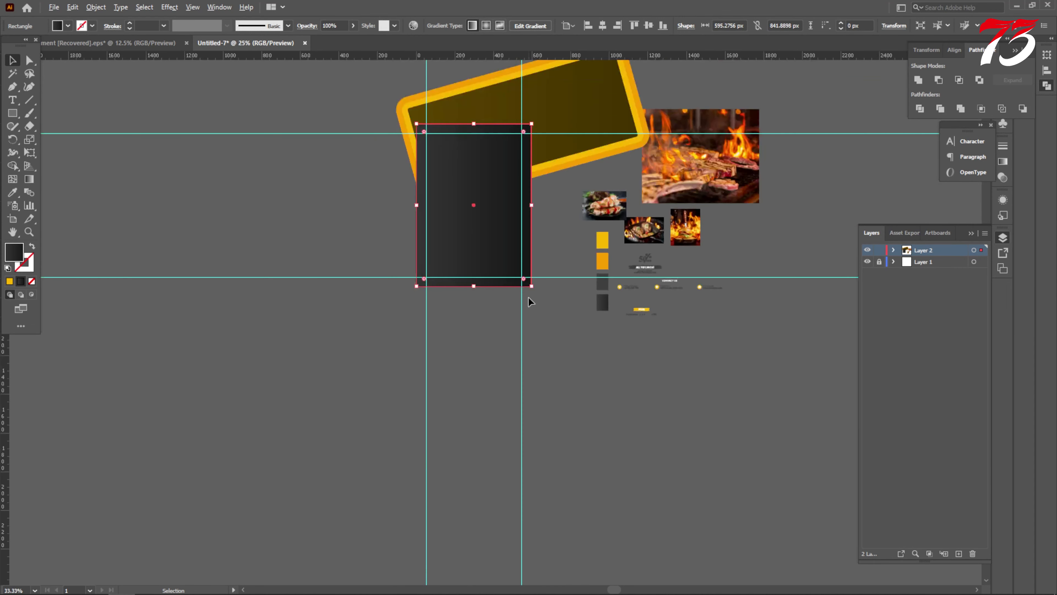
Step: Select the dark rectangle and the tilted shapes, and remove the parts outside the artboard with the Shape Builder
scroll(461, 223, "up", 3)
left_click_drag(393, 149, 482, 277)
key("shift+m")
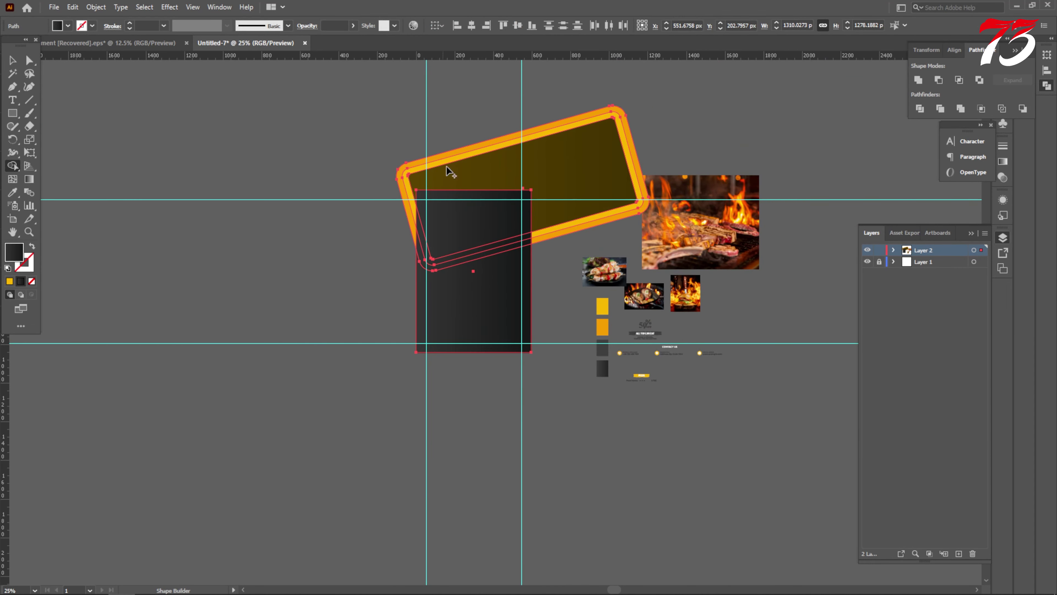
left_click(526, 166, "alt")
left_click(12, 60)
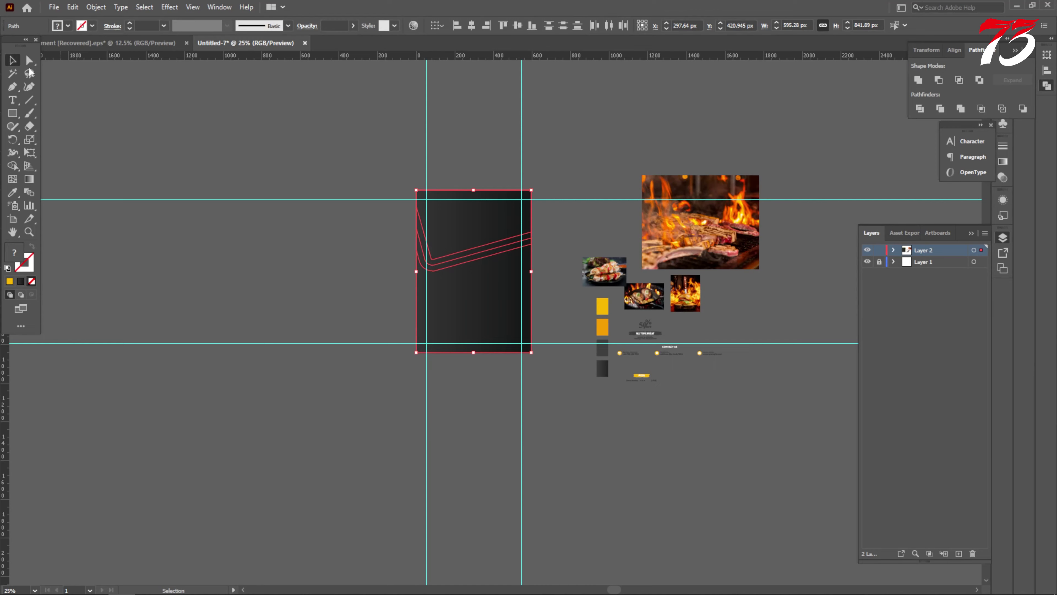
Step: Send the full-artboard dark rectangle to the back and fill it with white (ffffff)
scroll(262, 196, "down", 2)
left_click(262, 196)
right_click(487, 137)
mouse_move(529, 335)
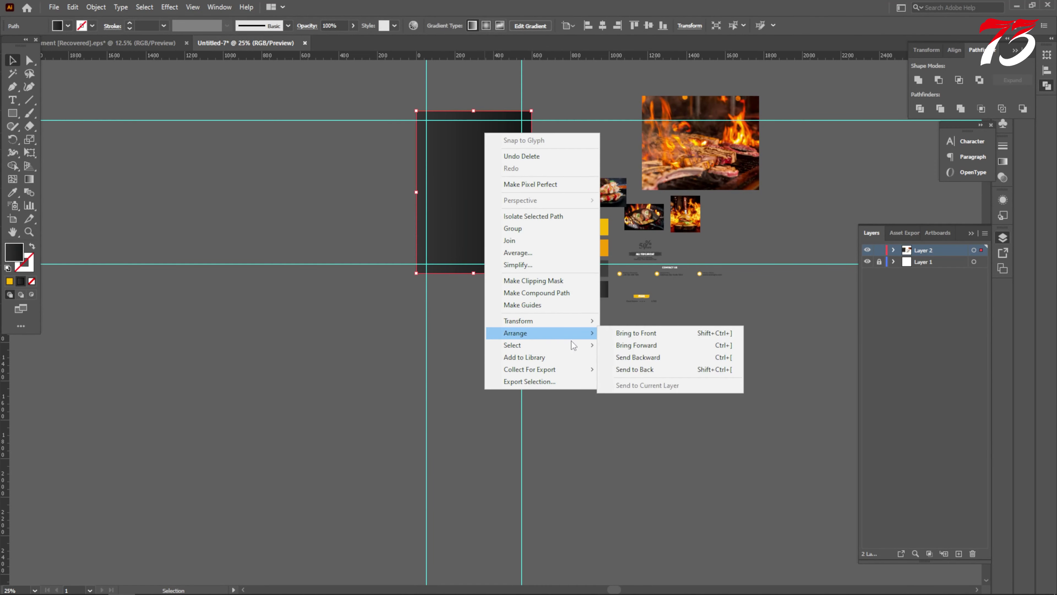
left_click(635, 370)
double_click(12, 254)
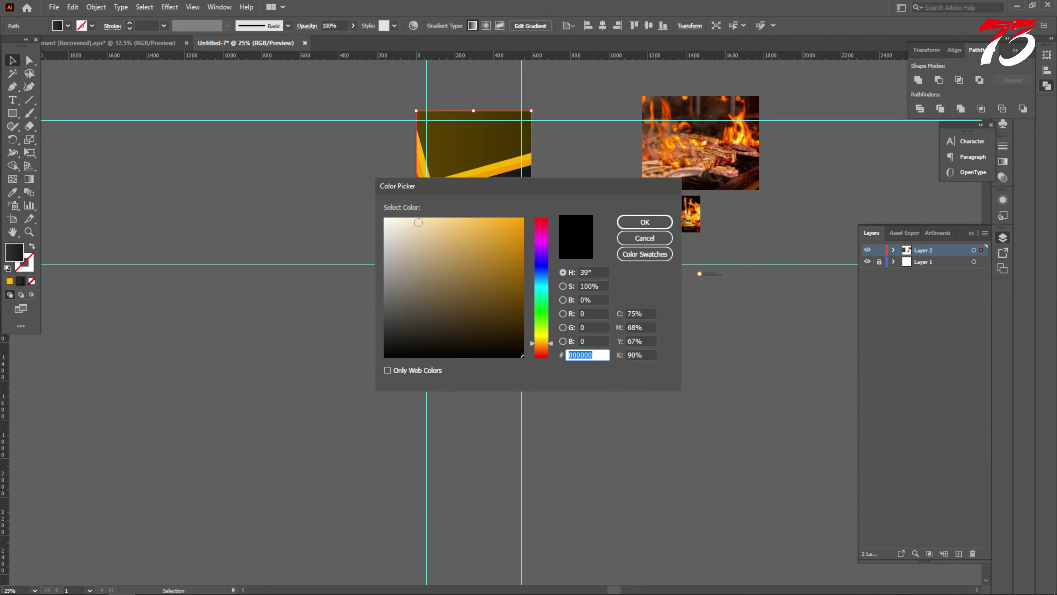
type("ffffff")
left_click(645, 222)
left_click(225, 180)
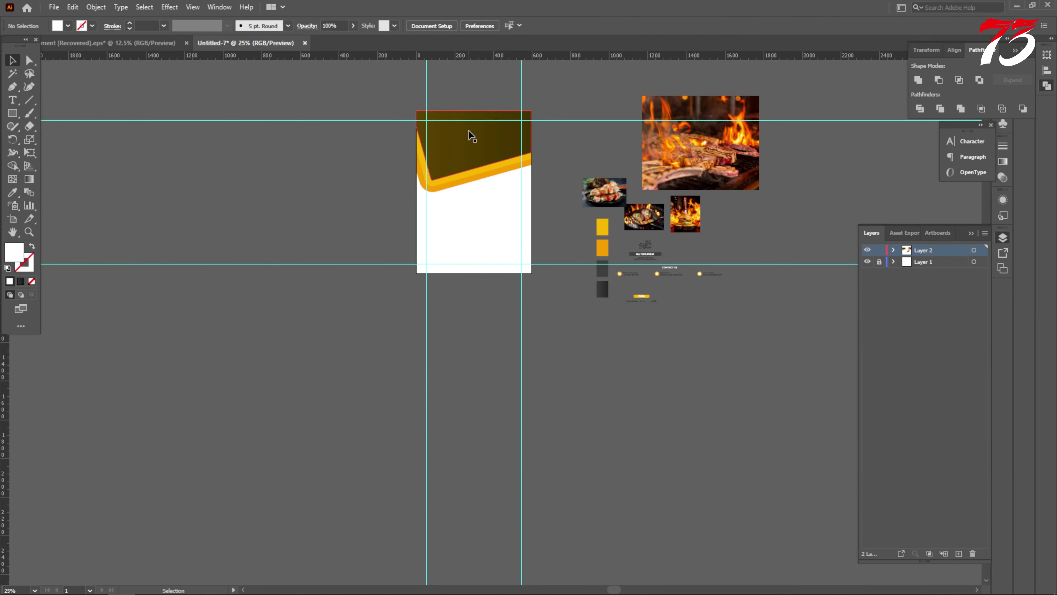
Step: Move the large flaming grill photo onto the flyer so it covers the upper part of the artboard
scroll(471, 136, "up", 3)
scroll(514, 177, "down", 2)
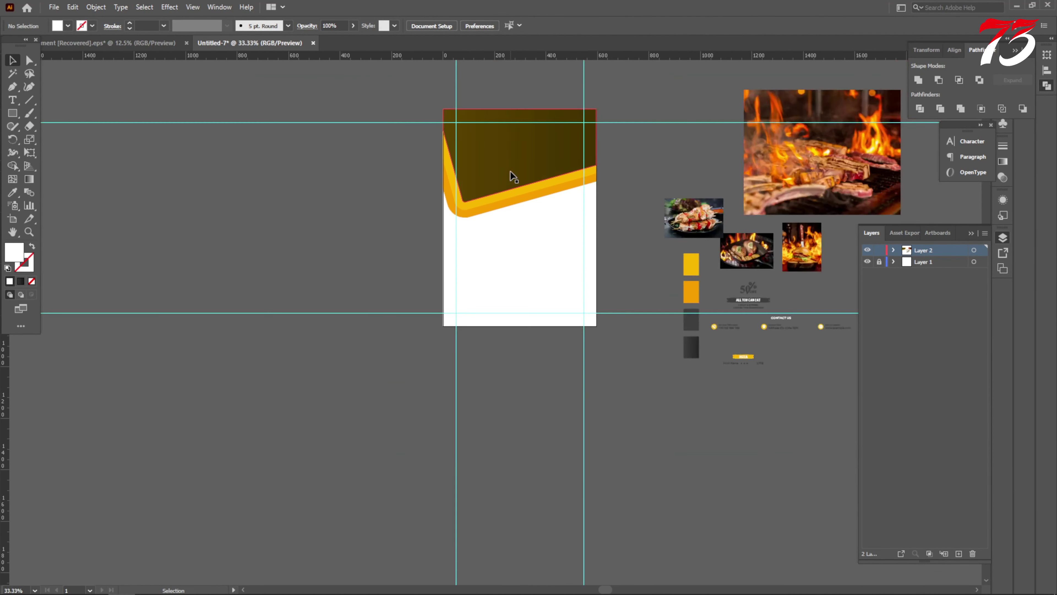
scroll(513, 179, "down", 1)
scroll(624, 188, "up", 1)
left_click_drag(762, 197, 538, 201)
scroll(528, 192, "up", 2)
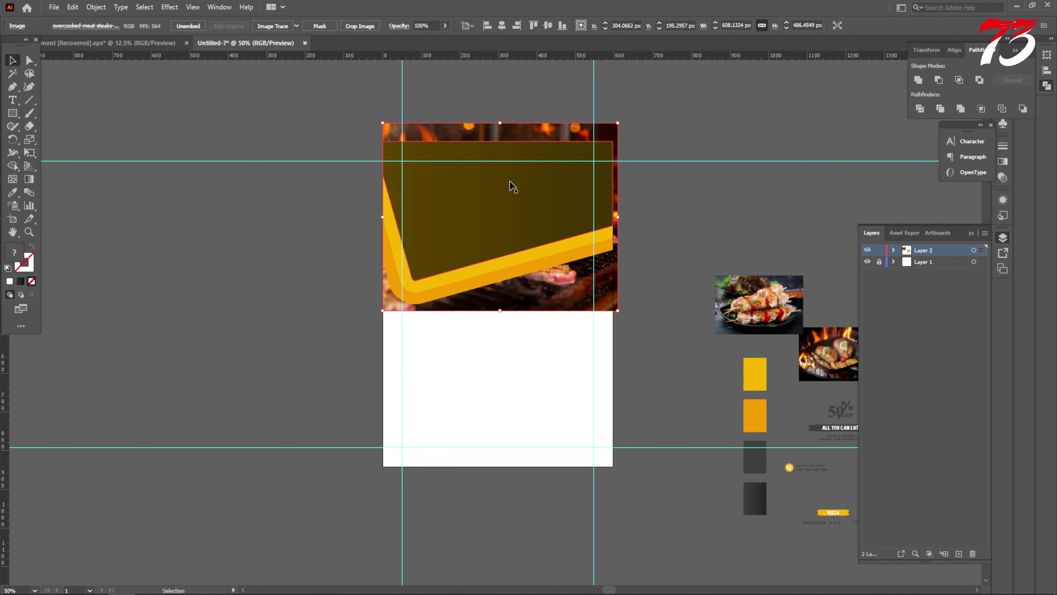
Step: Clip the grill photo with an in-place copy of the tilted dark shape and send the clipped photo backward one level
left_click(629, 179)
left_click(542, 189)
key("ctrl+c")
key("ctrl+f")
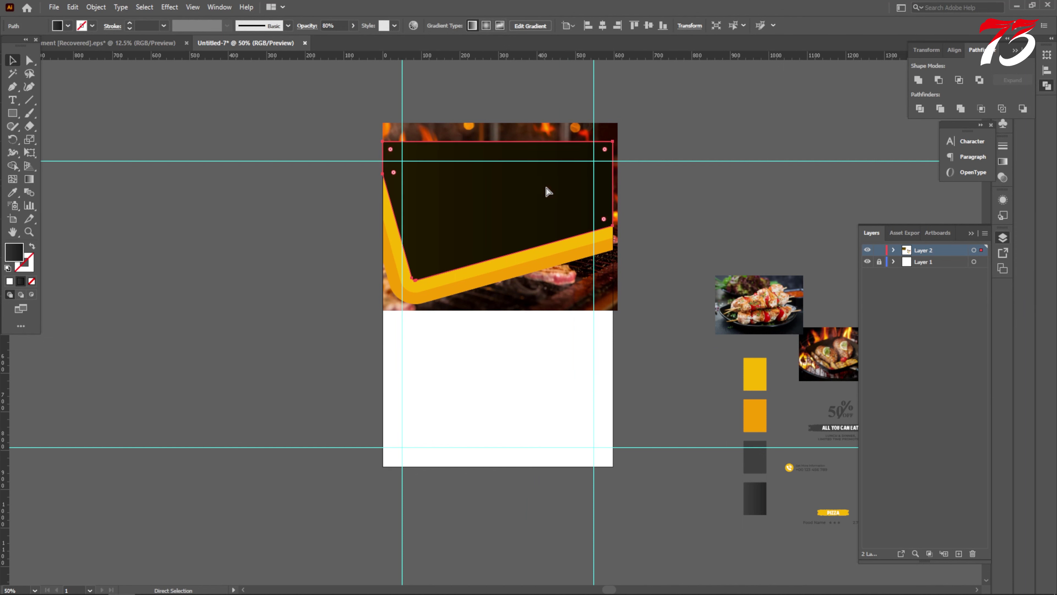
key("v")
left_click(556, 131, "shift")
right_click(555, 131)
left_click(599, 229)
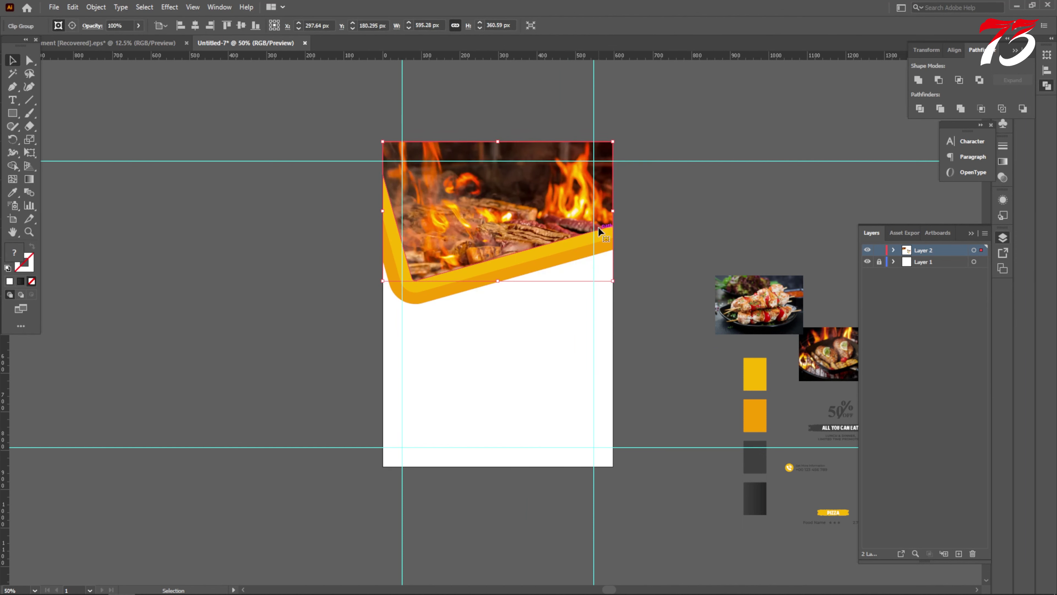
key("ctrl+[")
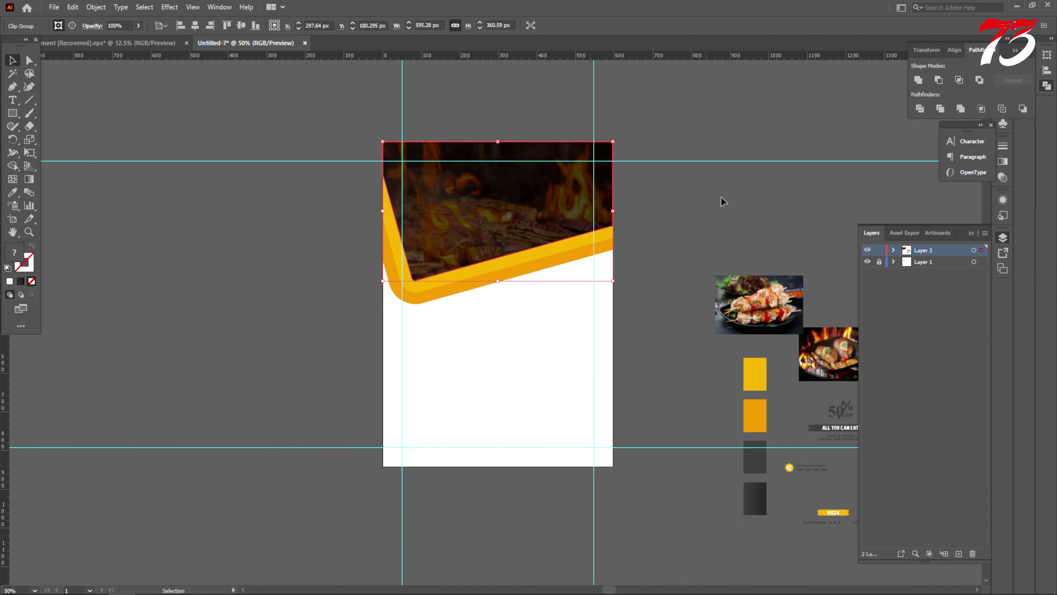
scroll(723, 201, "down", 1)
left_click(645, 109)
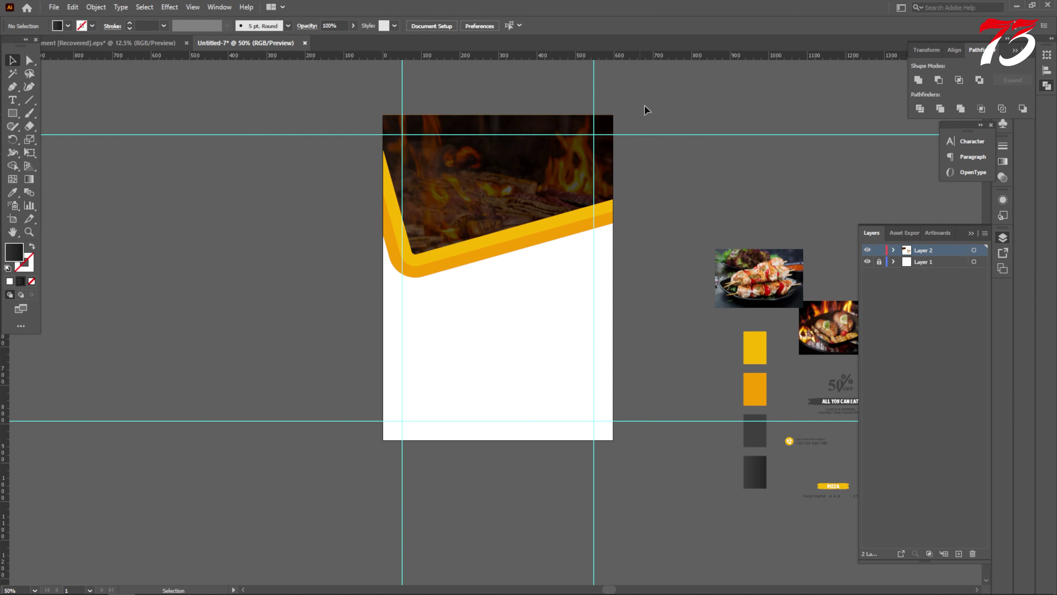
Step: Lower the opacity of the dark overlay on the grill photo in stages, to 50%, 30% and finally 20%
left_click(500, 155)
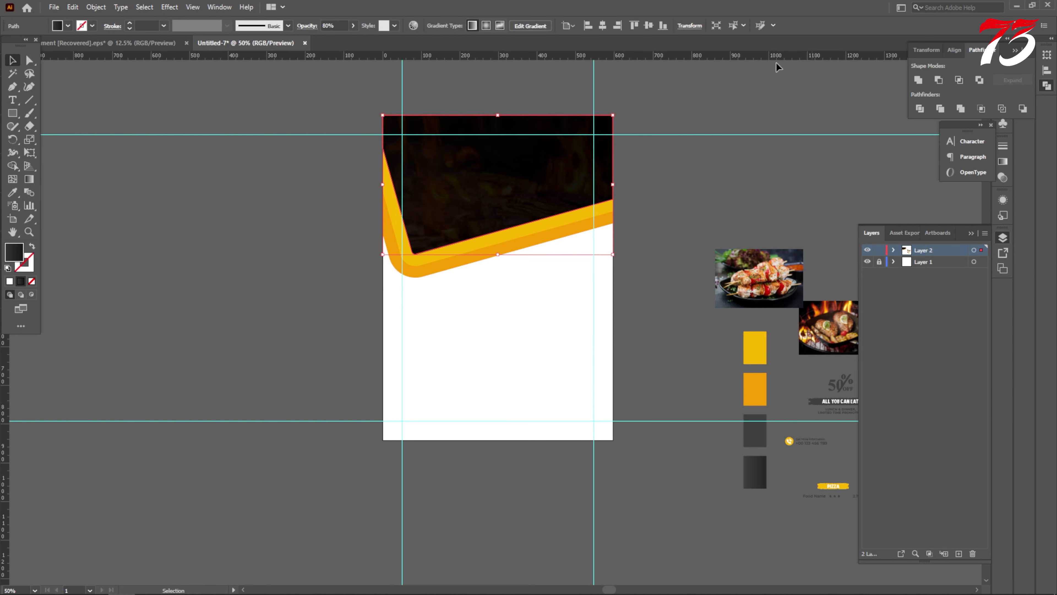
left_click(346, 26)
type("50")
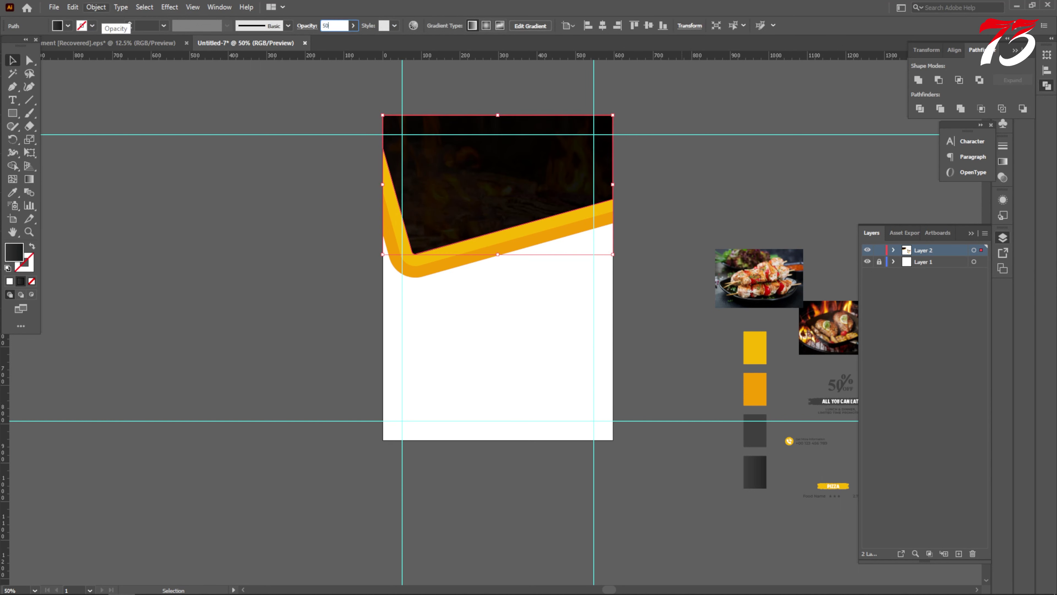
key("Return")
left_click_drag(338, 22, 310, 21)
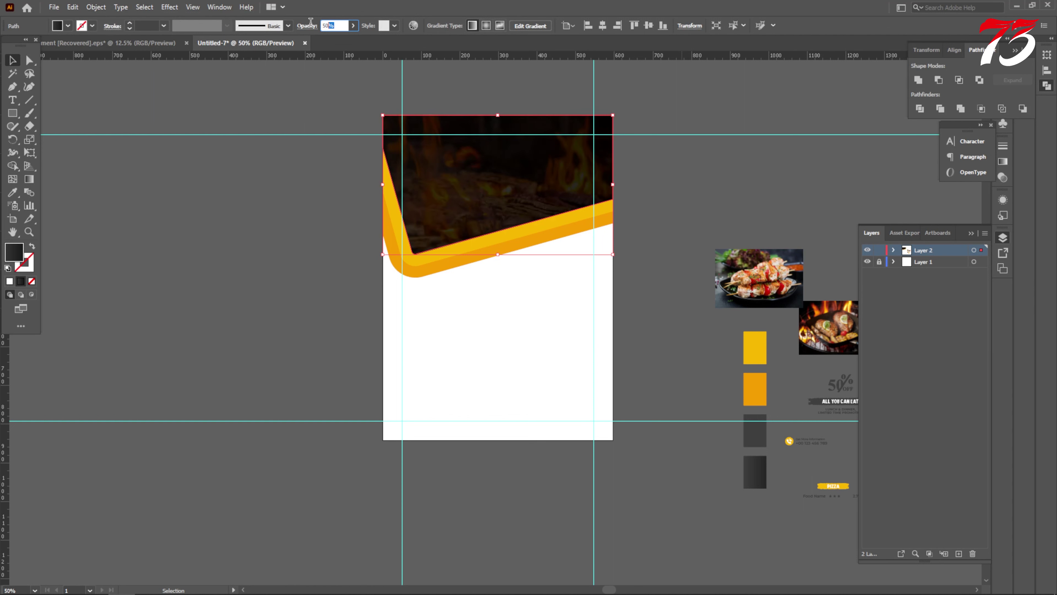
type("30")
key("Return")
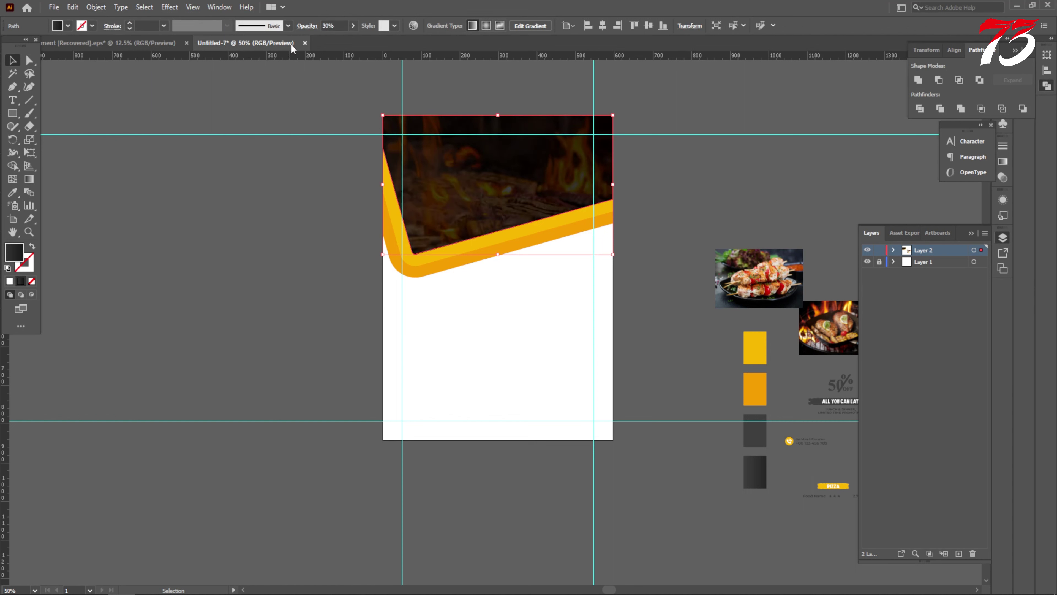
left_click(336, 25)
type("20")
key("Return")
left_click(172, 219)
Step: Add the text "RESTA" over the grill photo and colour it with white sampled from the flyer background
key("t")
scroll(475, 155, "up", 2)
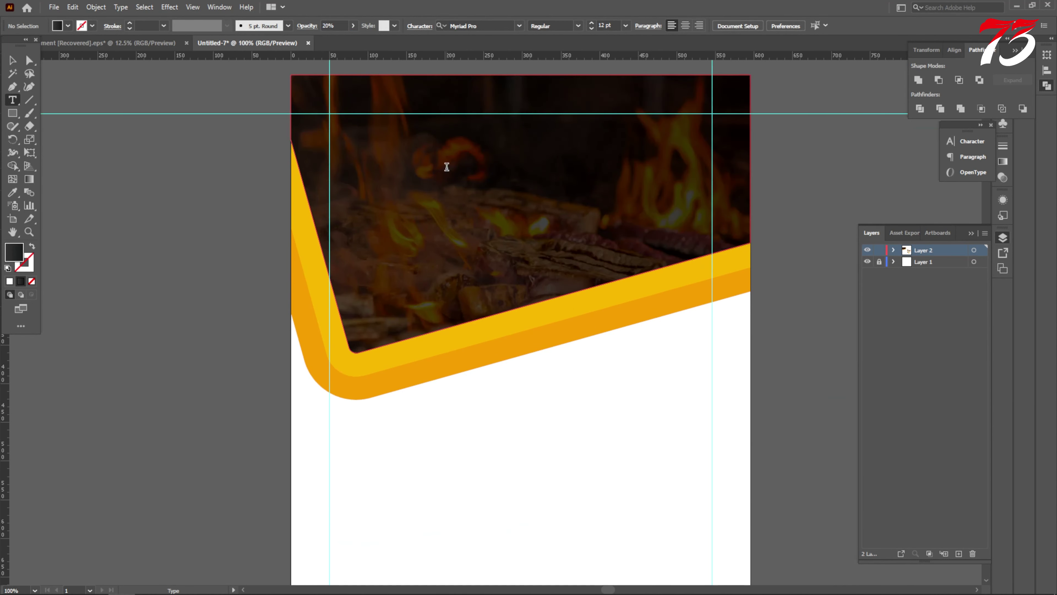
left_click(446, 166)
type("FAS")
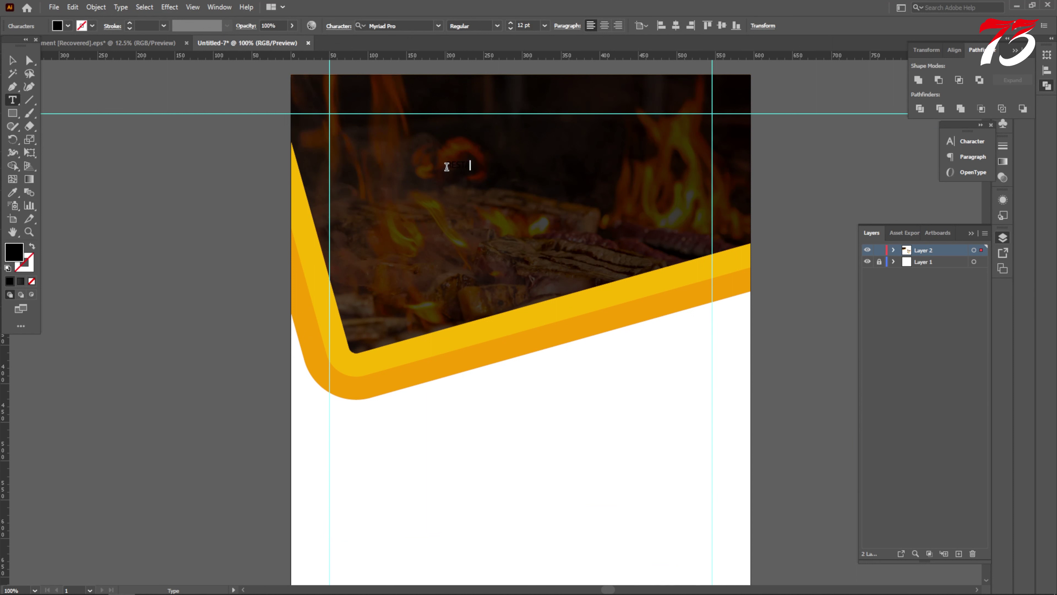
left_click(13, 59)
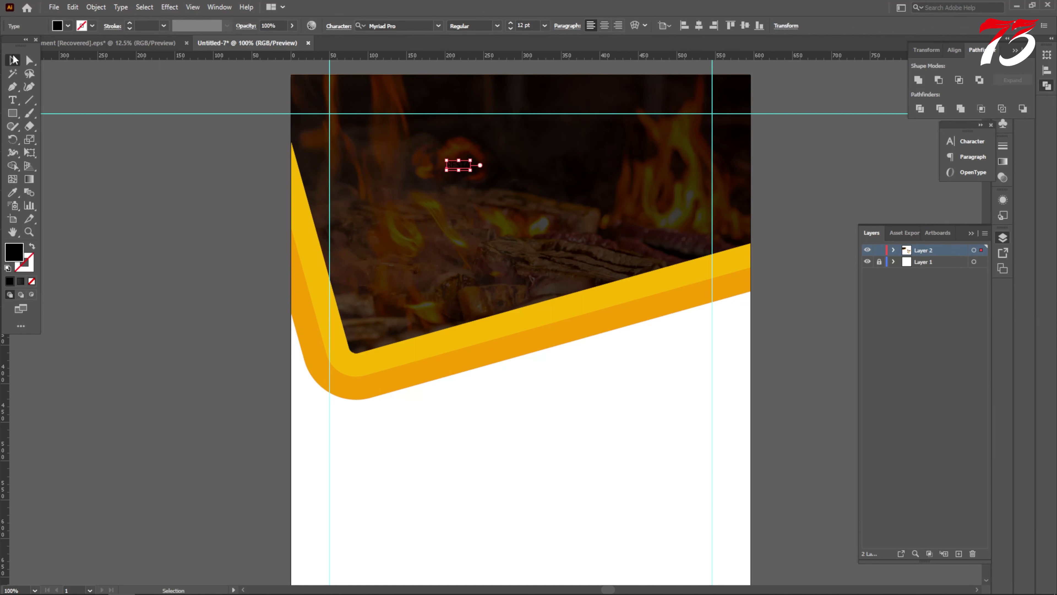
left_click(12, 192)
left_click(539, 474)
left_click(12, 60)
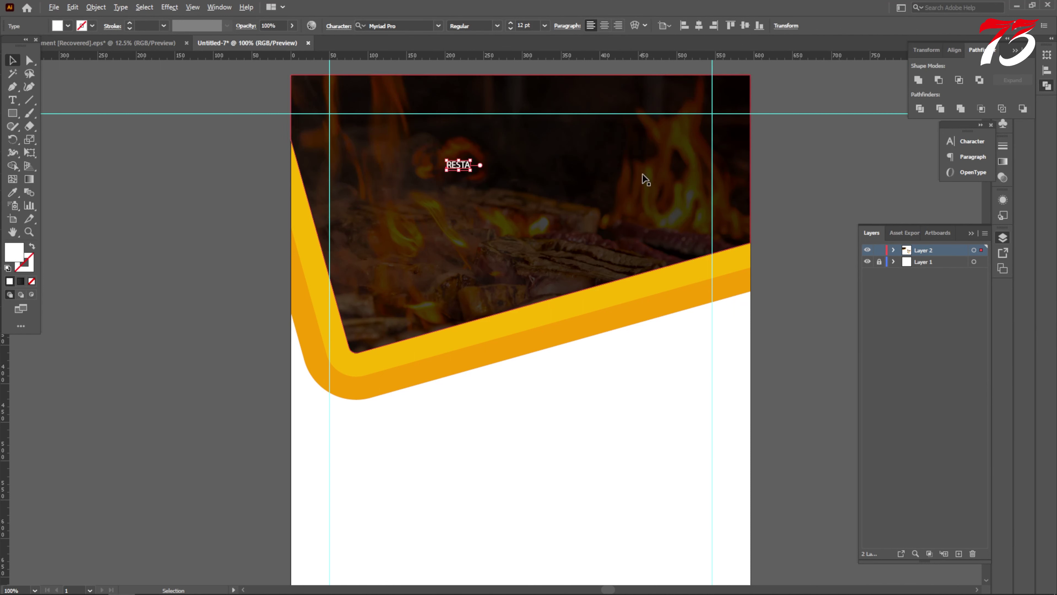
Step: Set the RESTA text in the DCC - Ash font and enlarge it to about 66 pt
key("ctrl+=")
left_click_drag(295, 289, 479, 158)
left_click(439, 26)
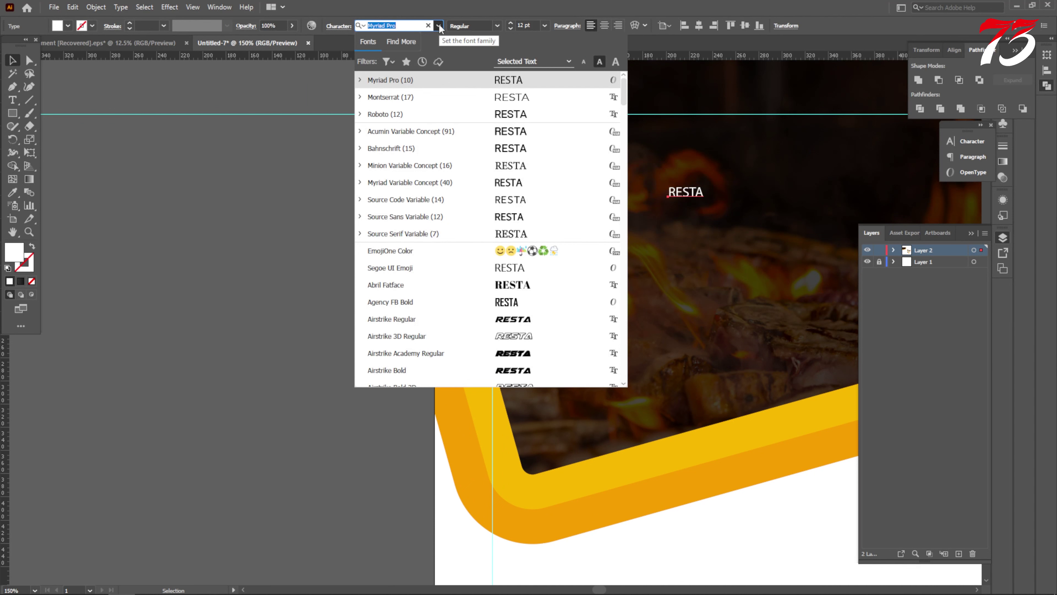
scroll(508, 274, "down", 10)
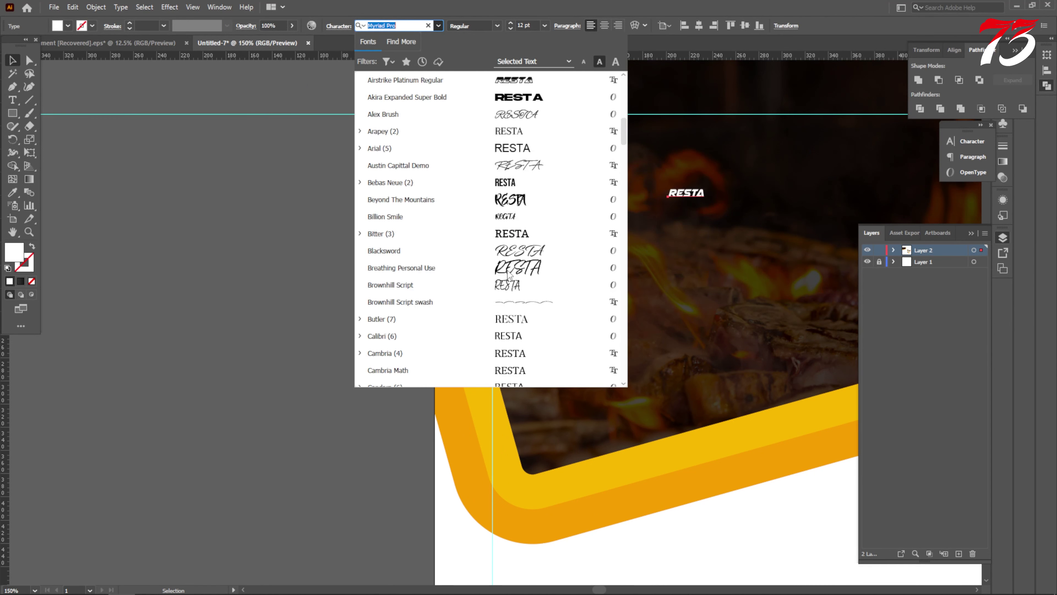
scroll(509, 277, "down", 3)
scroll(516, 368, "down", 5)
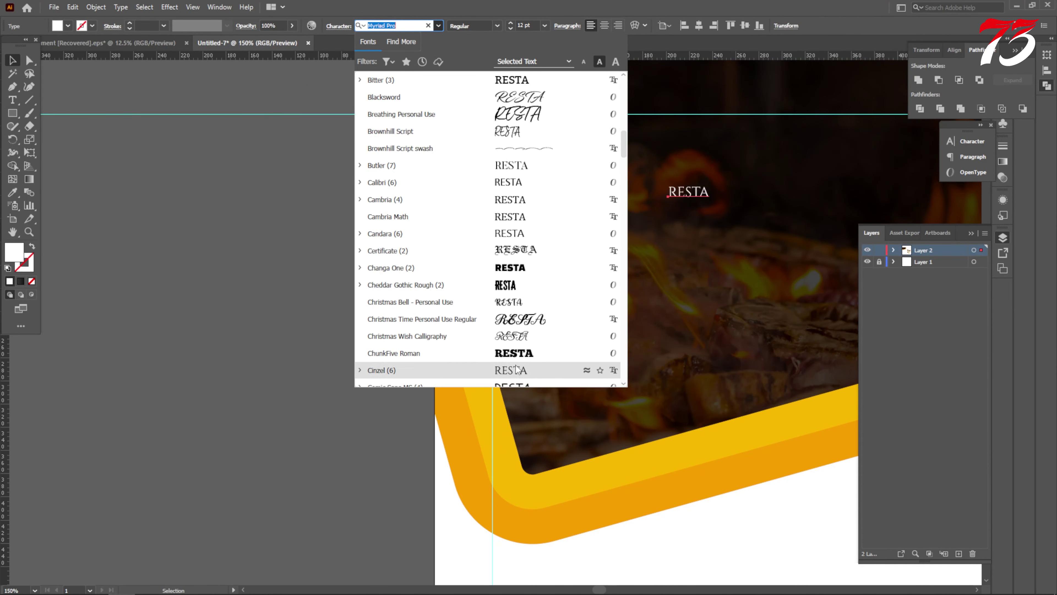
scroll(508, 287, "down", 3)
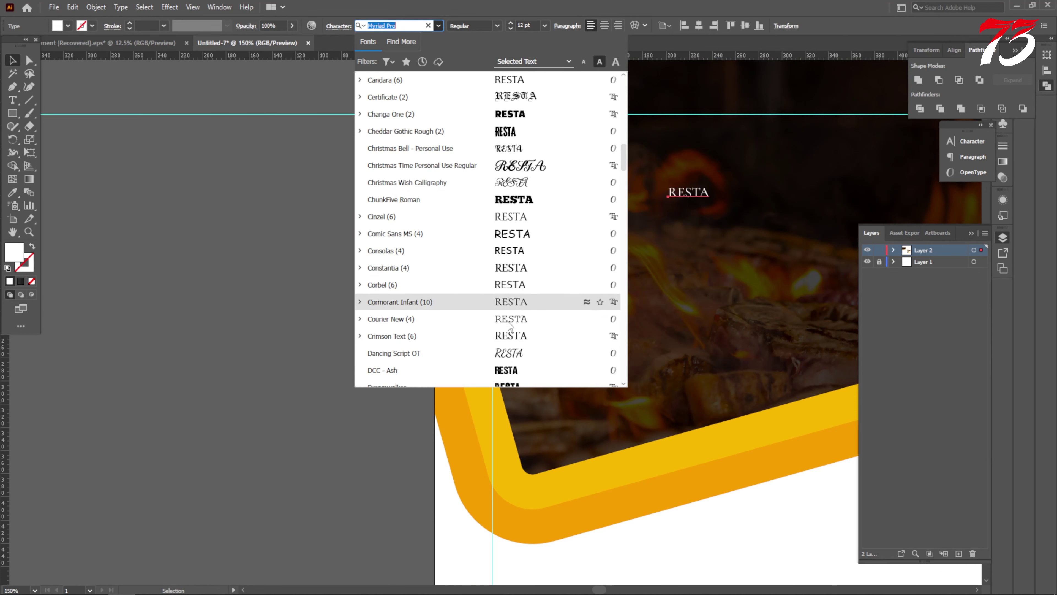
scroll(509, 367, "down", 3)
left_click(510, 218)
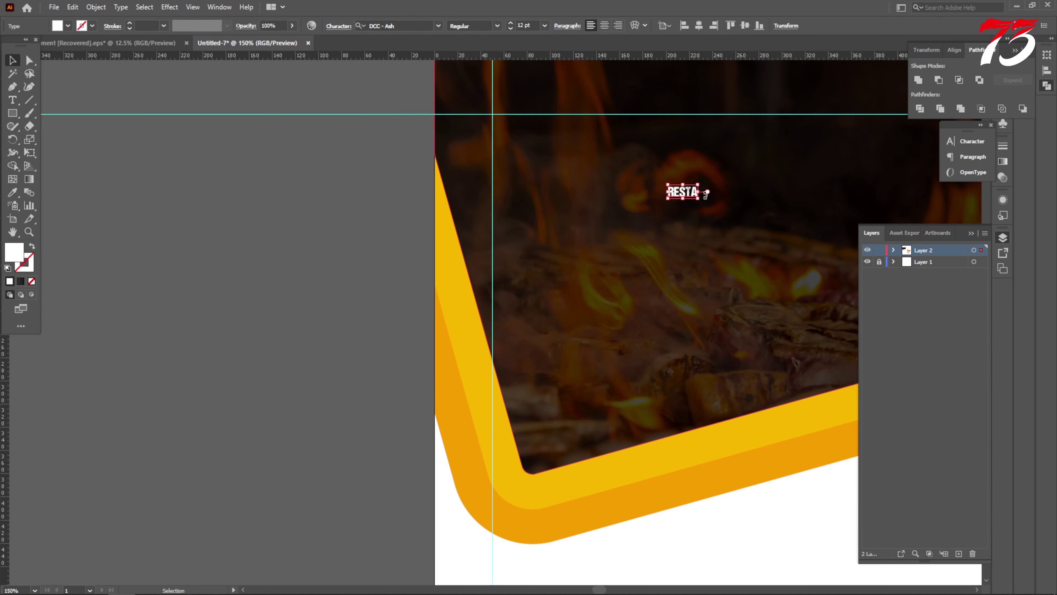
left_click_drag(706, 194, 832, 191)
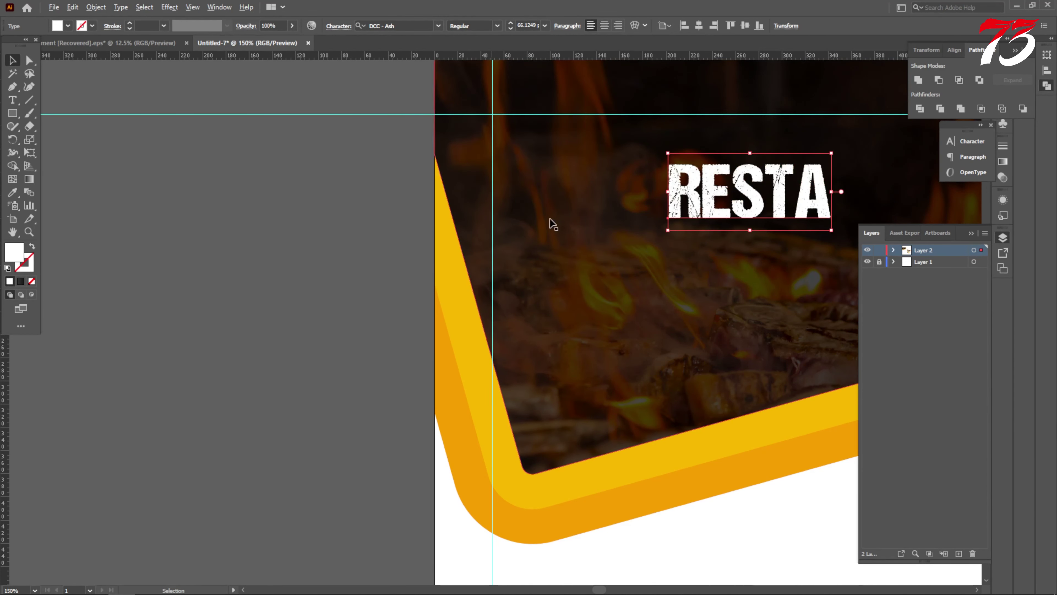
Step: Browse the font list with live previews on the RESTA text and keep DCC - Ash as its font
scroll(609, 217, "down", 1)
scroll(609, 217, "up", 3)
left_click(437, 27)
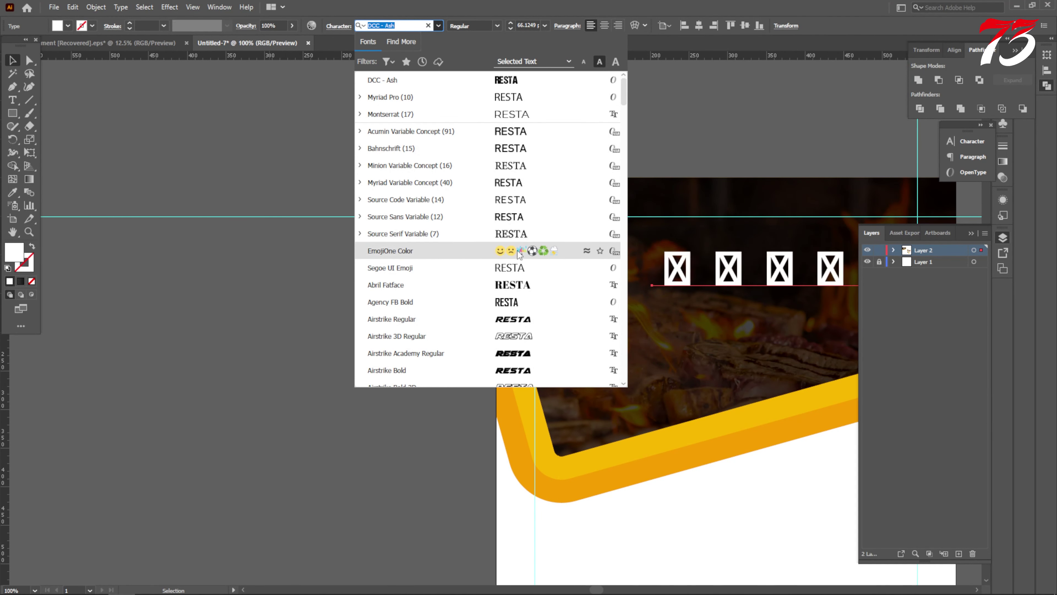
scroll(525, 349, "down", 4)
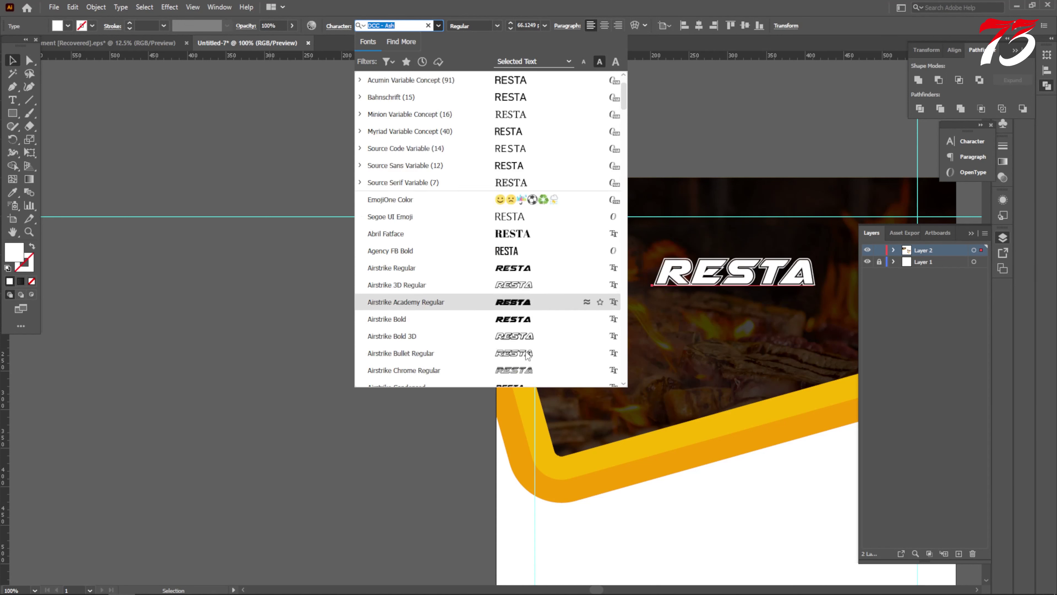
scroll(521, 345, "down", 10)
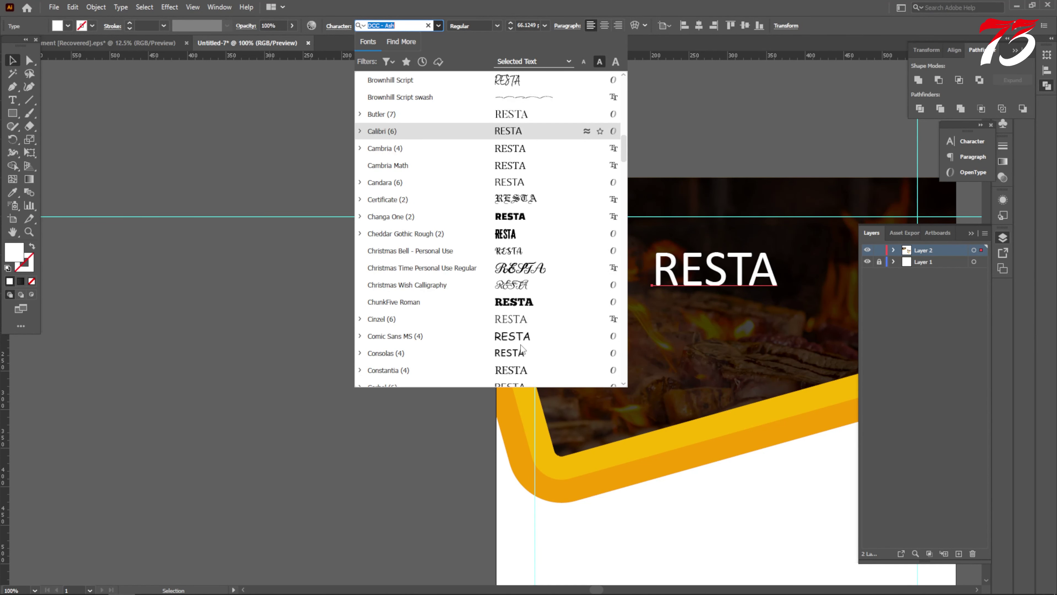
scroll(514, 302, "down", 2)
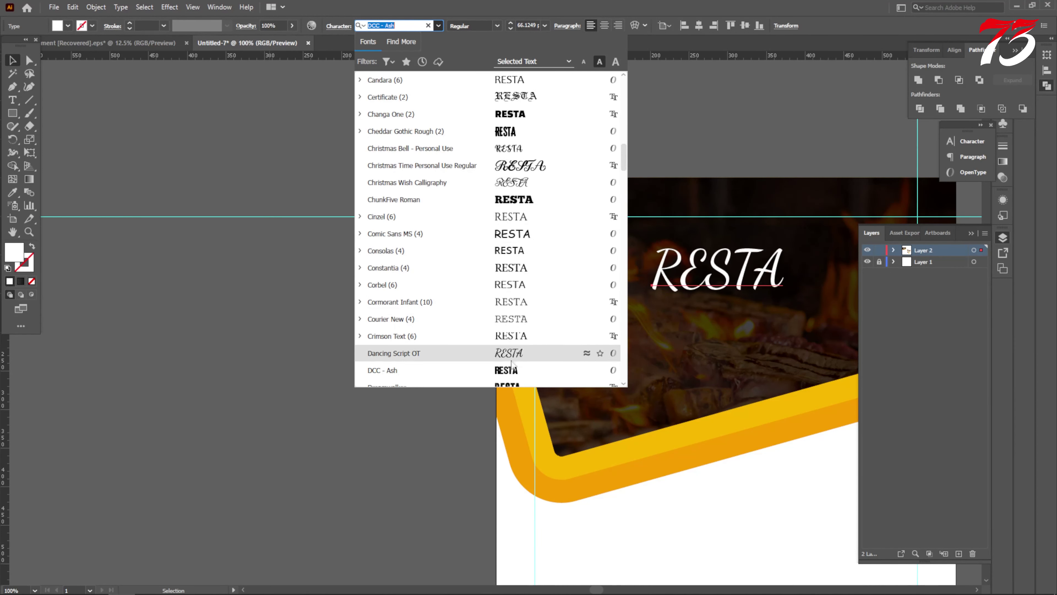
scroll(513, 366, "down", 6)
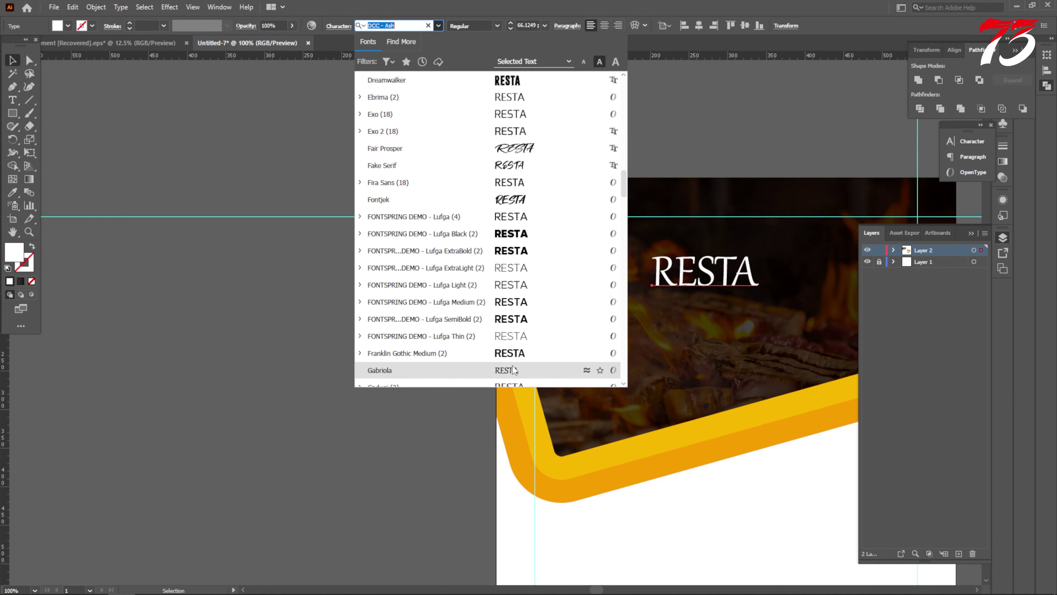
scroll(513, 368, "down", 4)
scroll(506, 308, "down", 3)
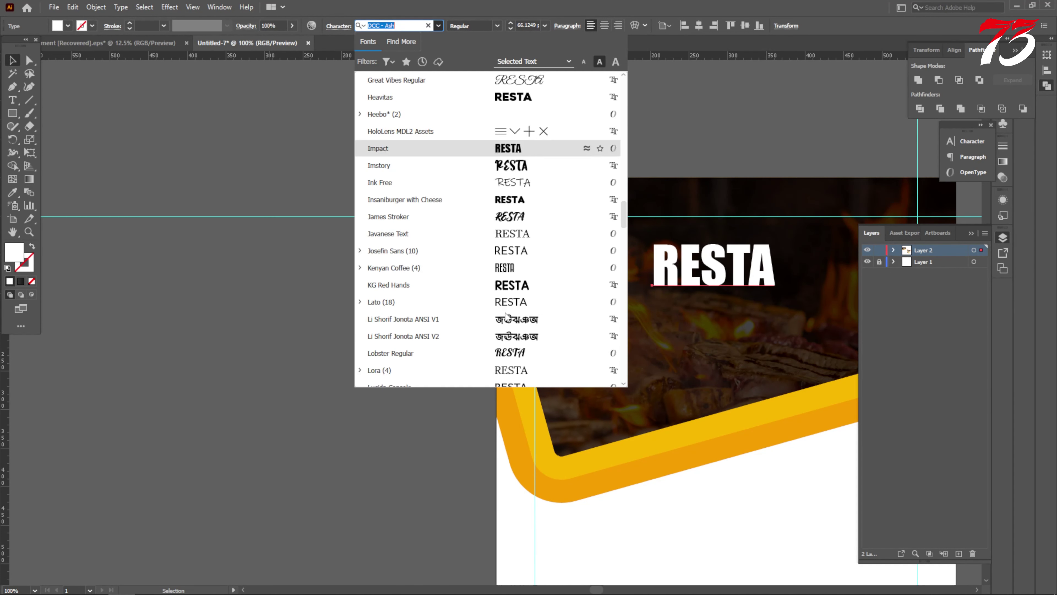
scroll(509, 285, "down", 7)
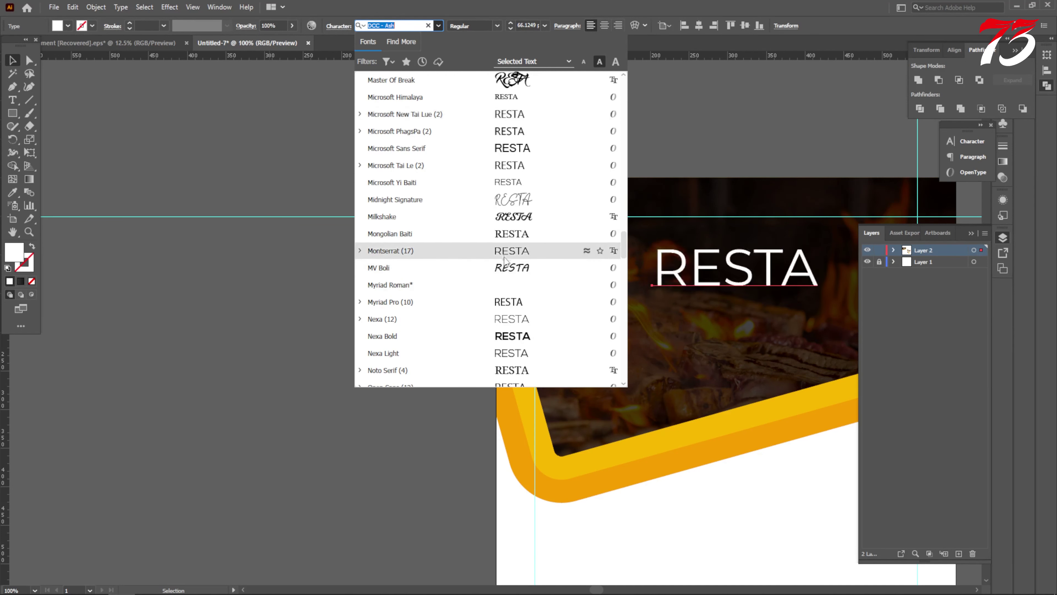
scroll(507, 250, "down", 4)
scroll(511, 263, "down", 2)
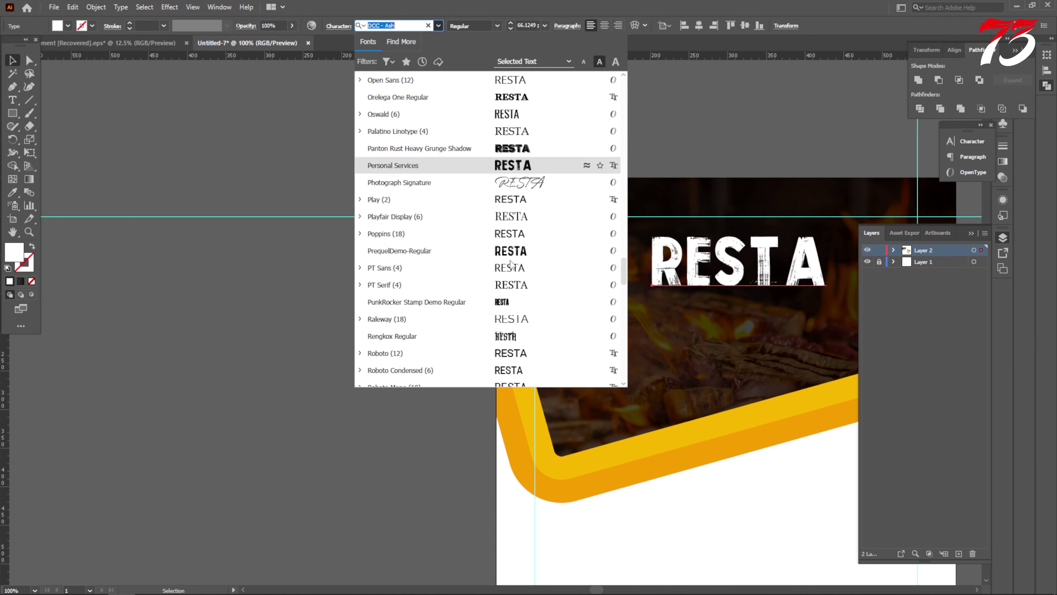
scroll(511, 267, "down", 4)
scroll(511, 288, "down", 3)
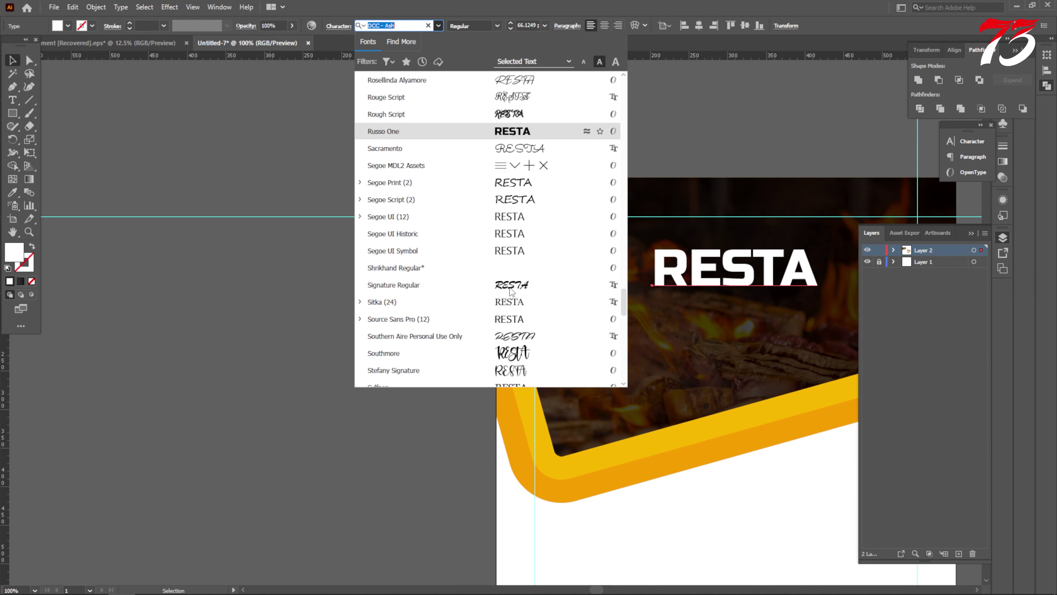
scroll(511, 292, "down", 8)
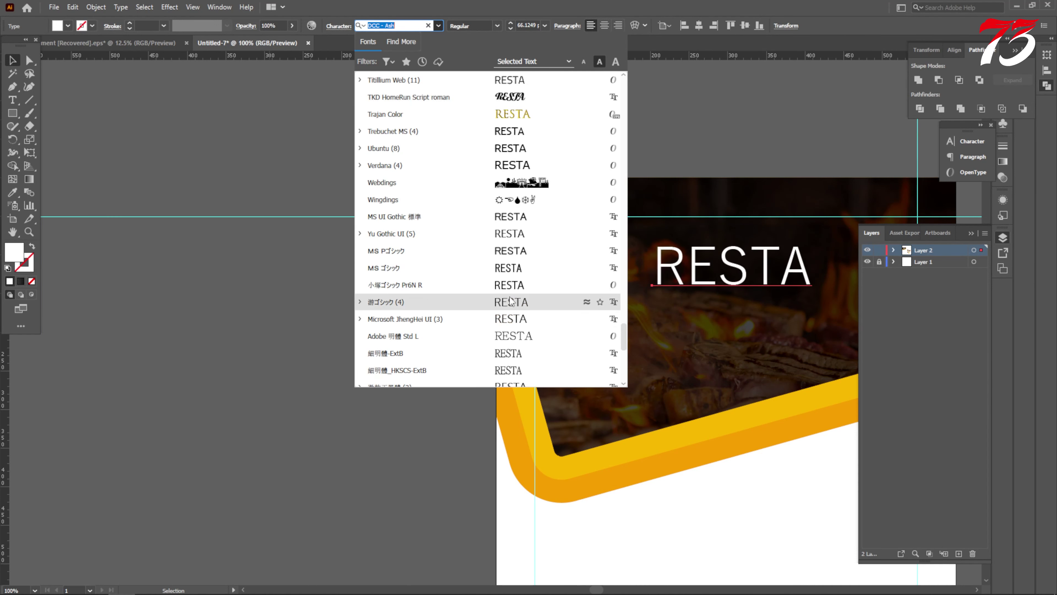
scroll(510, 300, "down", 10)
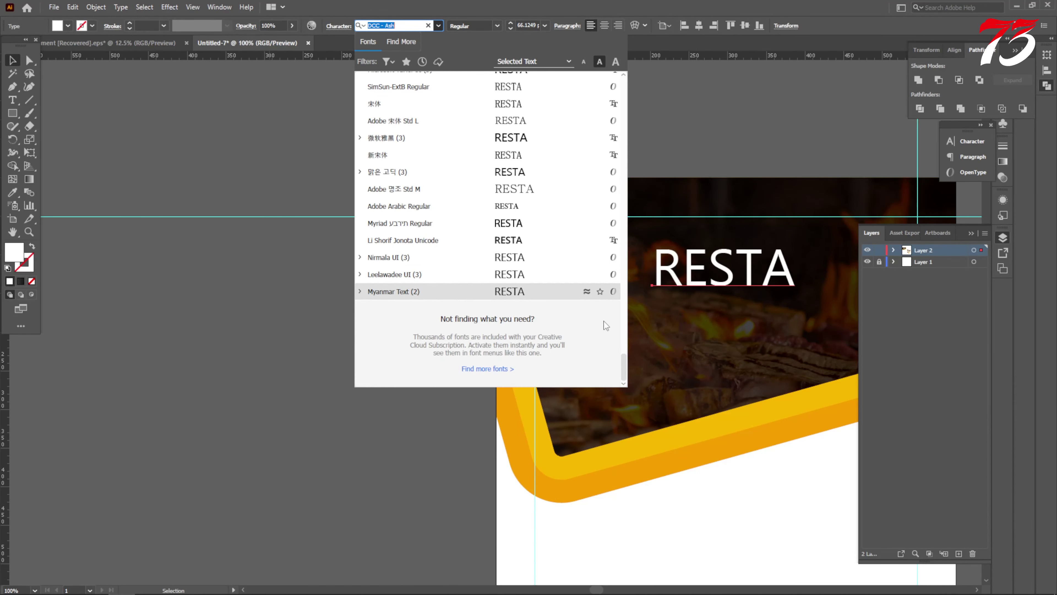
left_click_drag(623, 363, 619, 165)
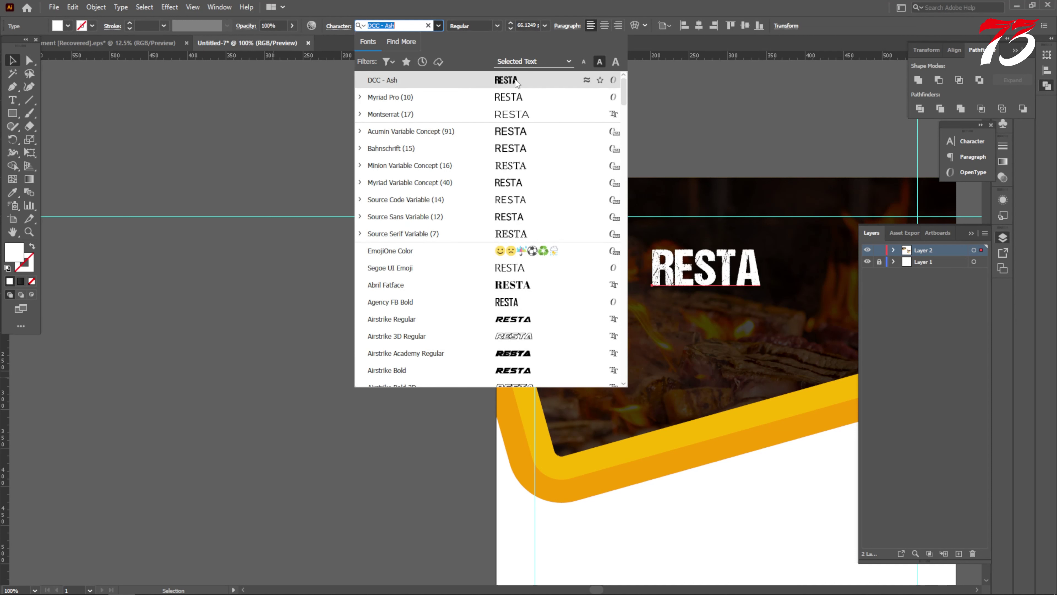
left_click(516, 80)
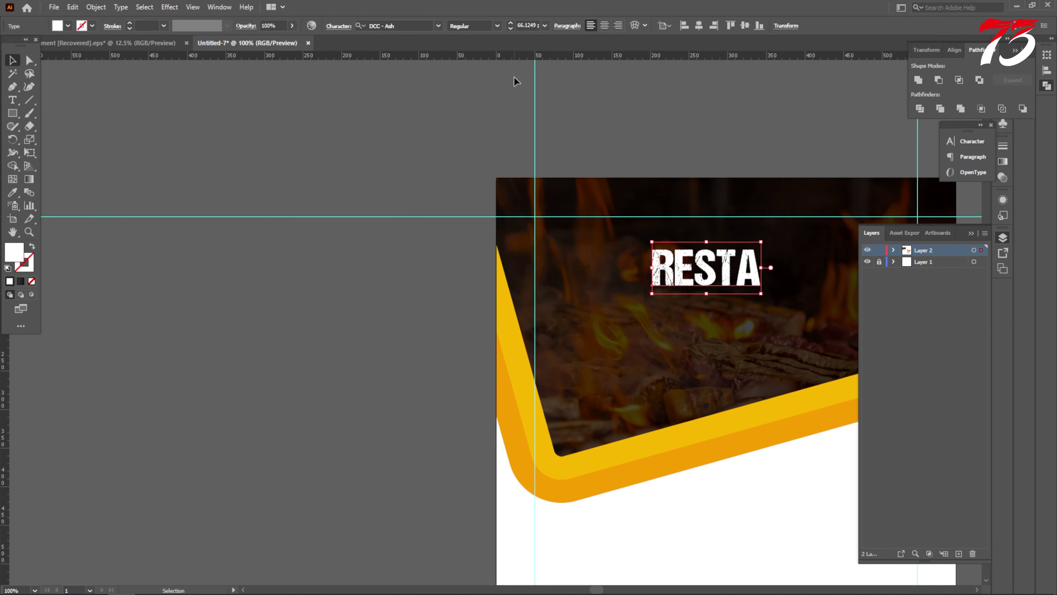
Step: Complete the headline text over the grill photo so it reads "RESTAURANT"
left_click(12, 100)
key("ctrl+minus")
left_click(660, 255)
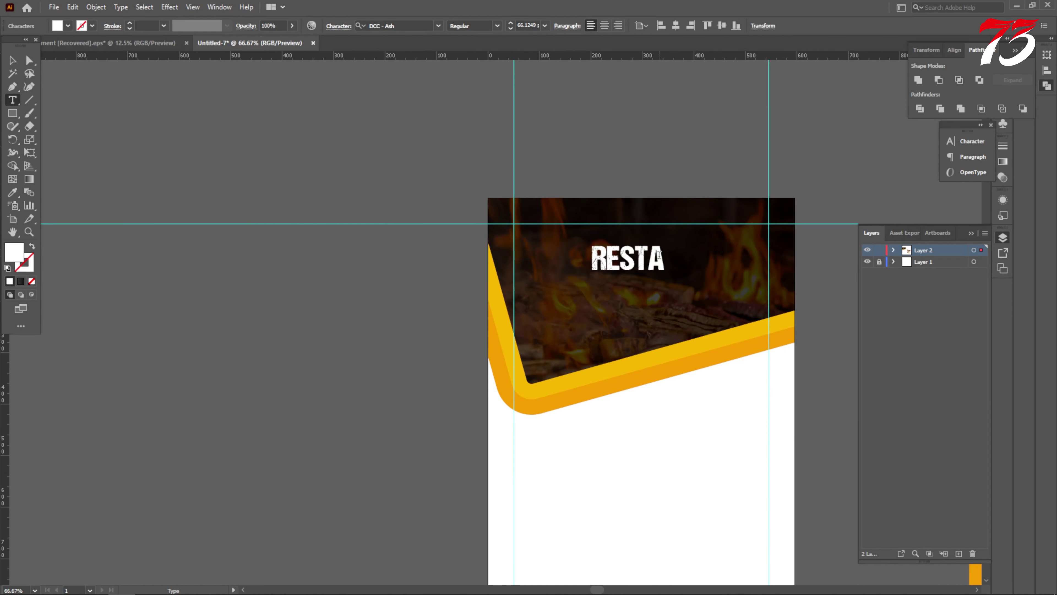
type("URANT")
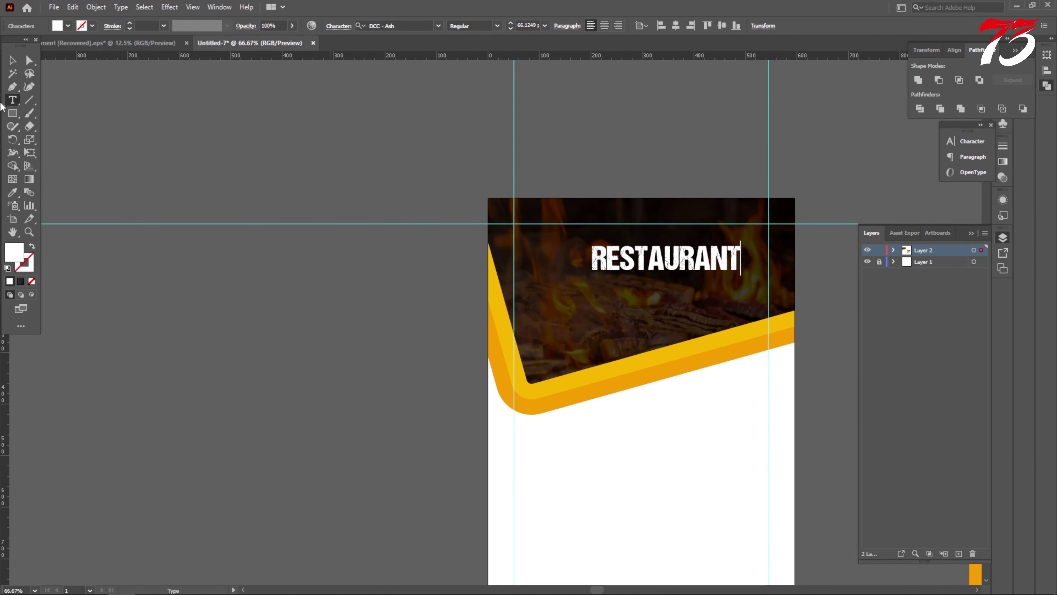
left_click(12, 60)
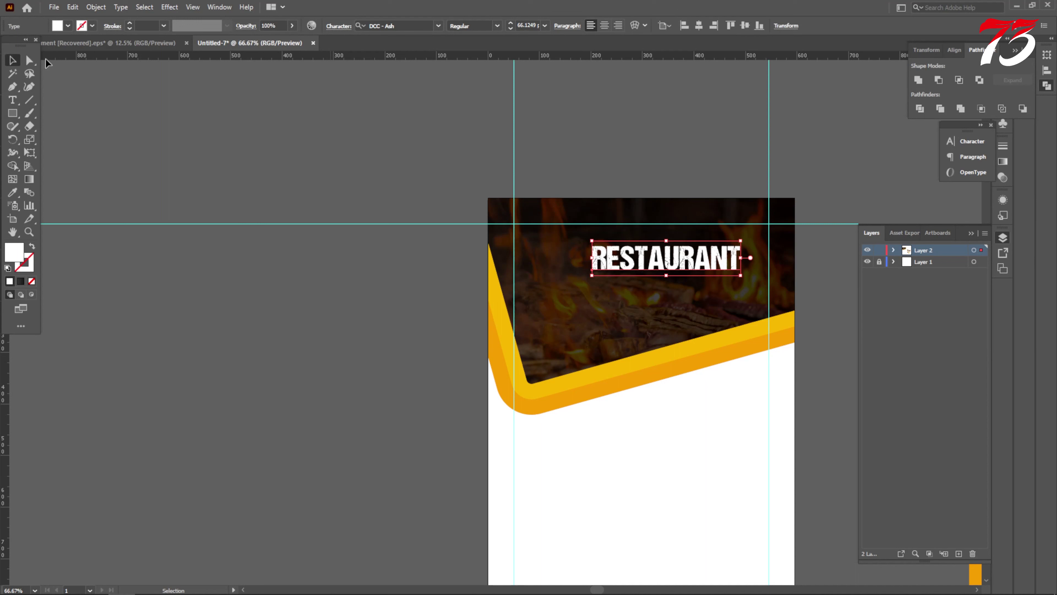
Step: Set the RESTAURANT text's tracking to 50 and centre it horizontally on the artboard
left_click(339, 27)
left_click(323, 89)
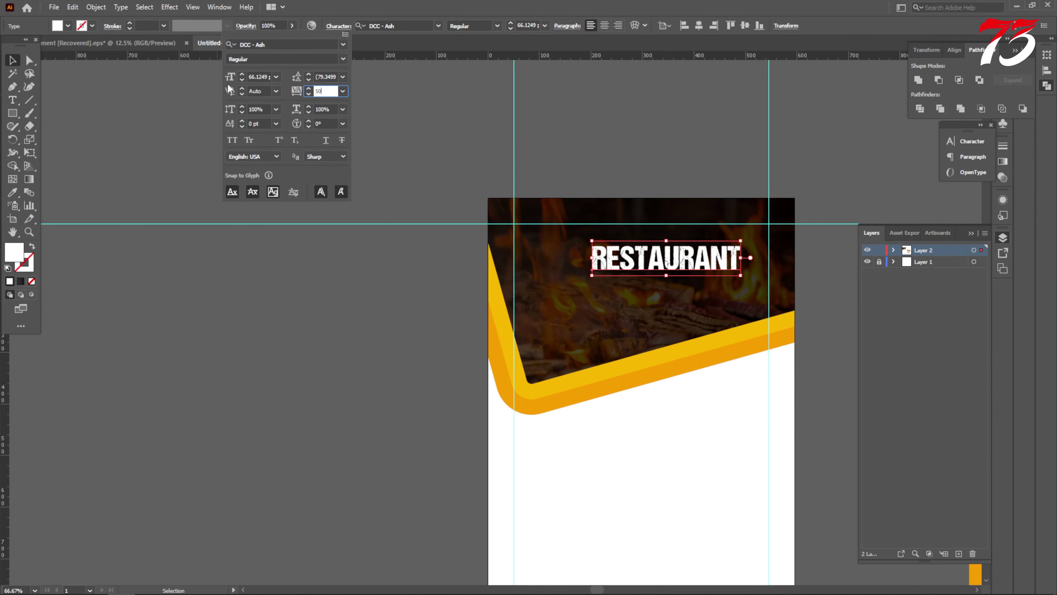
key("Return")
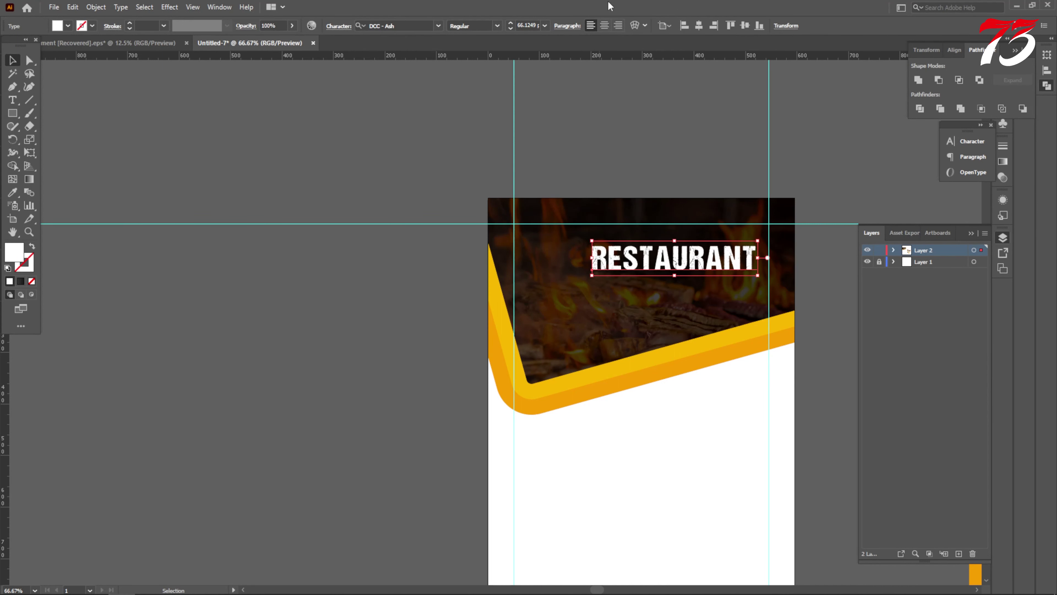
left_click(699, 25)
Step: Reduce the RESTAURANT text's tracking to 30 and re-centre it horizontally on the artboard
left_click(339, 26)
left_click(324, 92)
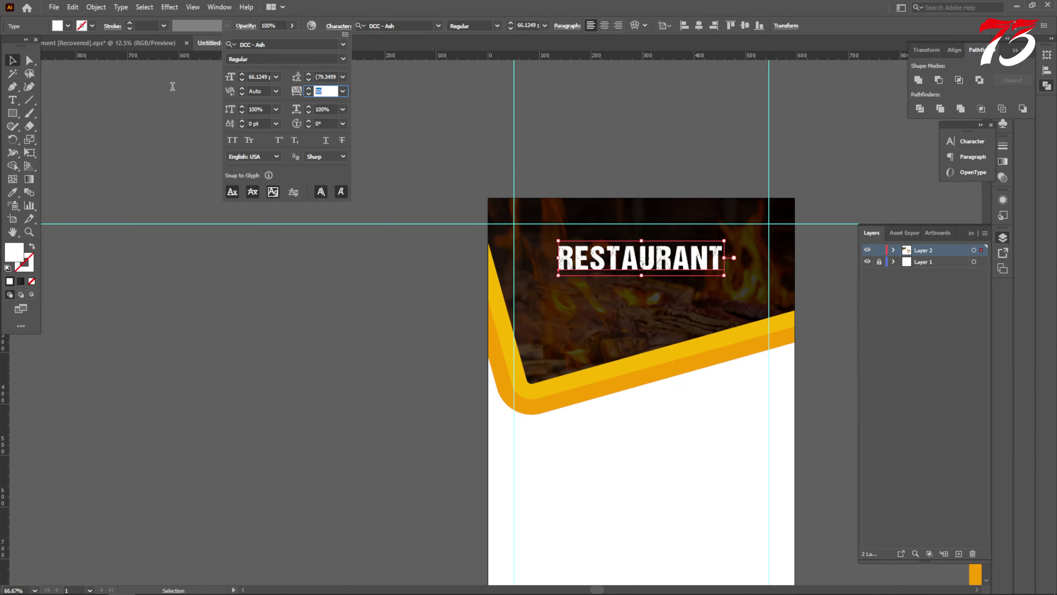
type("30")
key("Return")
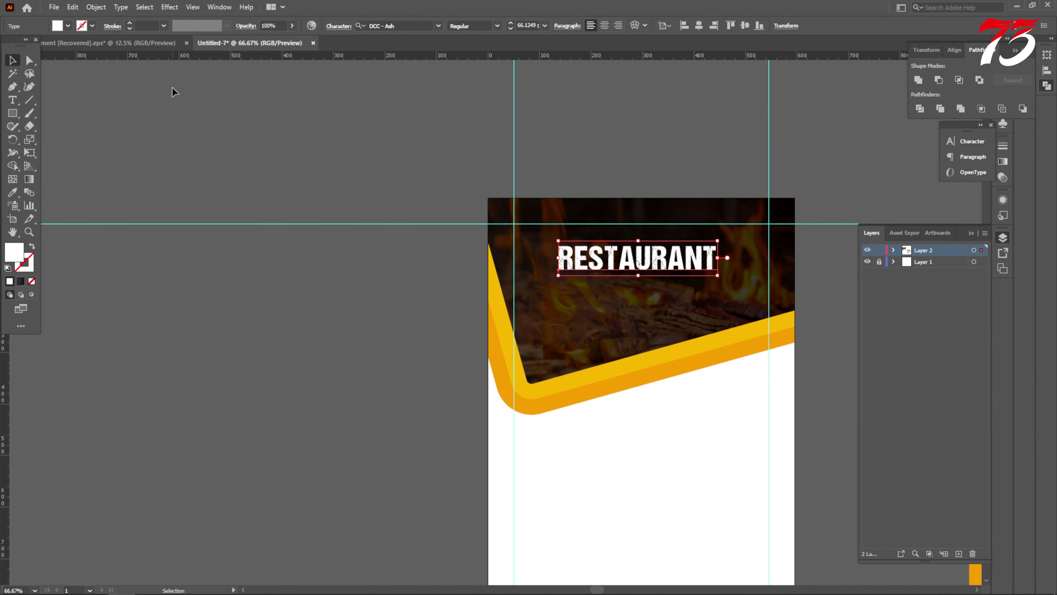
left_click(700, 26)
left_click(88, 81)
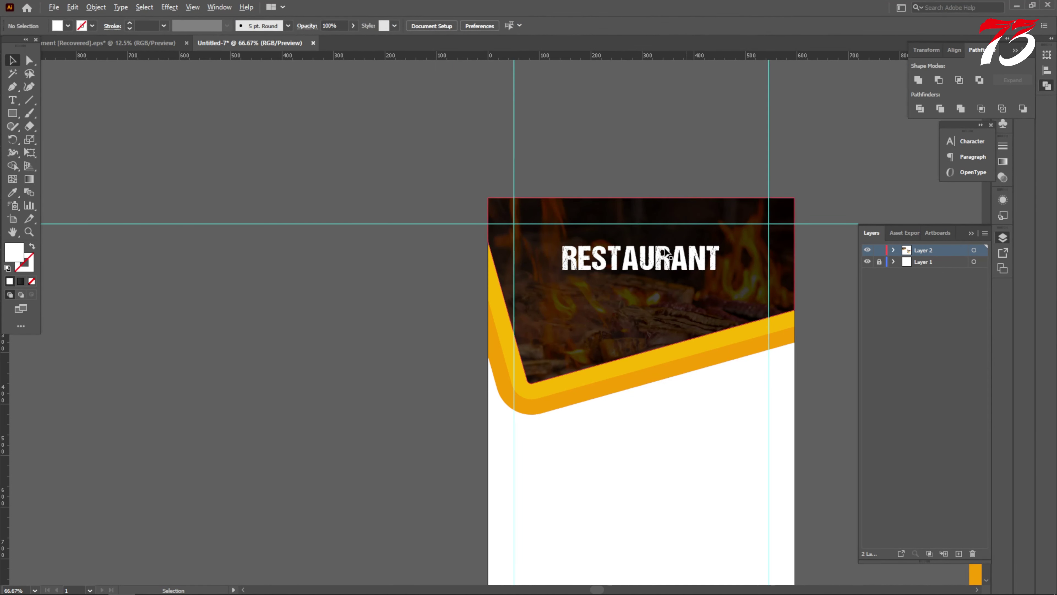
Step: Duplicate the RESTAURANT line directly below the original and replace the copy's text with "FOOD MENU"
scroll(646, 240, "up", 1)
left_click_drag(637, 267, 637, 291)
left_click(13, 99)
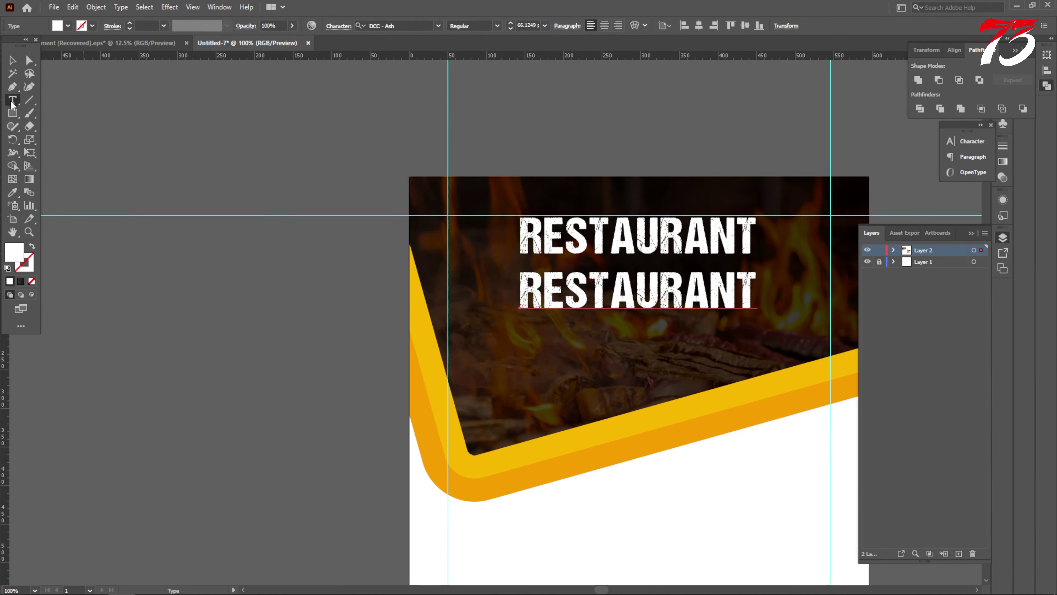
double_click(776, 300)
type("FAST")
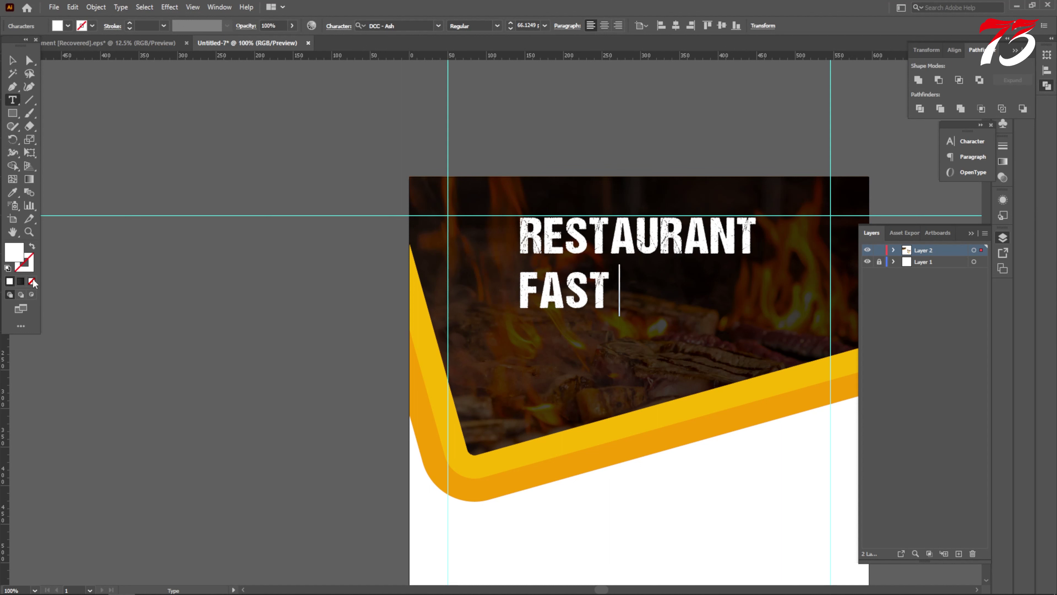
key("BackSpace")
key("BackSpace")
key("BackSpace")
key("BackSpace")
key("BackSpace")
type("FOOD MENU")
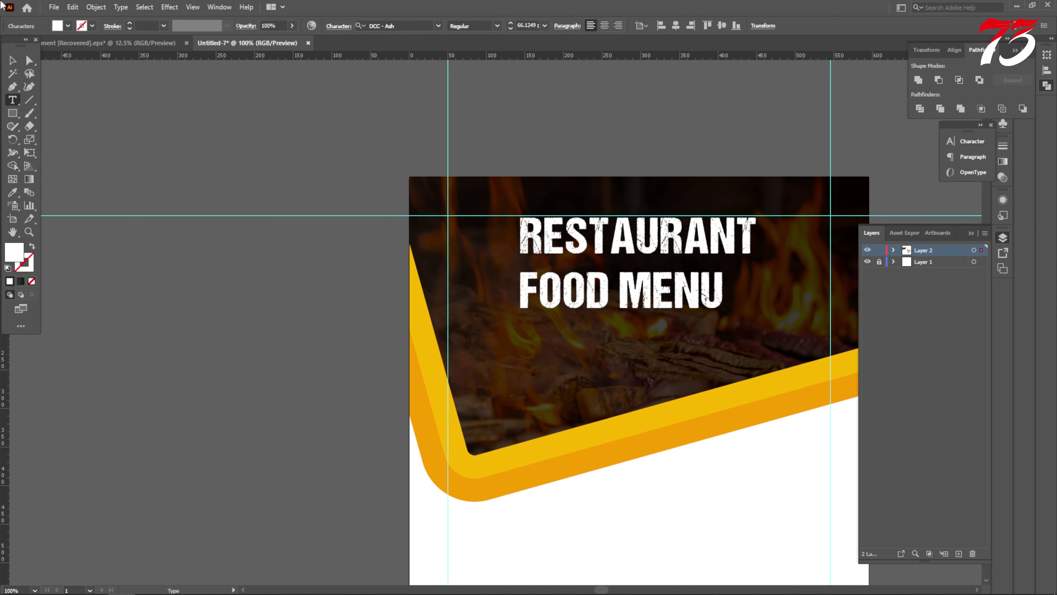
key("Escape")
Step: Enlarge the FOOD MENU line proportionally from its centre to about 94 pt
mouse_move(727, 292)
left_mouse_down()
mouse_move(833, 298)
mouse_move(731, 299)
left_mouse_up()
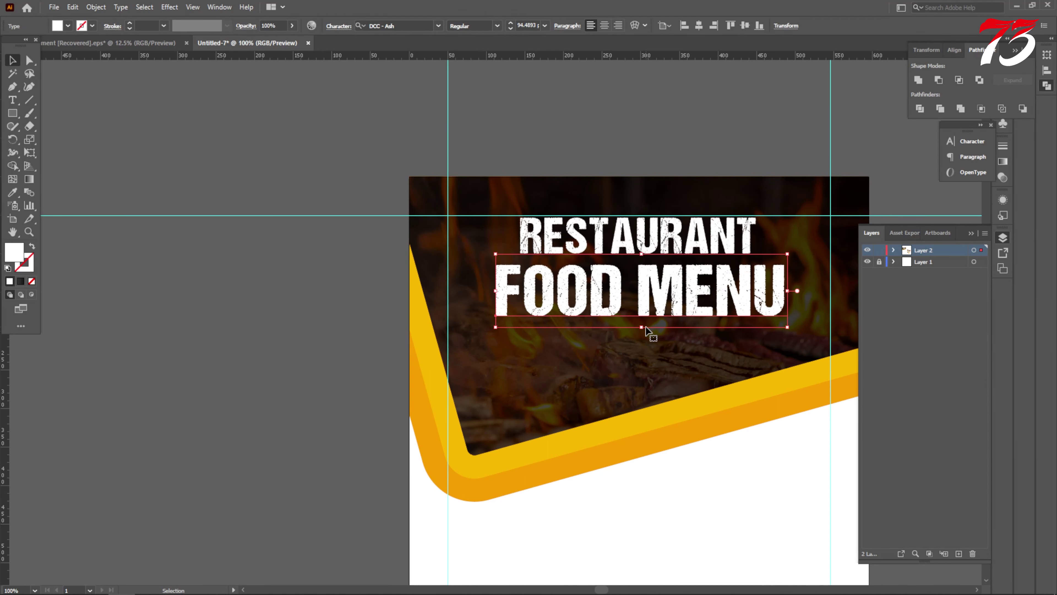
scroll(647, 331, "up", 2)
left_click_drag(635, 332, 635, 332)
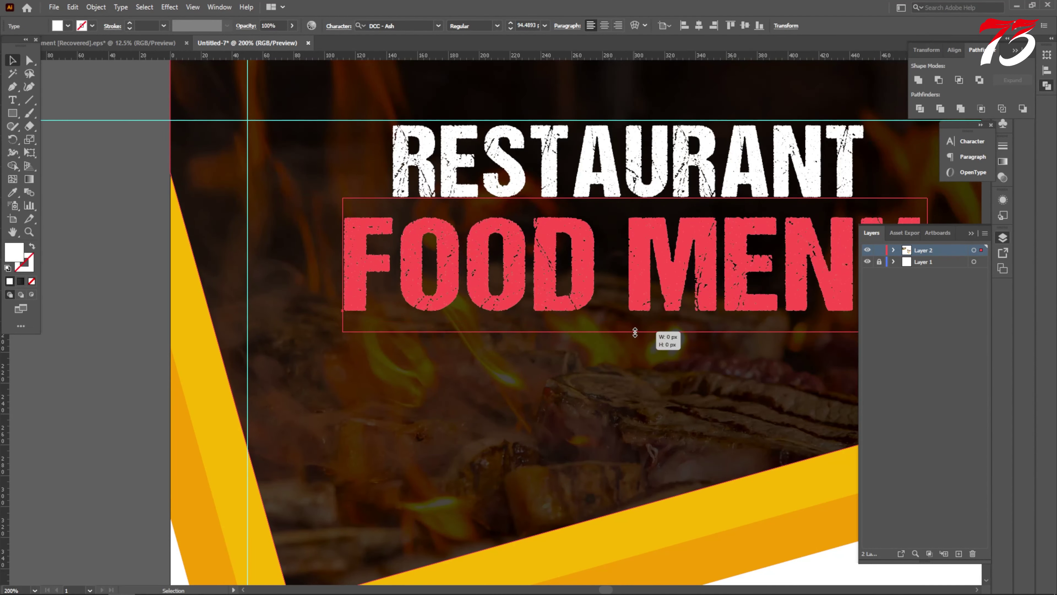
Step: Shrink the RESTAURANT line to about 47 pt and nudge it up towards the horizontal margin guide
left_click(658, 171)
left_click_drag(630, 206, 631, 206)
left_click_drag(632, 109, 632, 131)
key("Up")
key("Up")
key("Up")
key("Up")
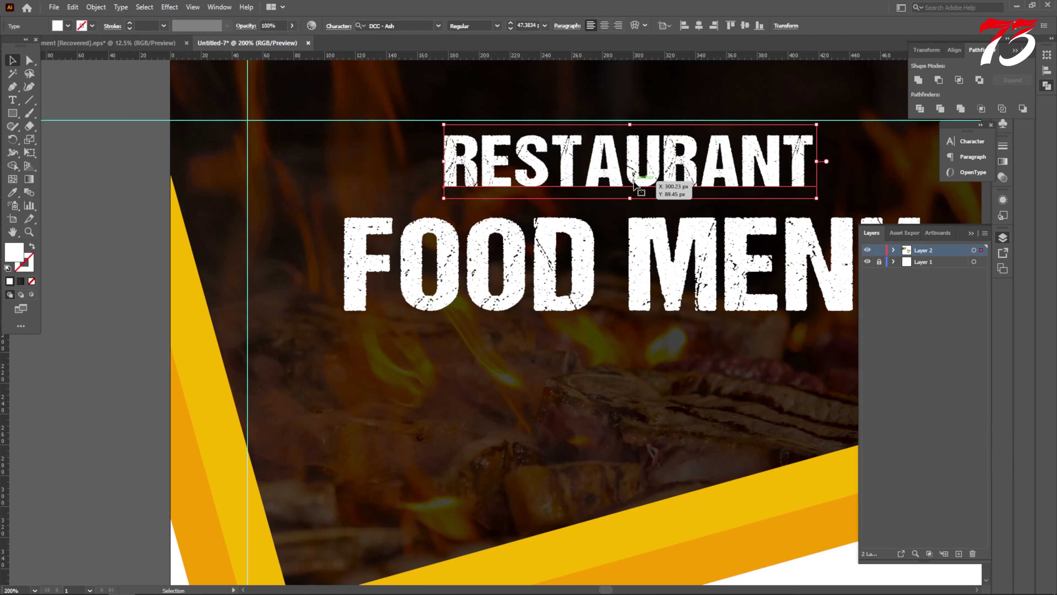
key("Up")
key("Up")
key("Up")
key("Up")
key("Up")
key("Up")
key("Up")
key("Up")
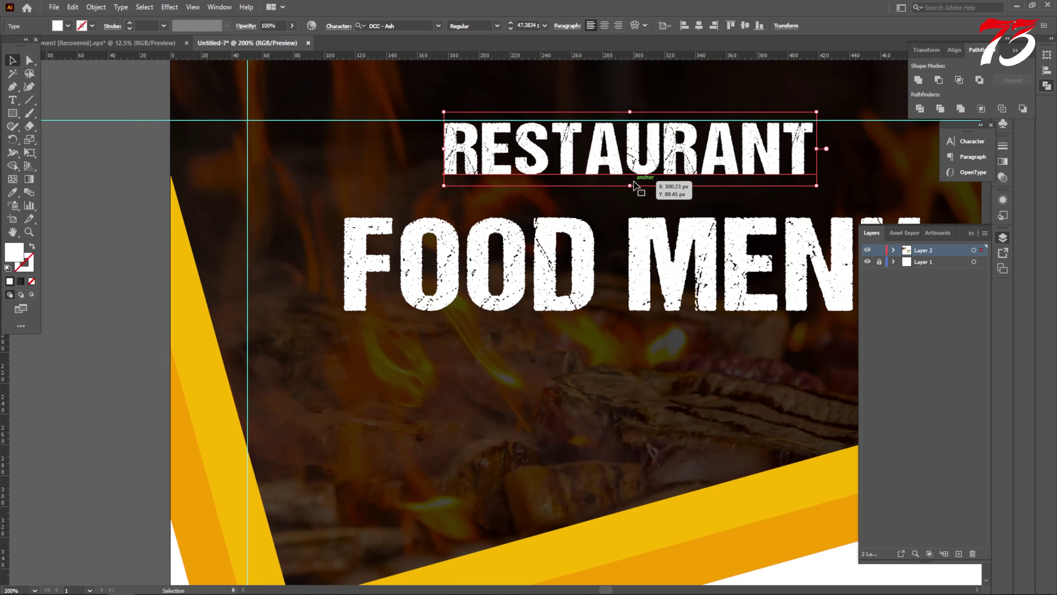
Step: Nudge FOOD MENU up closer to RESTAURANT and fine-tune RESTAURANT against the horizontal margin guide
left_click(645, 258)
key("Up")
key("Up")
key("Up")
key("Up")
left_click(655, 157)
key("Up")
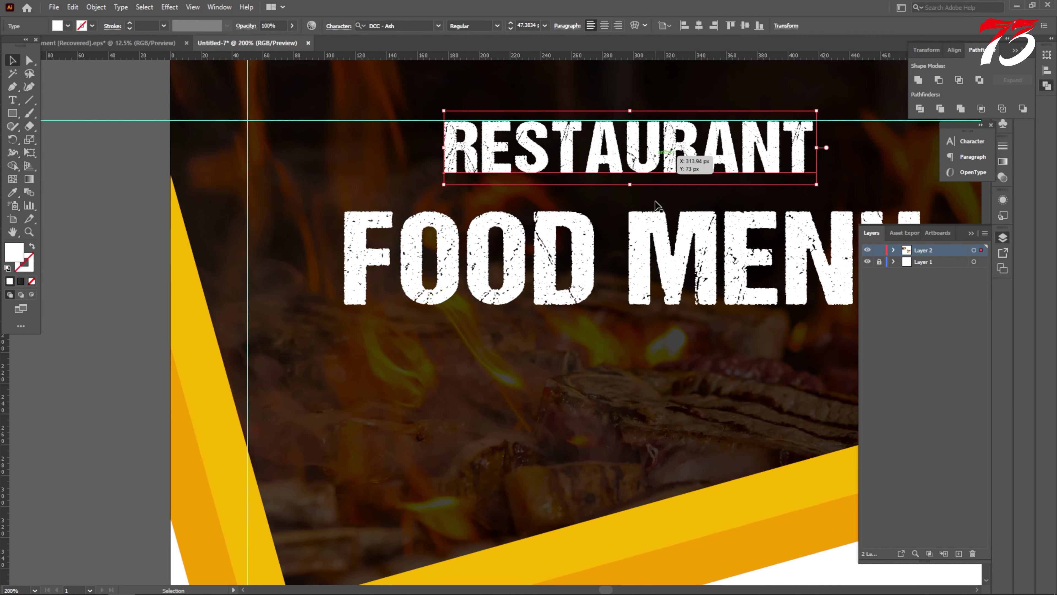
Step: Select the RESTAURANT and FOOD MENU lines together and align their horizontal centres
left_click(677, 233, "shift")
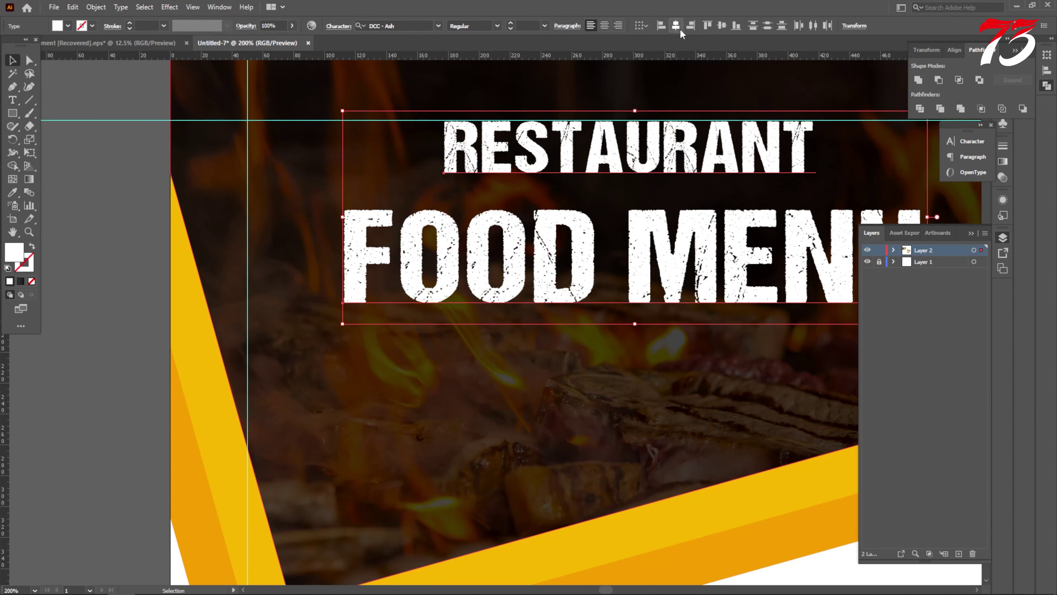
left_click(678, 28)
key("ctrl+minus")
key("ctrl+minus")
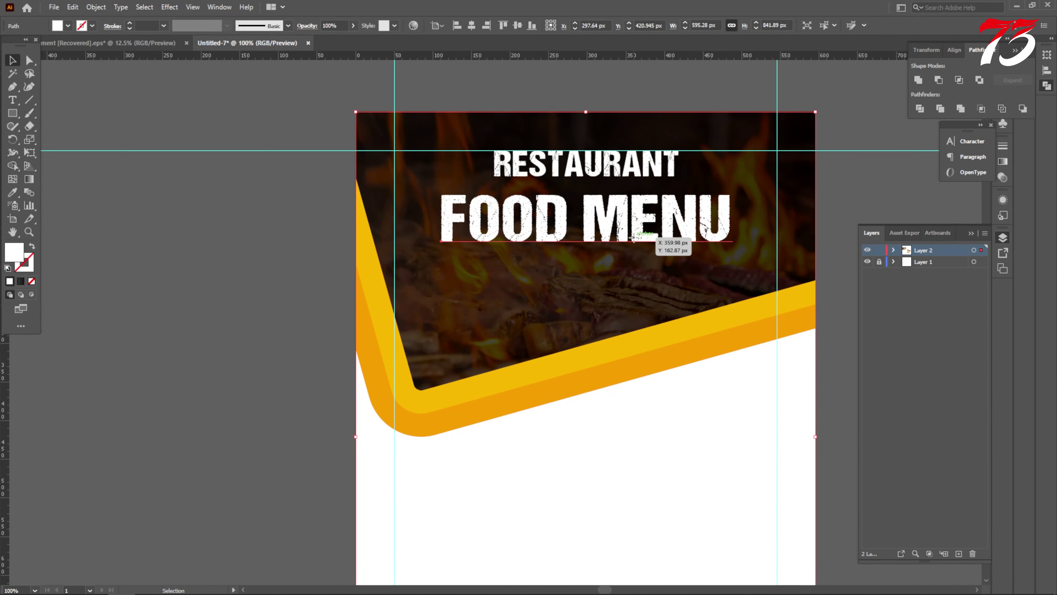
left_click(651, 283)
Step: Draw a circle about 83 px across on the white area below the photo and fill it with orange sampled from the lower tilted shape
scroll(685, 365, "down", 3)
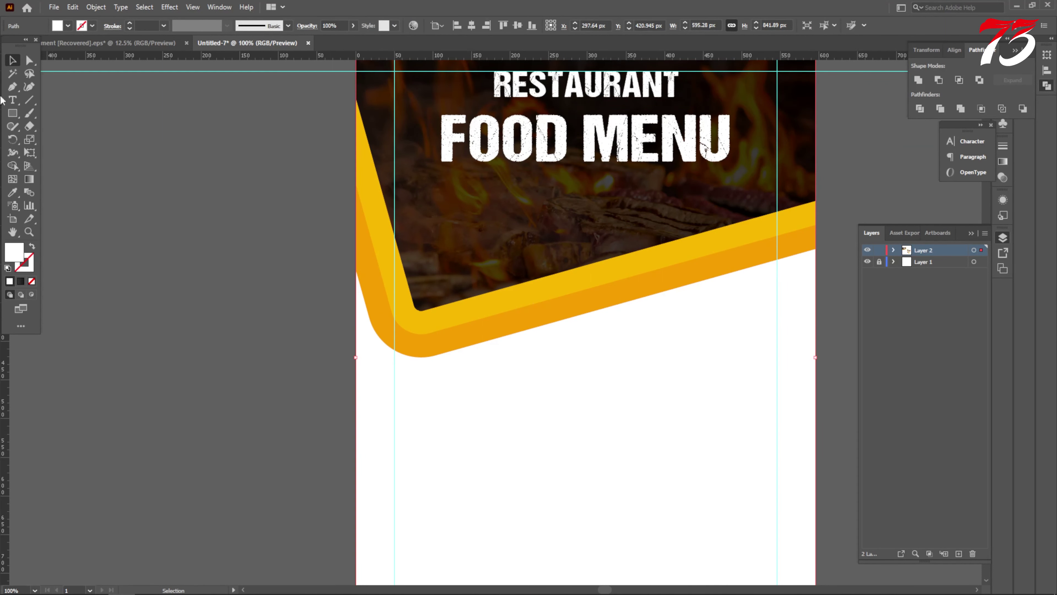
left_click_drag(15, 118, 58, 137)
scroll(707, 374, "down", 3)
scroll(659, 360, "up", 2)
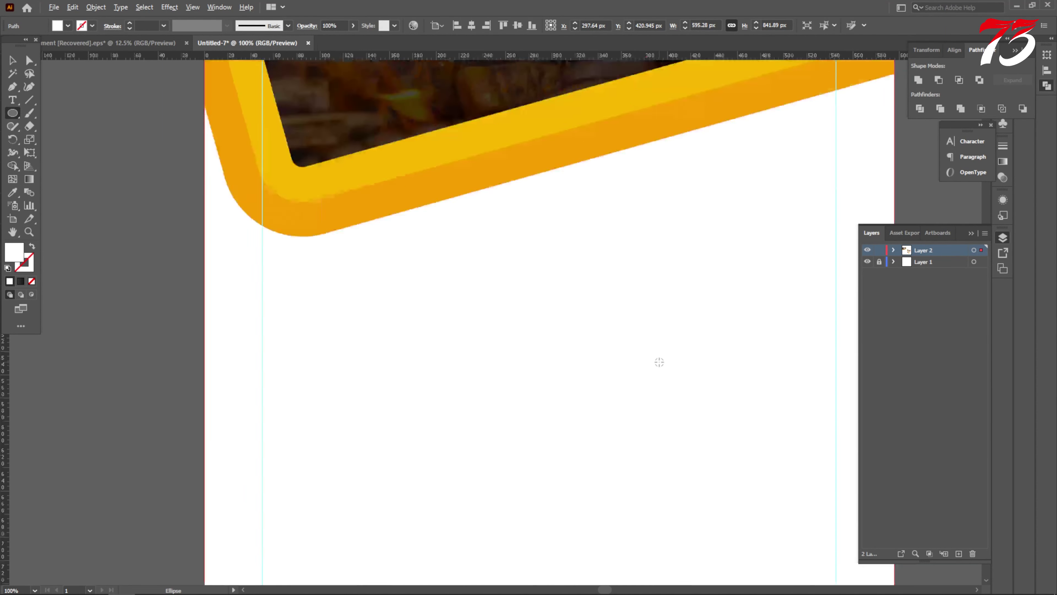
left_click_drag(548, 274, 574, 338)
key("i")
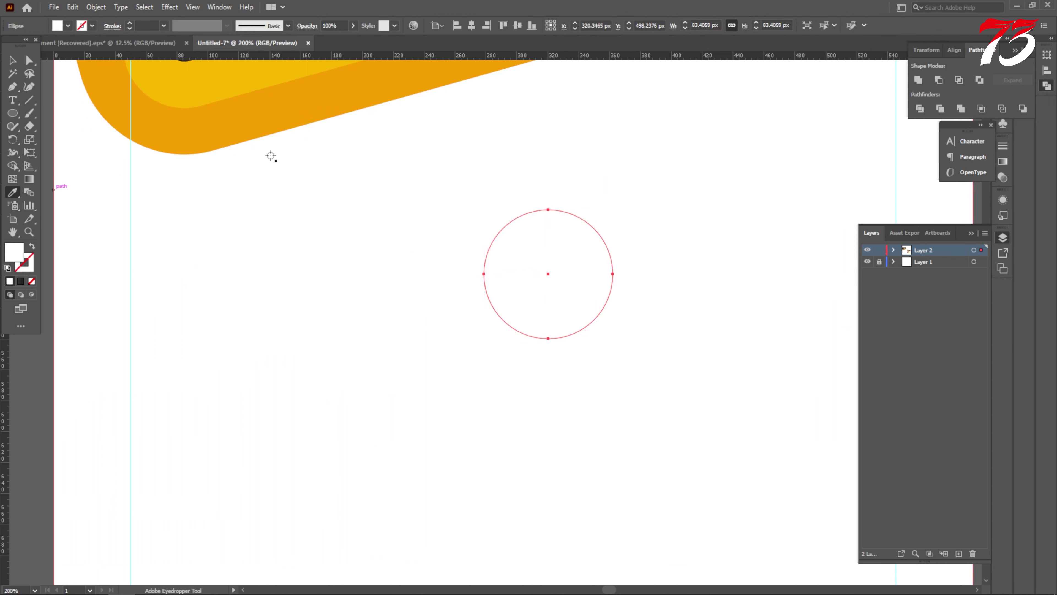
left_click(265, 130)
key("v")
Step: Offset the orange circle's path outward by 4 px and fill the new circle with yellow sampled from the tilted shape
left_click(96, 7)
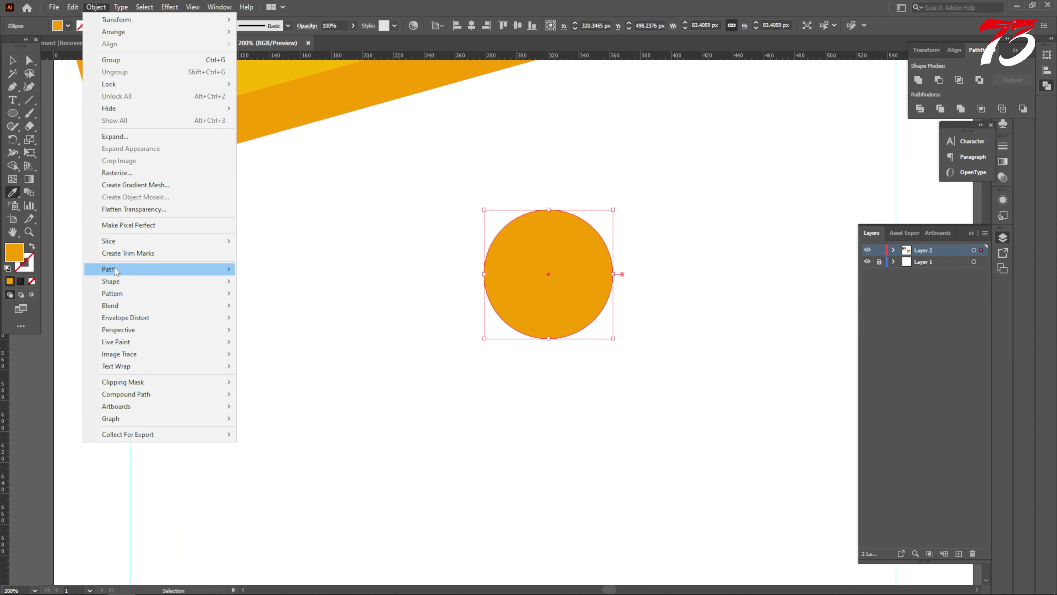
mouse_move(129, 275)
left_click(271, 309)
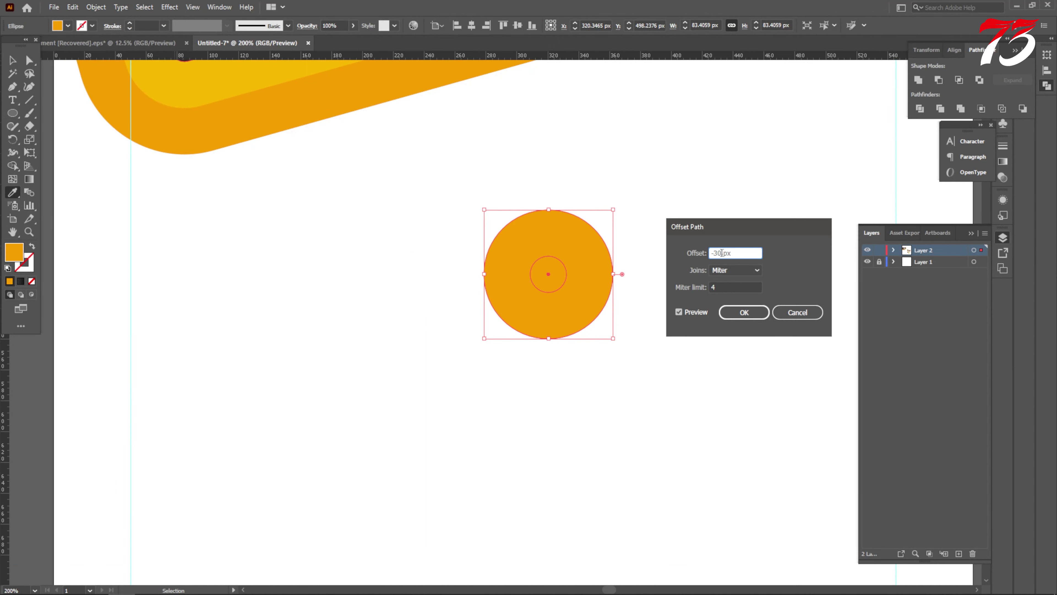
type("5")
left_click(686, 311)
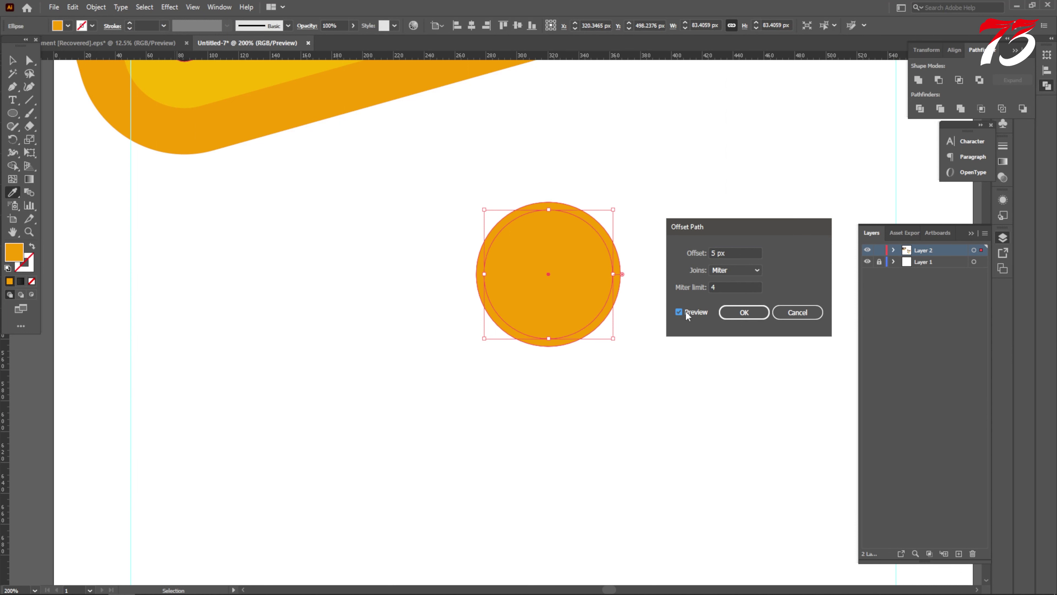
left_click(685, 312)
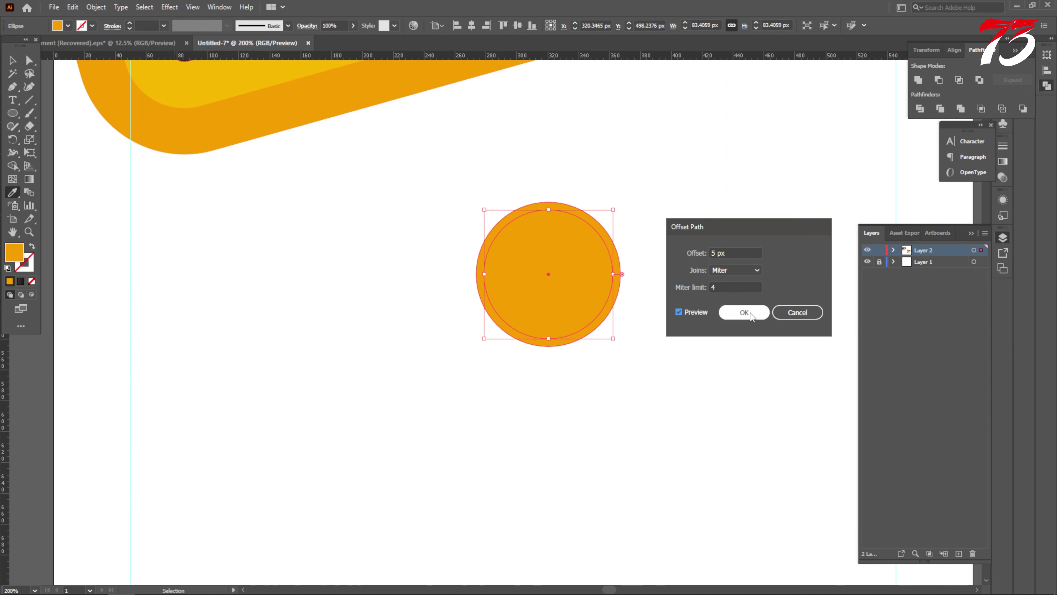
left_click_drag(715, 247, 692, 247)
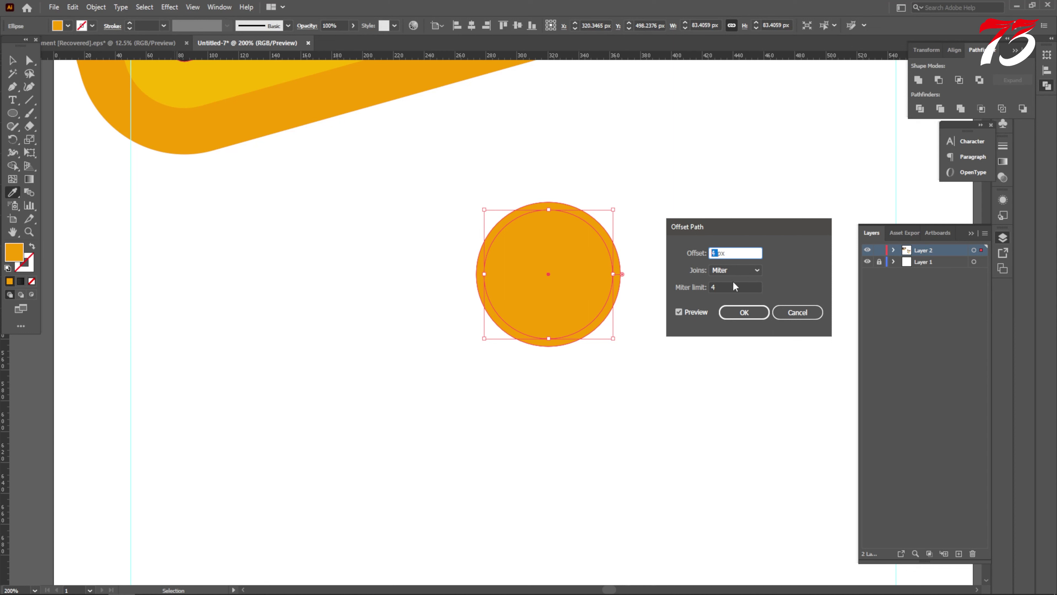
left_click(742, 313)
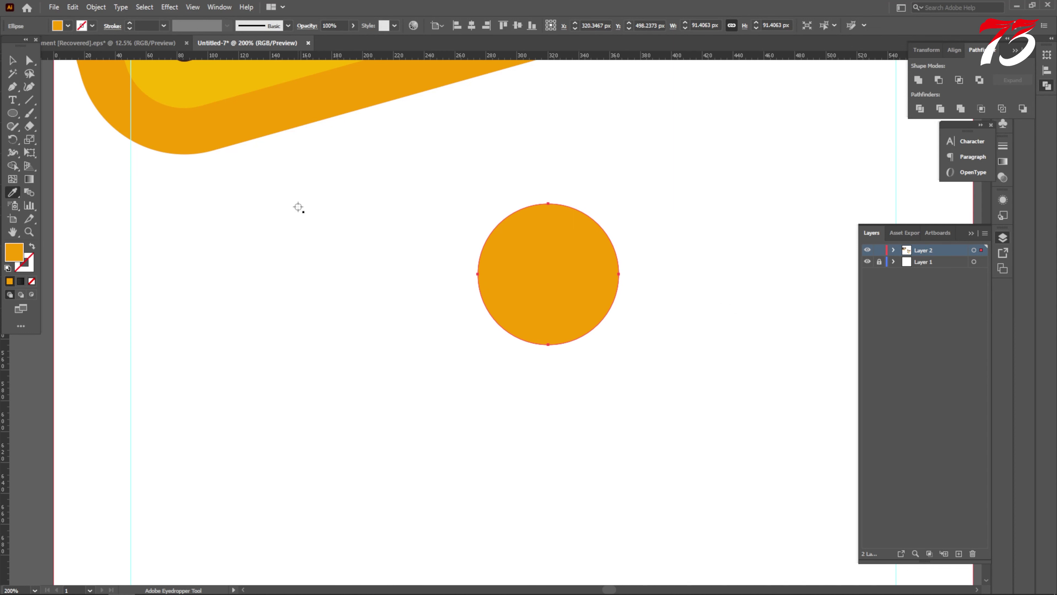
left_click(186, 95)
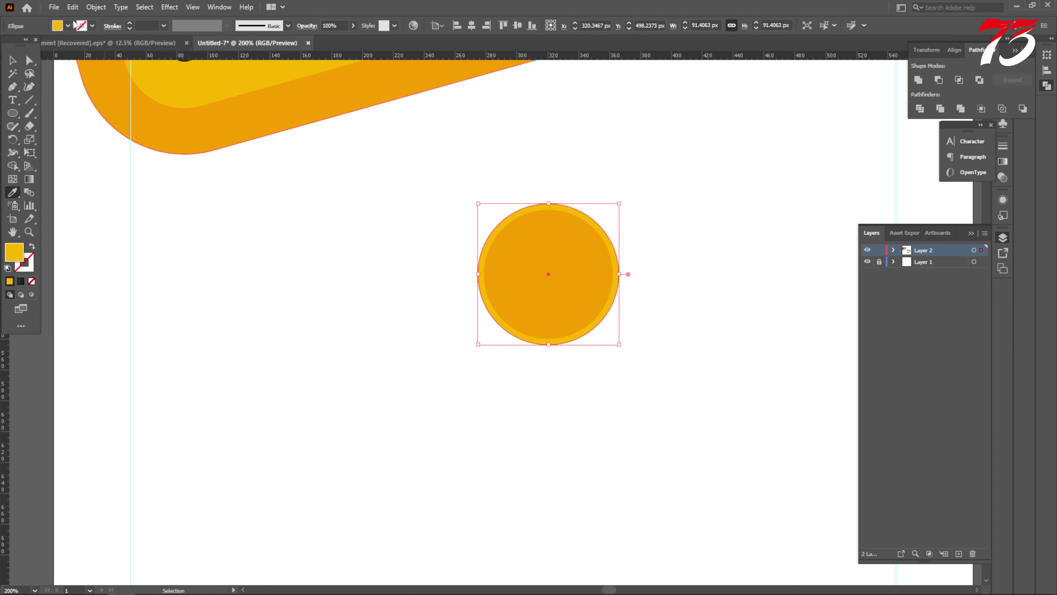
Step: Offset the yellow circle's path outward by 4 px and fill the resulting outer circle with black
left_click(96, 8)
mouse_move(120, 275)
left_click(291, 312)
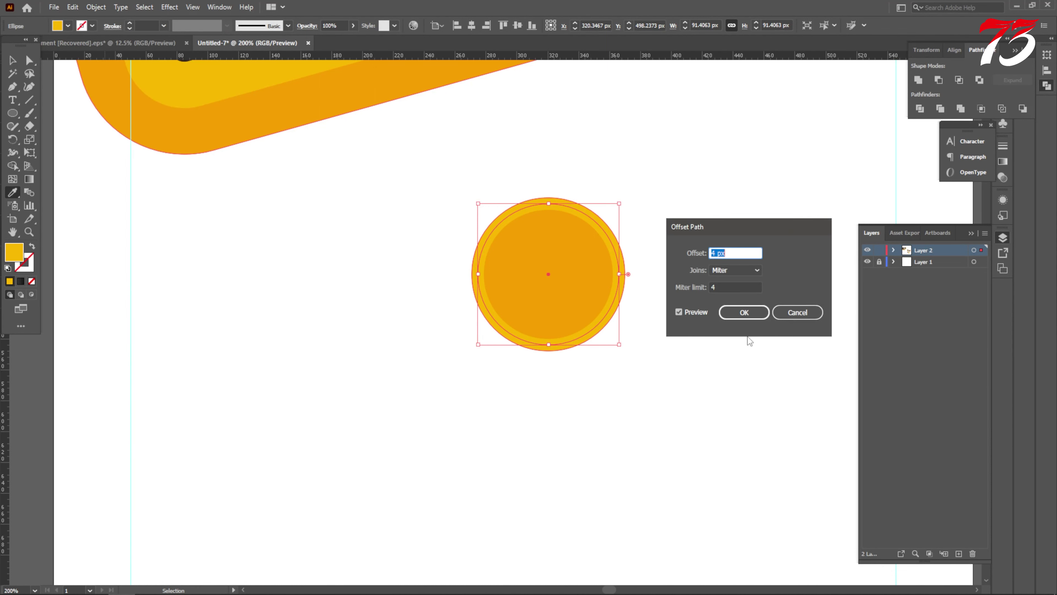
left_click(744, 312)
left_click(244, 266)
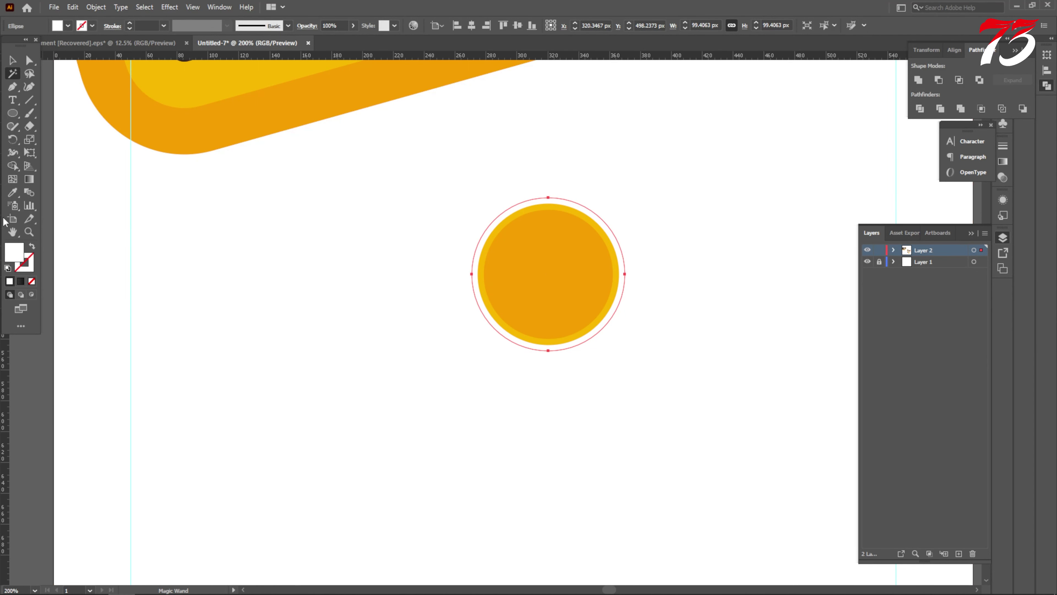
double_click(16, 254)
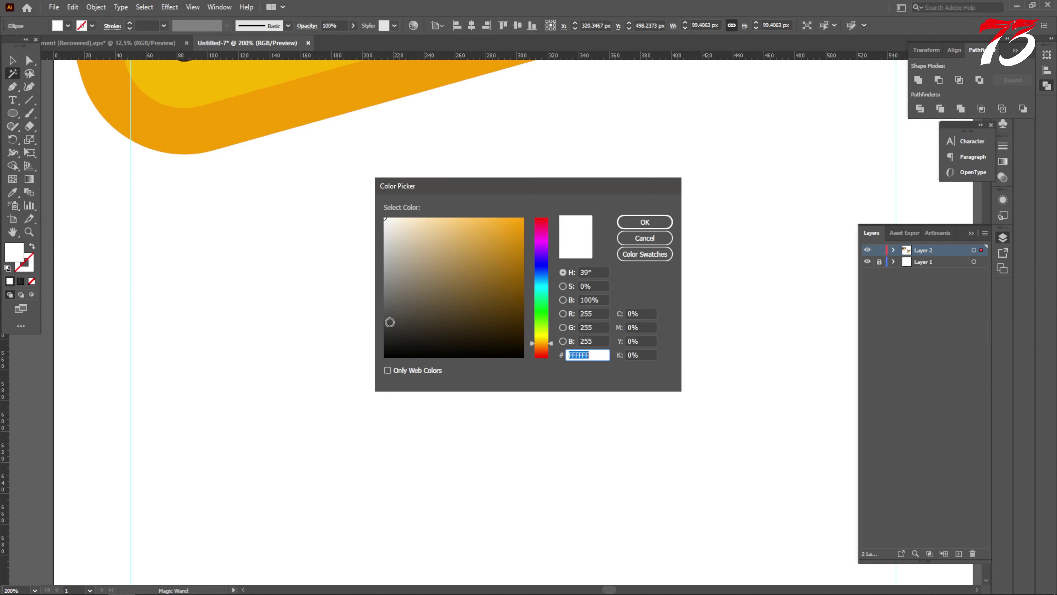
left_click(385, 357)
left_click(644, 222)
key("ctrl+plus")
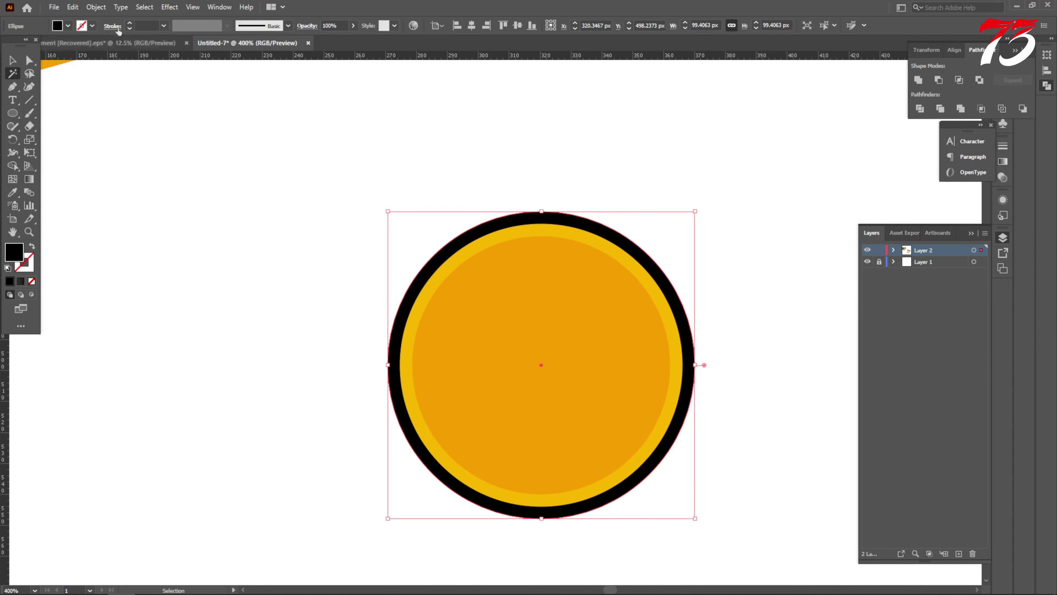
Step: Offset the black circle's path outward by 4 px and fill the new circle with white sampled from the background
left_click(96, 7)
mouse_move(100, 273)
left_click(273, 310)
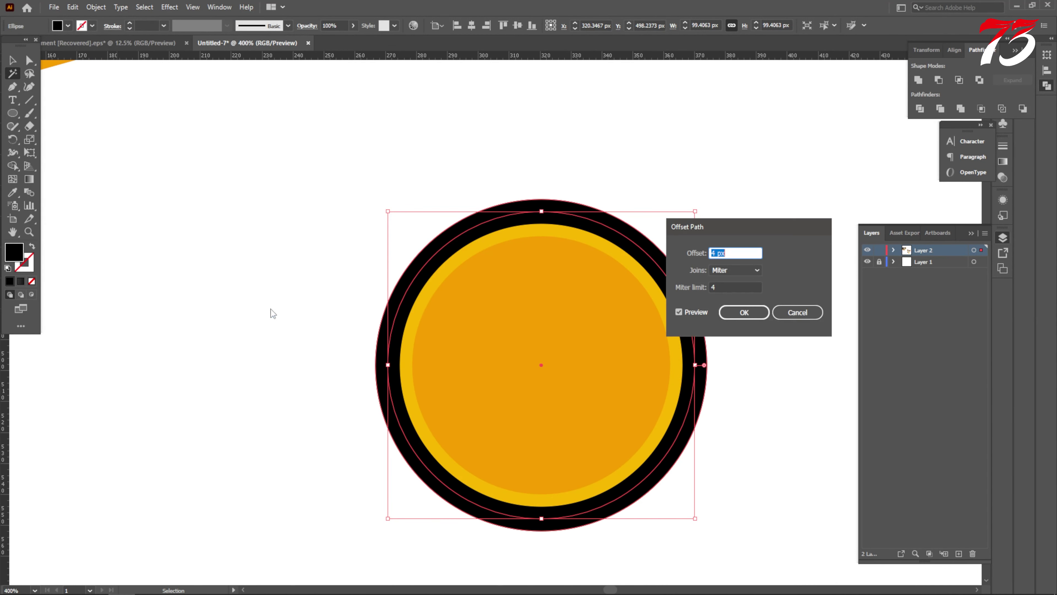
left_click(743, 312)
left_click(71, 206)
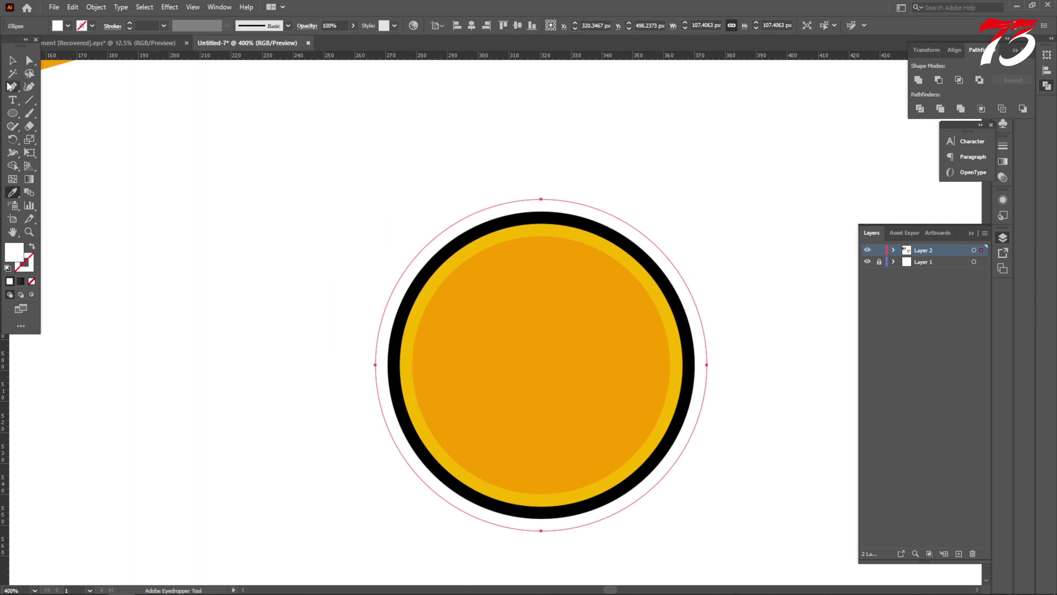
Step: Select the black circle together with the outermost white circle and blend them into a soft shadow
key("v")
left_click(441, 261, "shift")
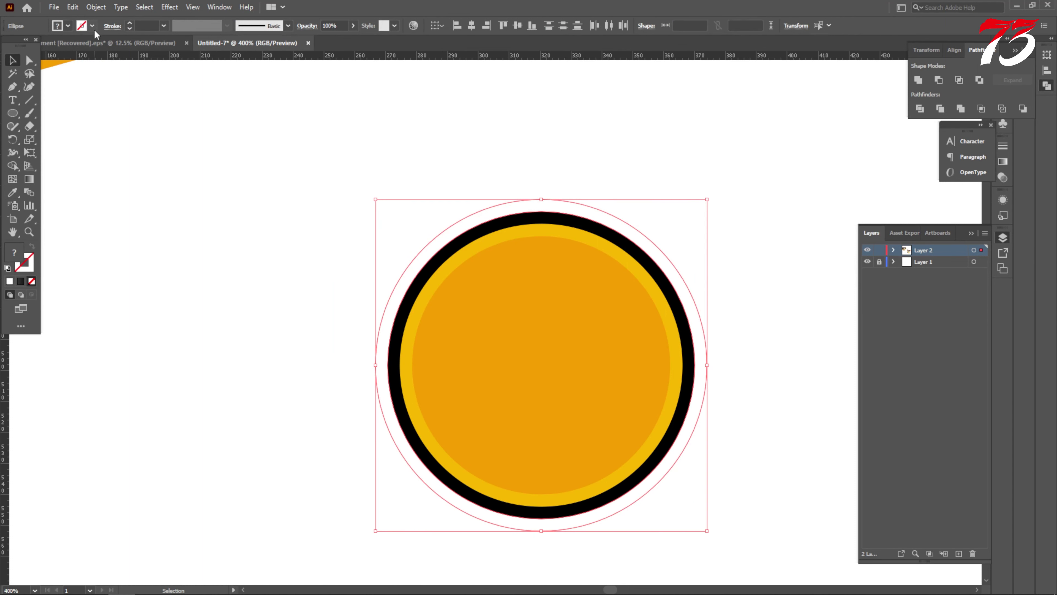
left_click(95, 7)
mouse_move(123, 308)
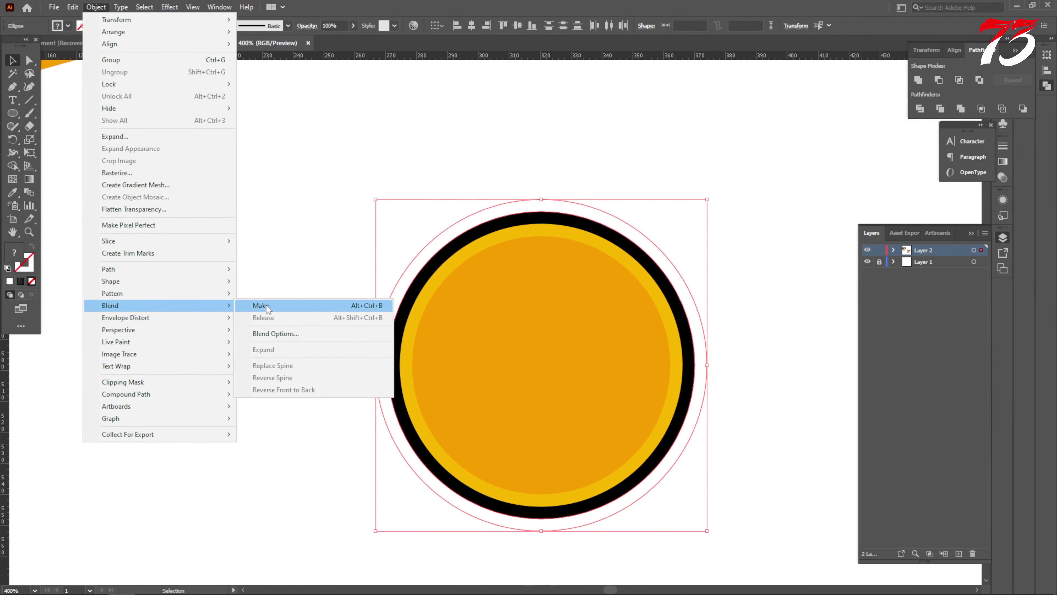
left_click(268, 305)
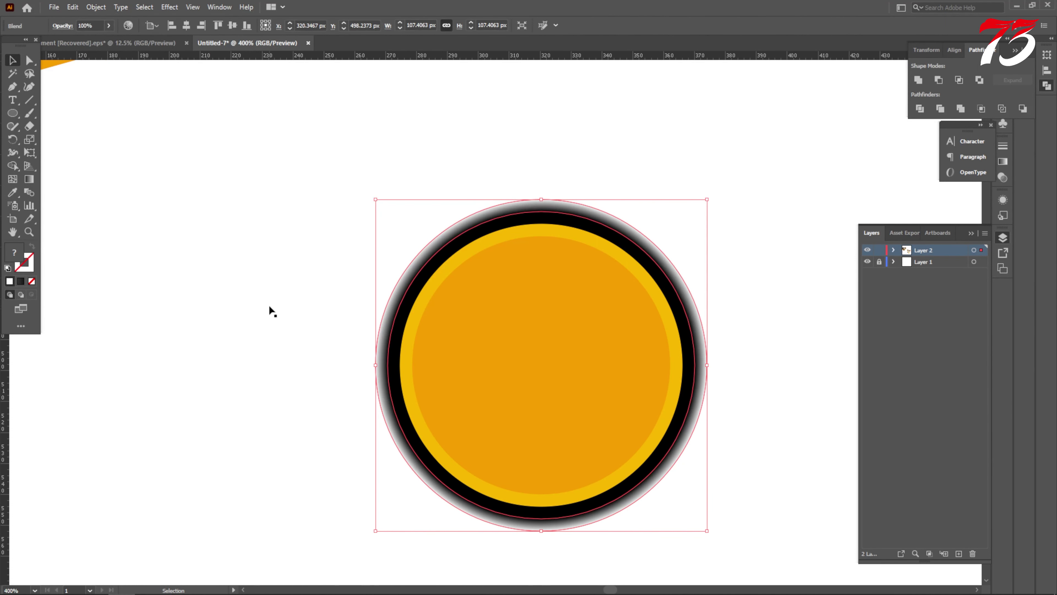
Step: Set the shadow blend to Multiply mode at 30% opacity
left_click(1002, 178)
left_click(899, 160)
left_click(890, 198)
left_click(90, 26)
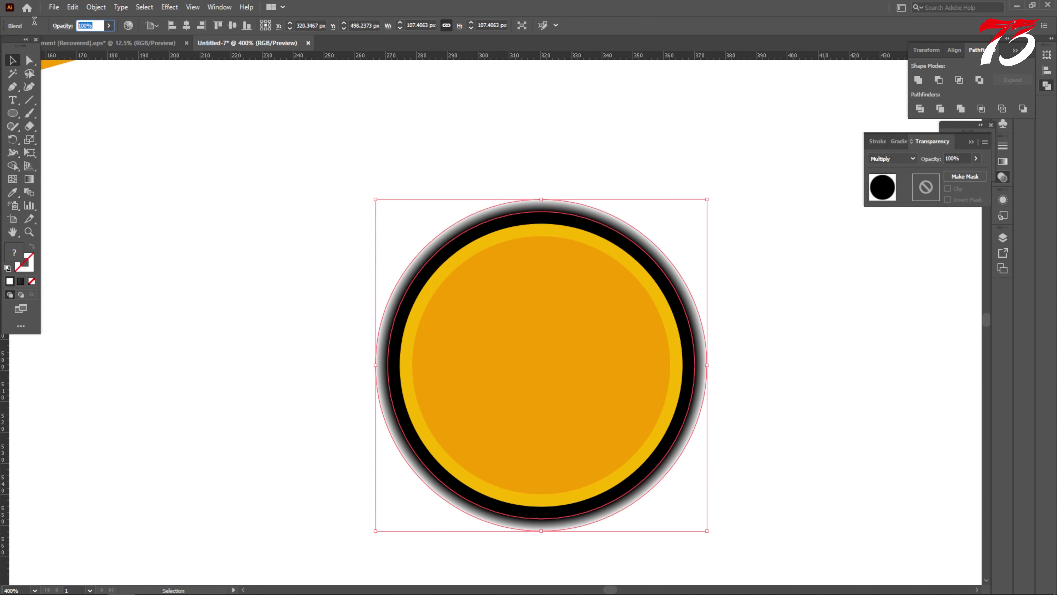
type("30")
key("Return")
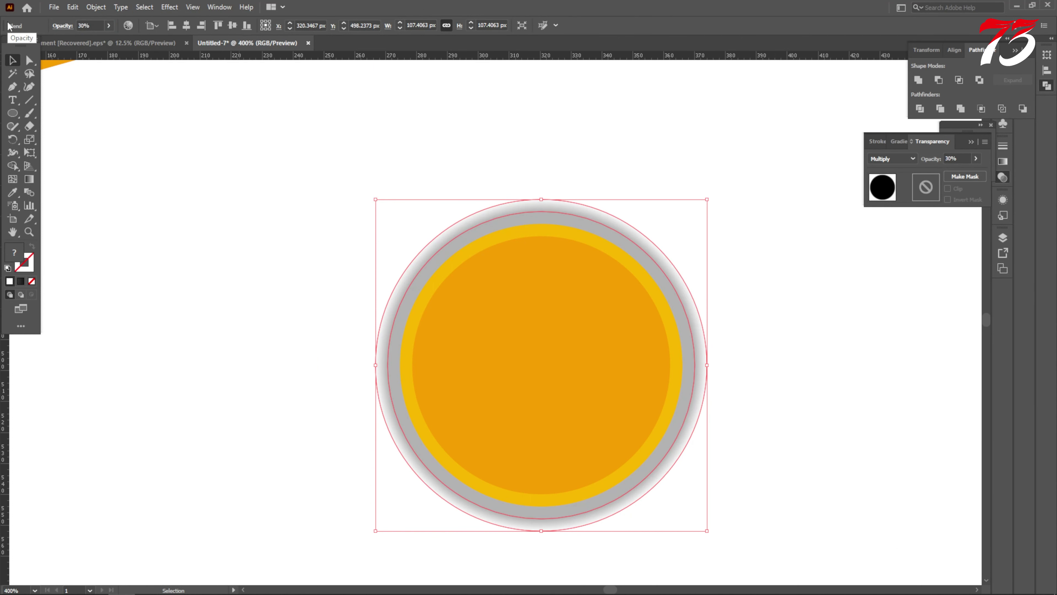
left_click(226, 167)
Step: Fill the inner orange circle with the dark grey sampled from the area beside the artboard
scroll(558, 265, "down", 3)
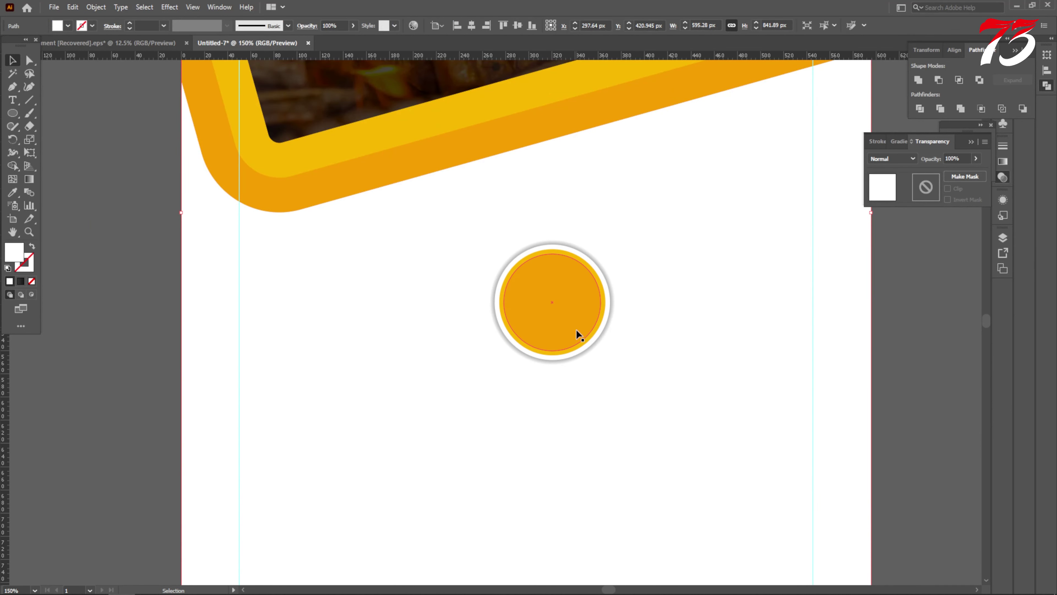
left_click(554, 311)
key("i")
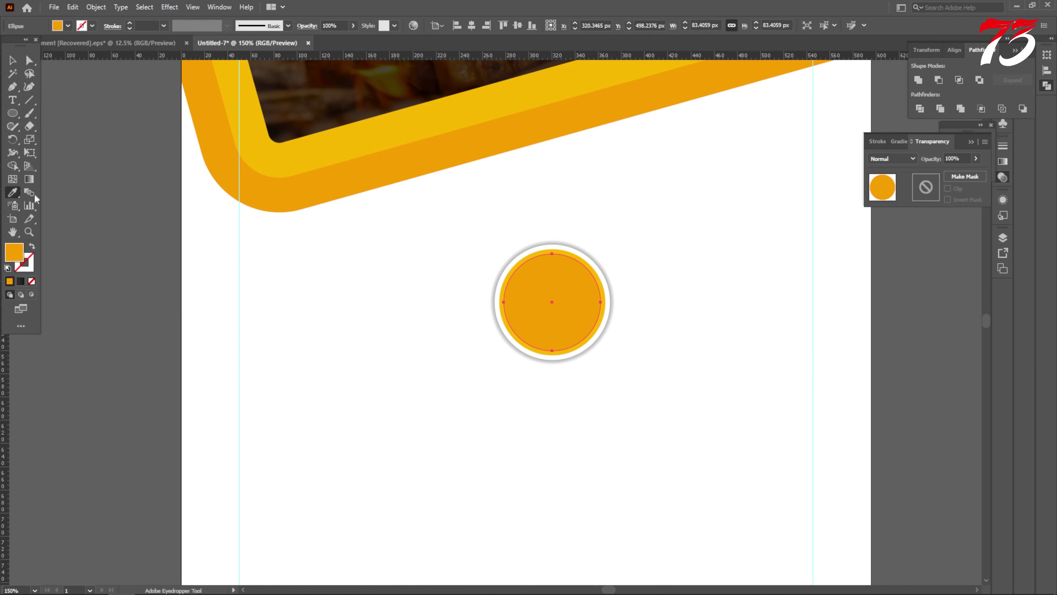
key("ctrl+minus")
left_click(846, 311)
left_click(13, 60)
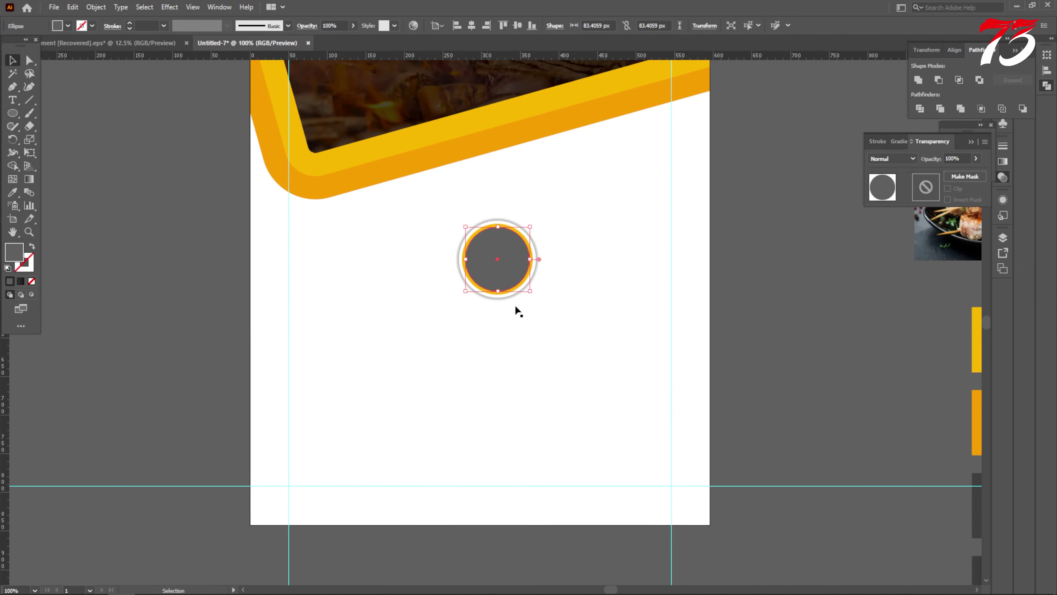
Step: Undo the accidental move of the white background shape and lock it in place
left_click(517, 307)
scroll(526, 279, "up", 3)
scroll(612, 333, "down", 2)
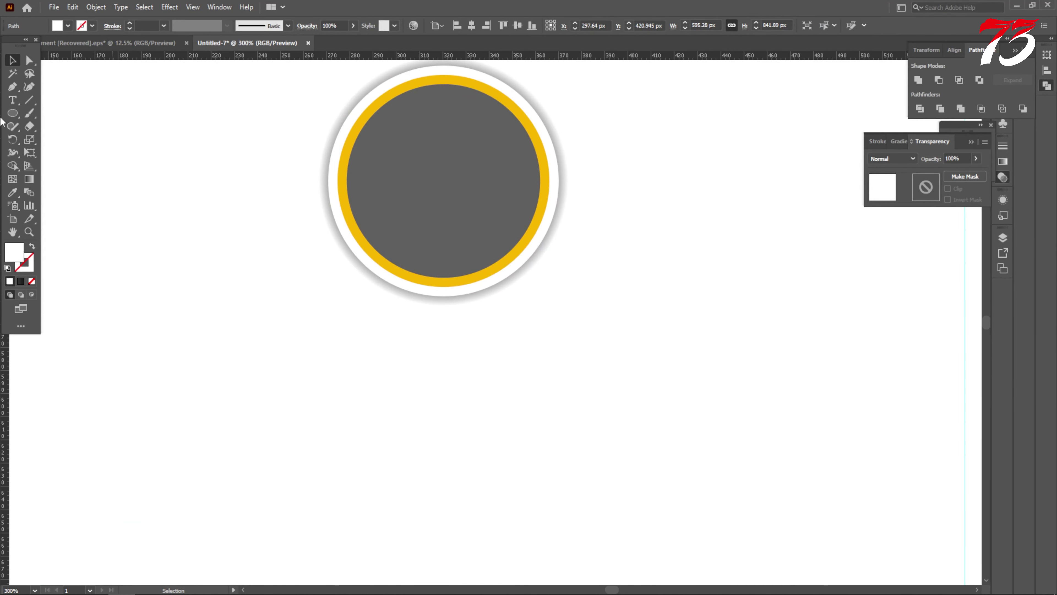
scroll(507, 316, "down", 4)
scroll(547, 345, "up", 3)
left_click_drag(548, 353, 455, 302)
key("ctrl+z")
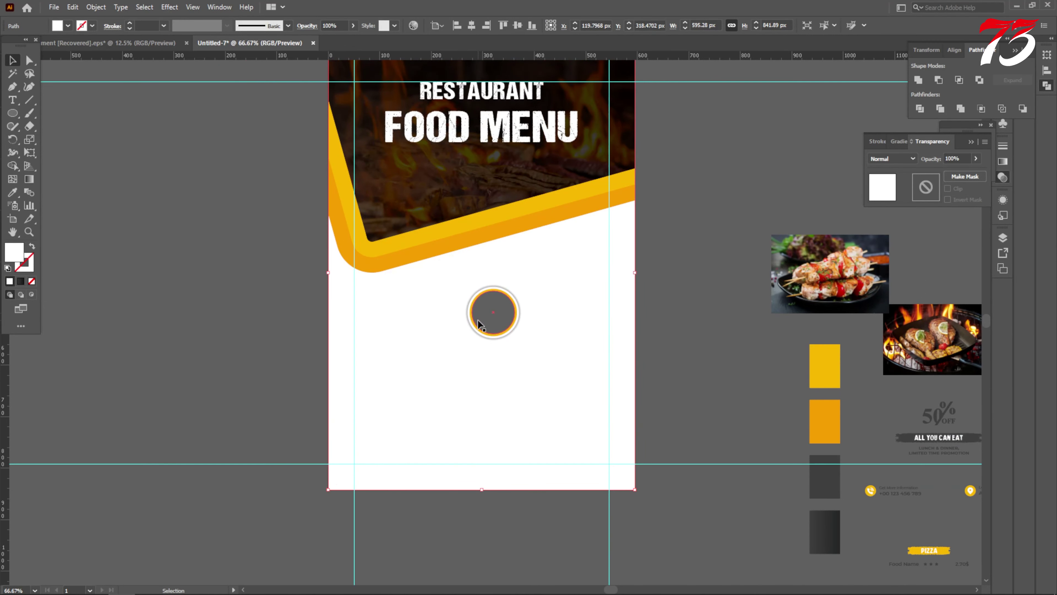
key("ctrl+2")
Step: Select all the circles of the badge and enlarge them to about 133 px across the white ring
left_click_drag(526, 376, 530, 312)
left_click(523, 389)
scroll(519, 378, "up", 1)
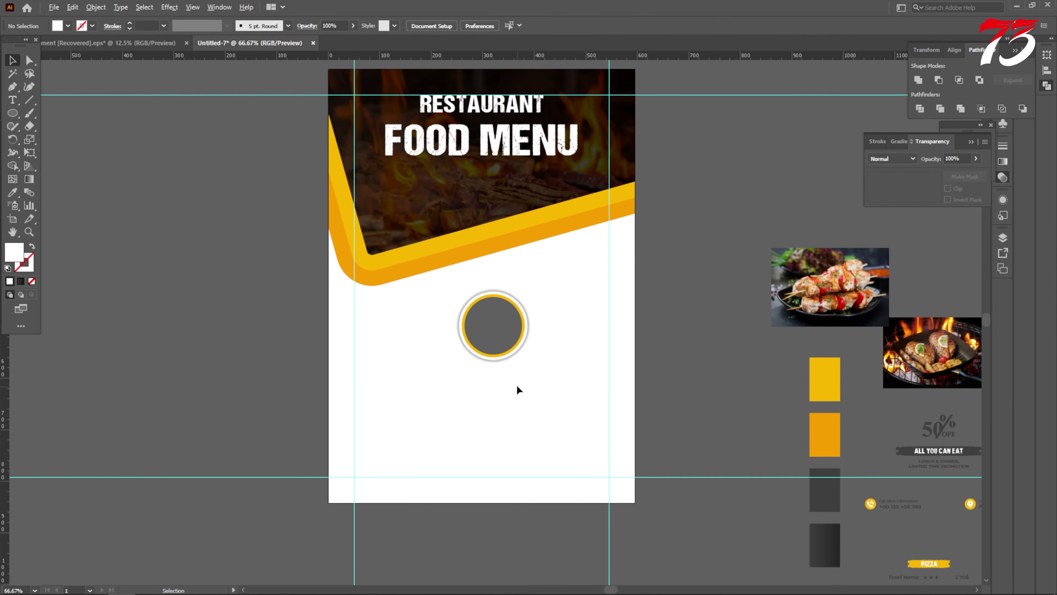
Step: Draw a rectangle about 133 by 27 px across the badge's lower edge and fill it with yellow sampled from the ring
scroll(517, 387, "down", 4)
scroll(500, 307, "up", 2)
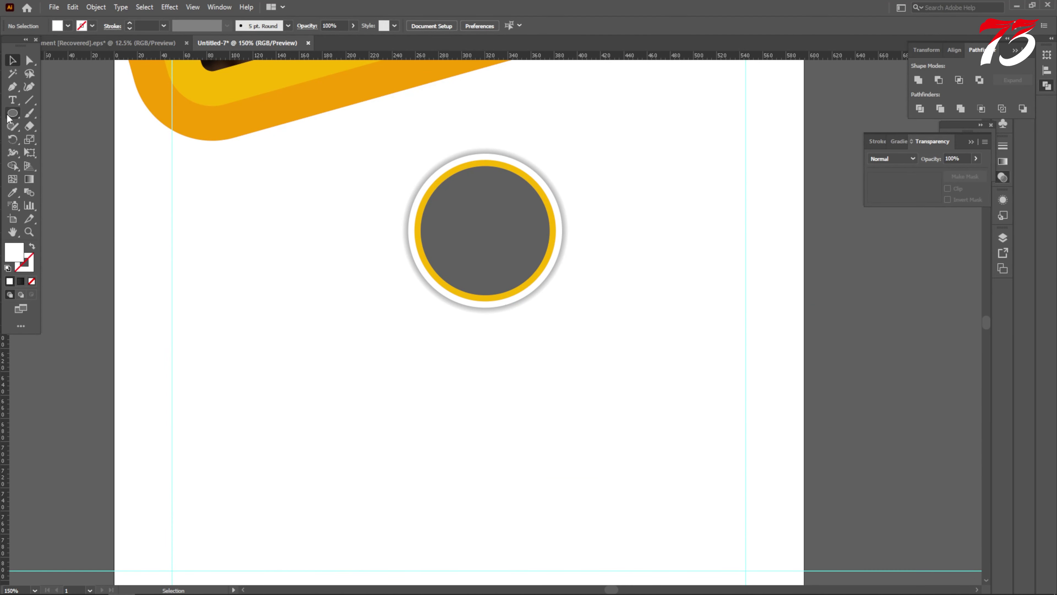
left_click_drag(8, 119, 33, 113)
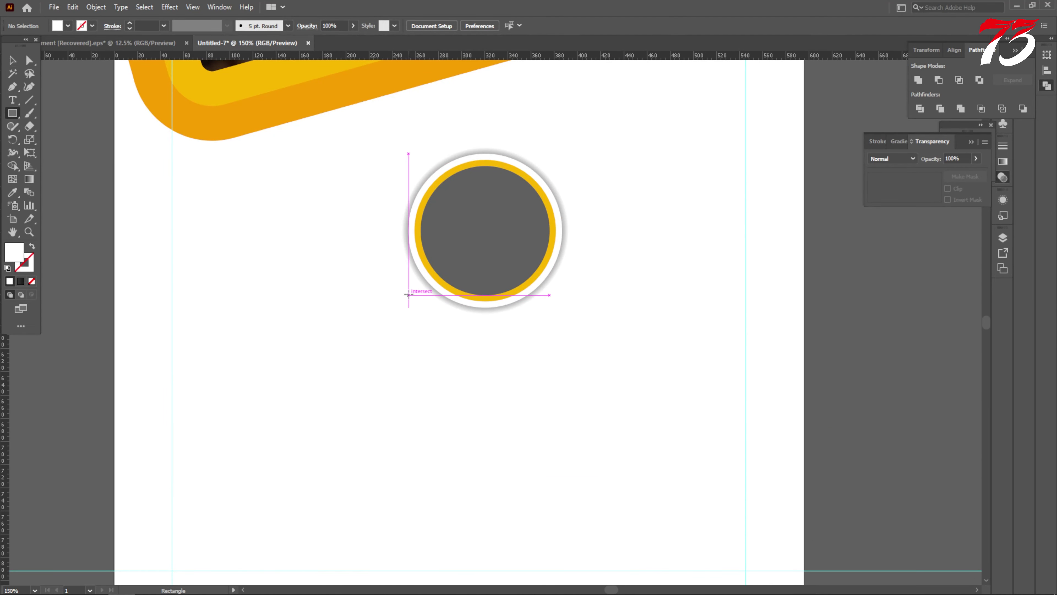
left_click_drag(408, 295, 561, 326)
key("i")
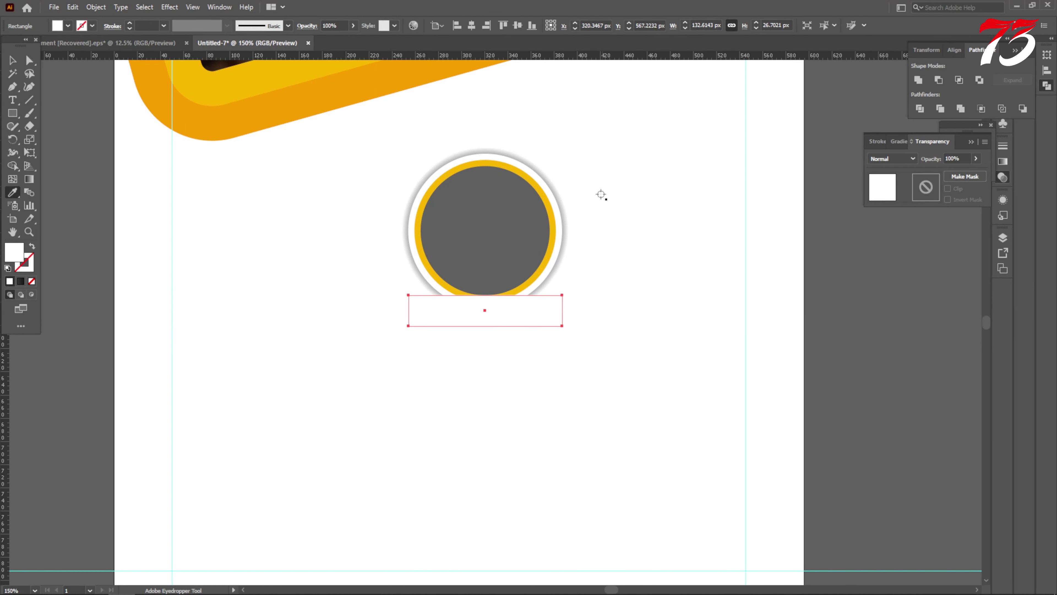
left_click(544, 199)
left_click(12, 61)
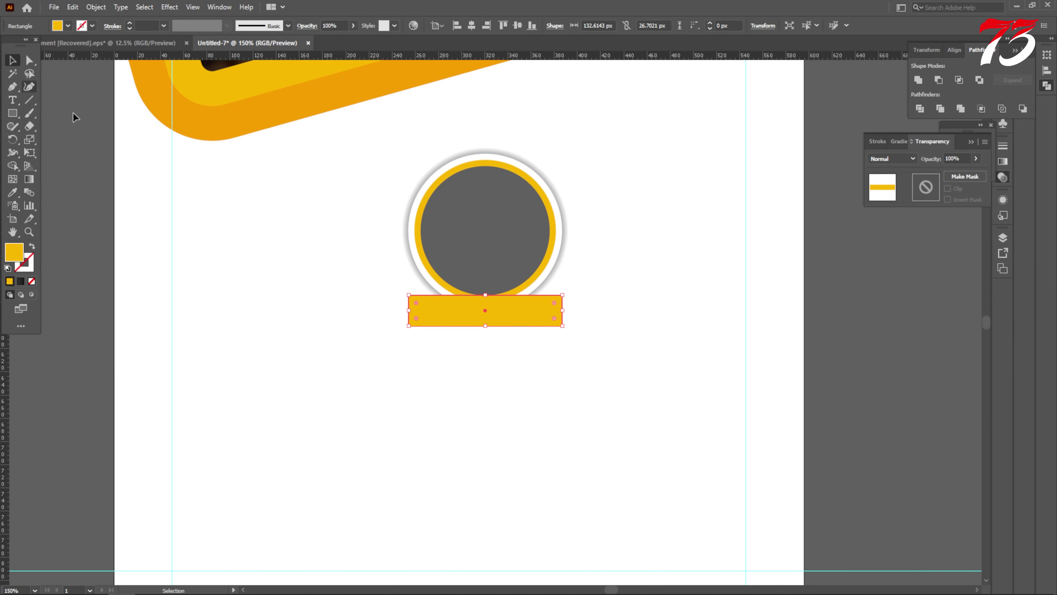
Step: Draw a yellow triangle with the Pen tool from the rectangle's upper-right corner to the badge's edge and send it behind the circles
scroll(291, 255, "down", 1)
left_click(284, 246)
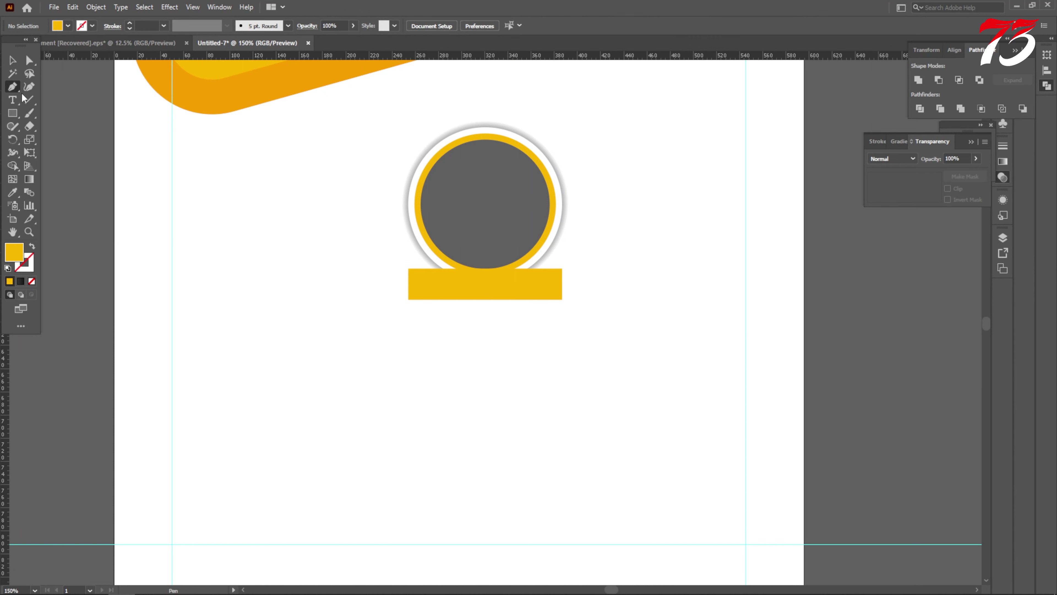
scroll(560, 266, "up", 2, "alt")
left_click(553, 259)
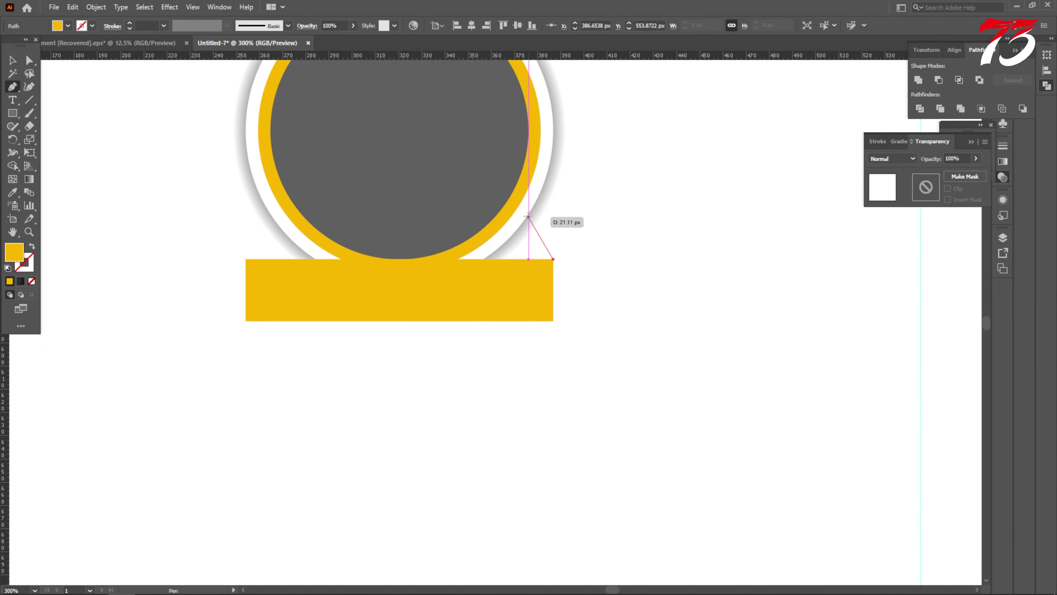
left_click(528, 214)
left_click(433, 276)
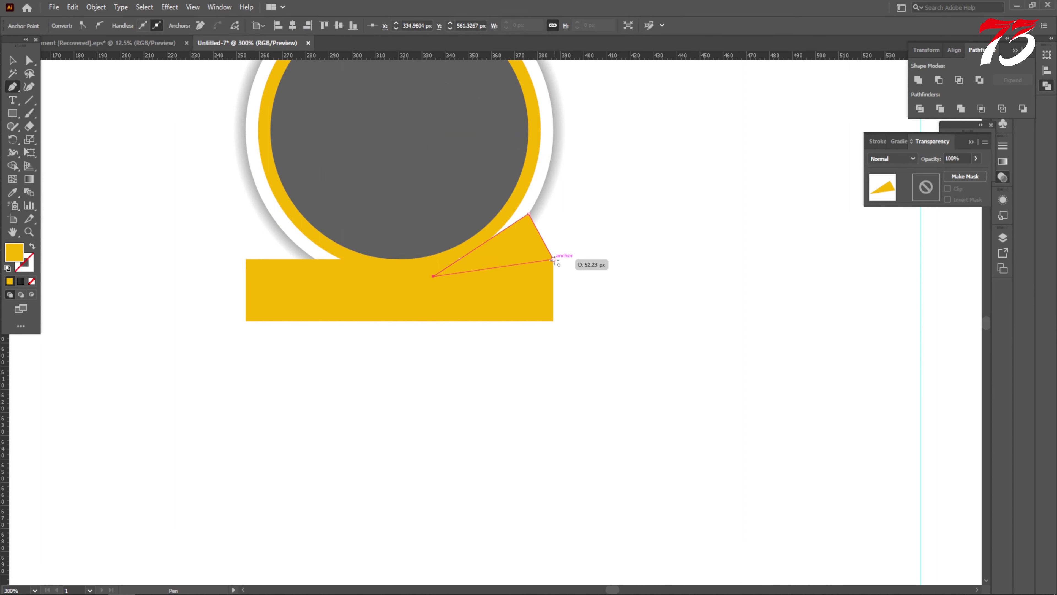
left_click(14, 61)
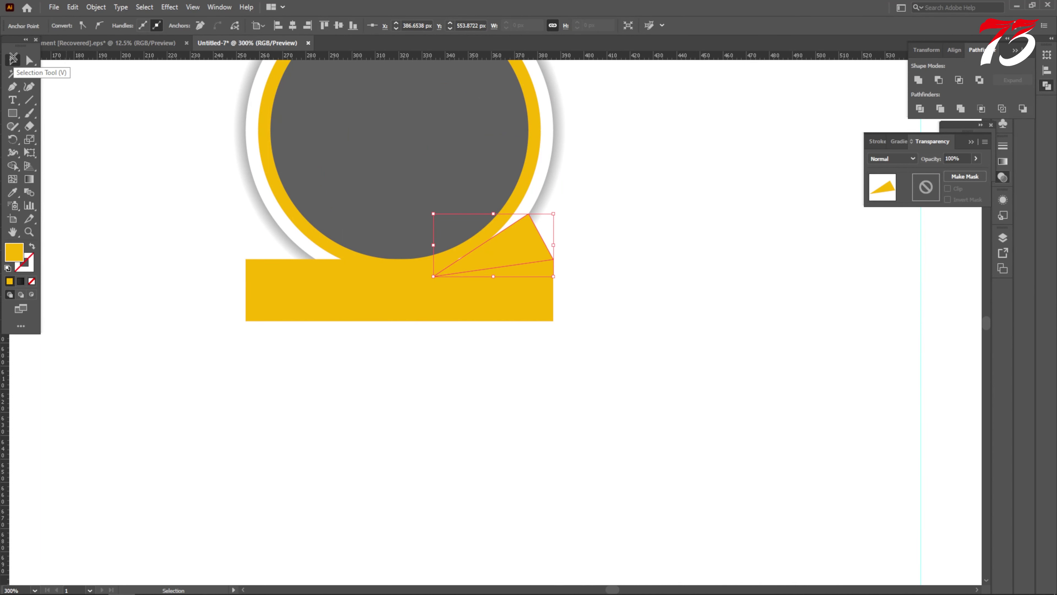
key("ctrl+[")
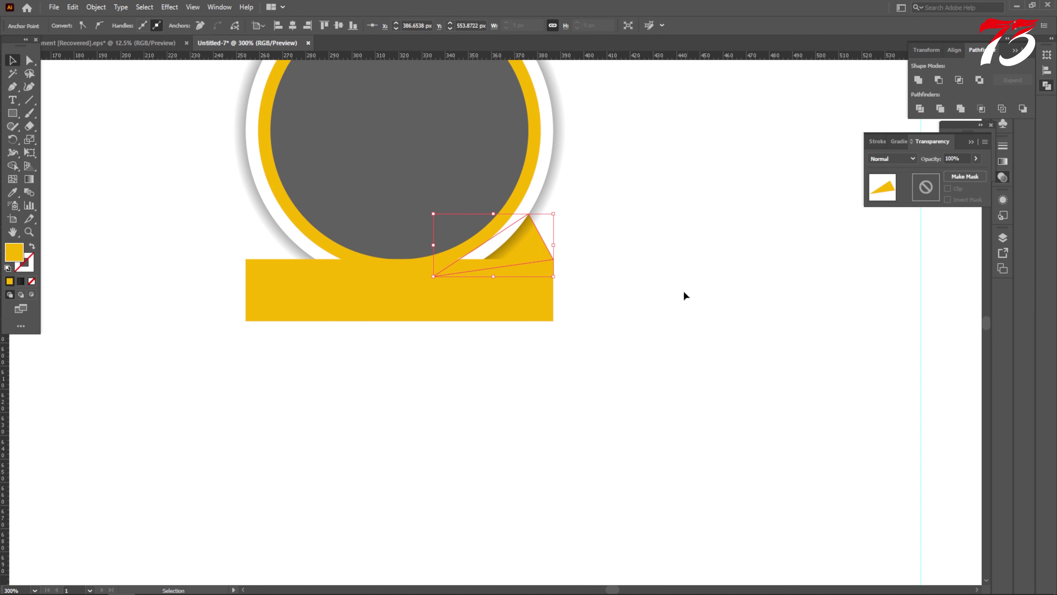
left_click(685, 295)
Step: Make a copy of the yellow triangle beside the badge, reflected across the vertical axis
right_click(538, 248)
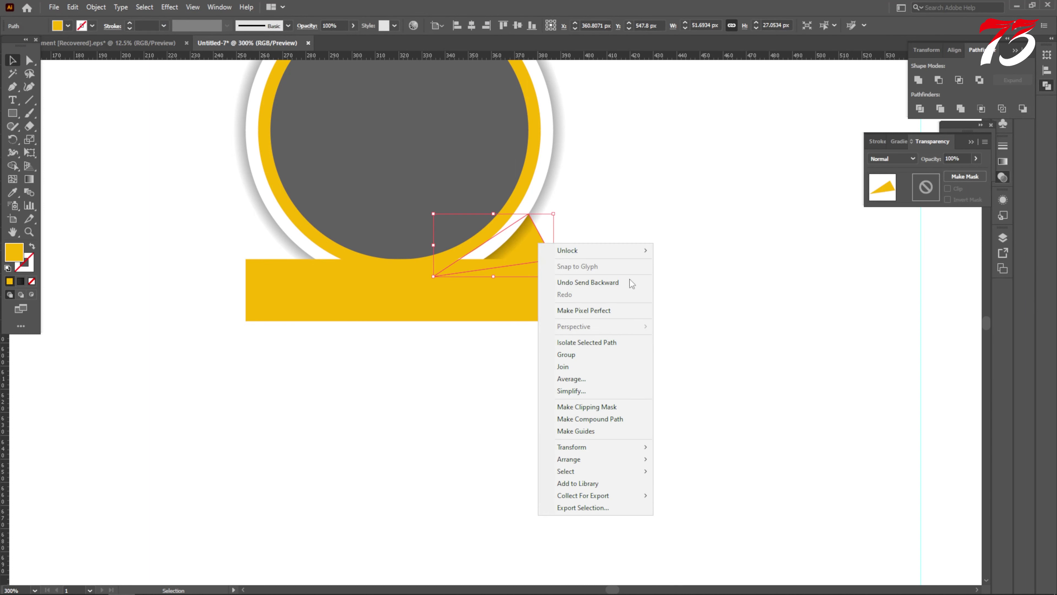
mouse_move(581, 448)
left_click(694, 486)
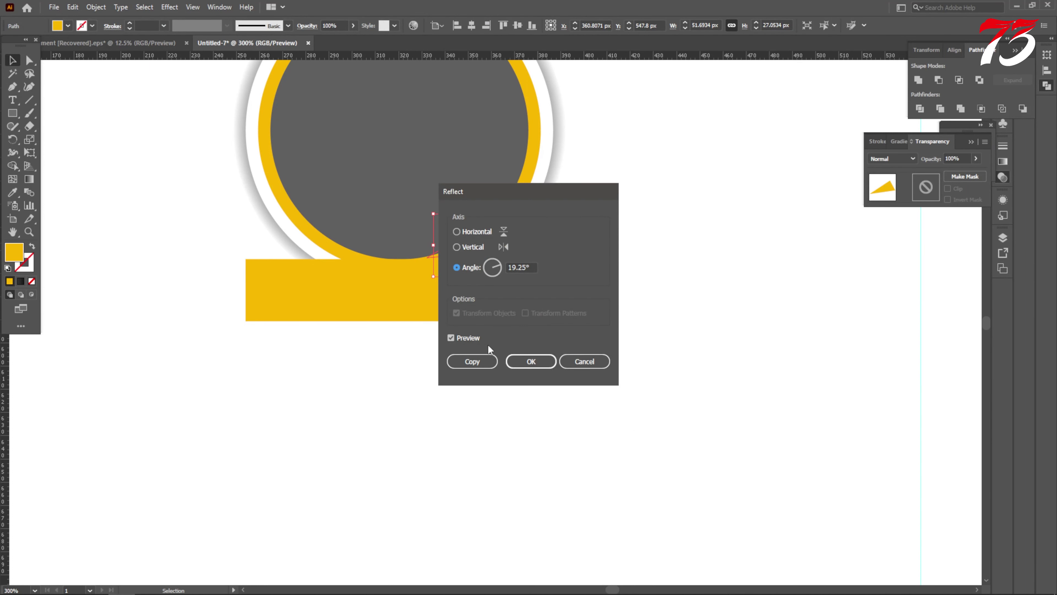
left_click(472, 361)
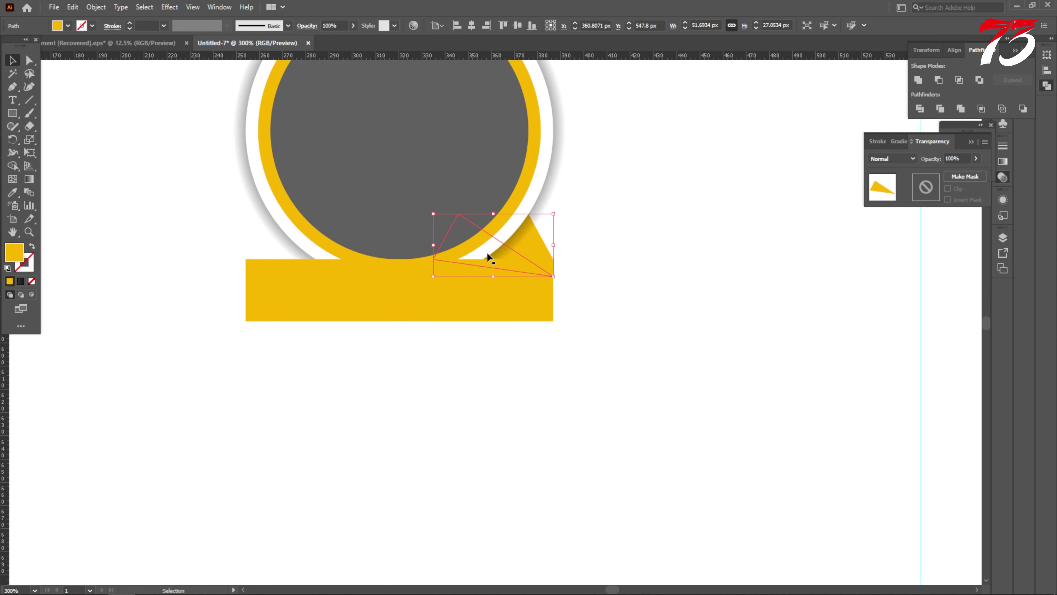
left_click_drag(458, 243, 401, 243)
key("ctrl+z")
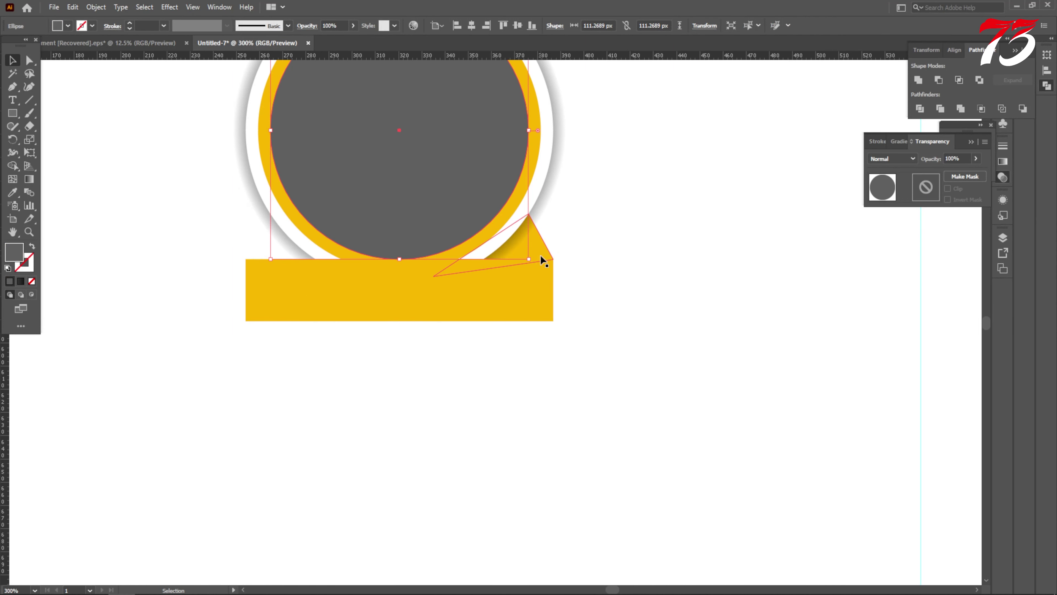
Step: Select the mirrored triangle and move it horizontally until it meets the rectangle's upper-left corner
key("ctrl+a")
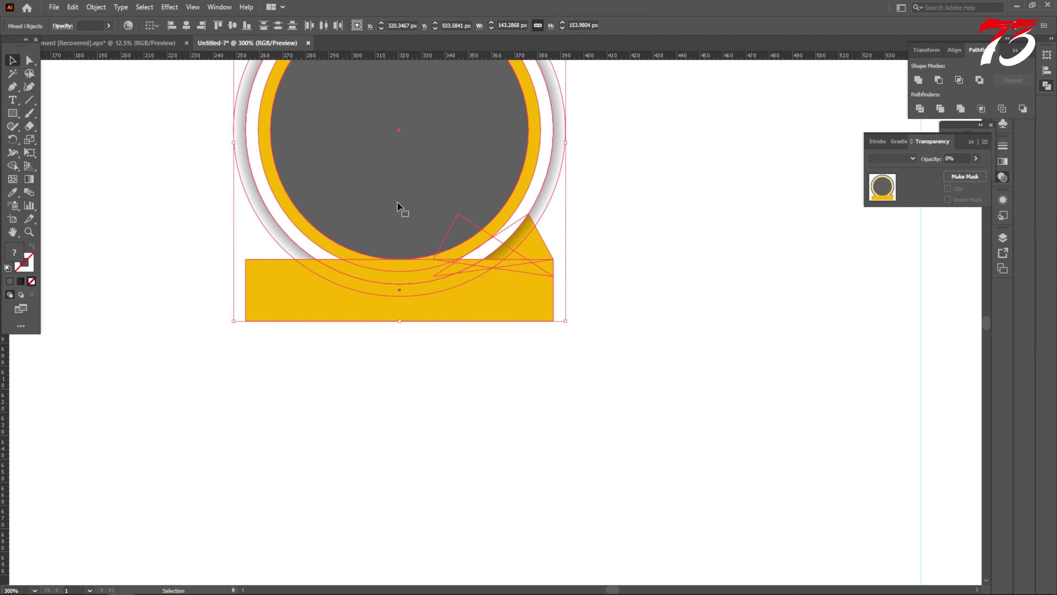
left_click(1003, 237)
left_click(893, 250)
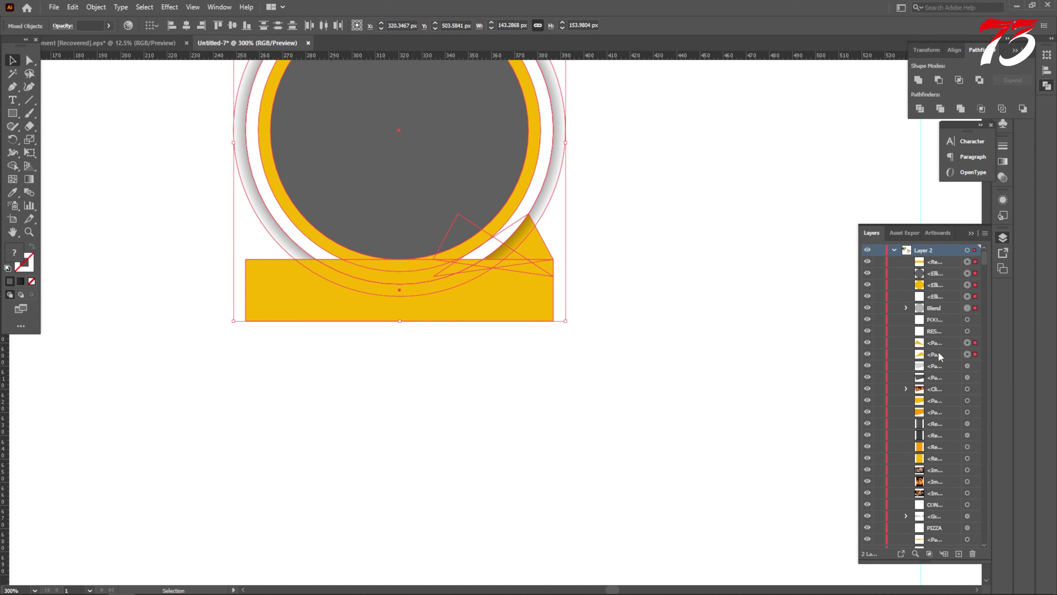
left_click(967, 343)
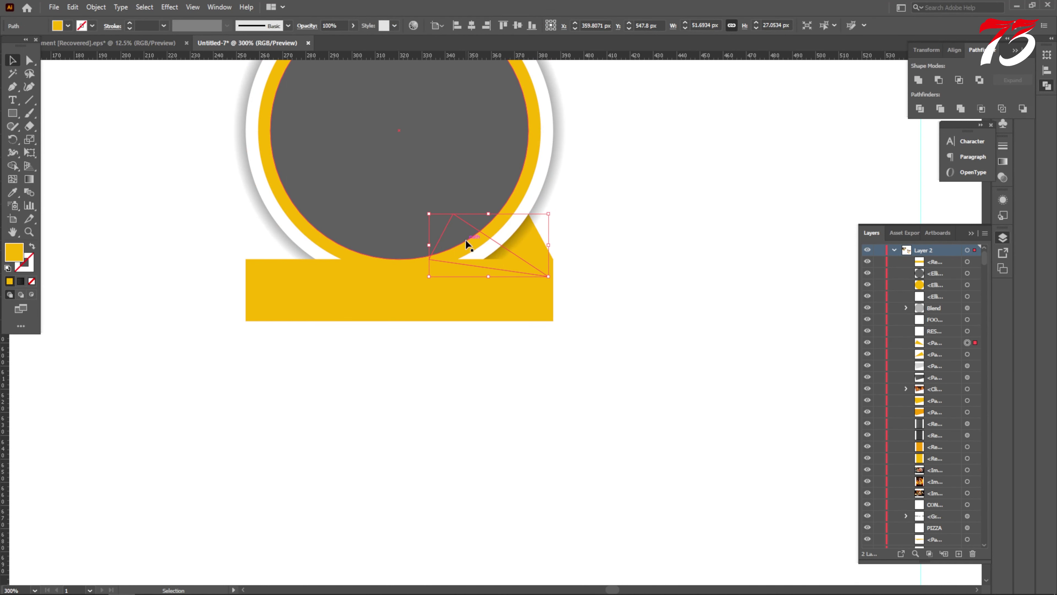
key("Left")
key("Left")
key("Left")
key("Left")
key("Left")
key("Left")
key("Left")
key("Left")
key("Left")
key("Left")
key("Left")
key("Left")
key("Left")
key("Left")
key("Left")
key("Left")
key("Left")
key("Left")
key("Left")
key("Left")
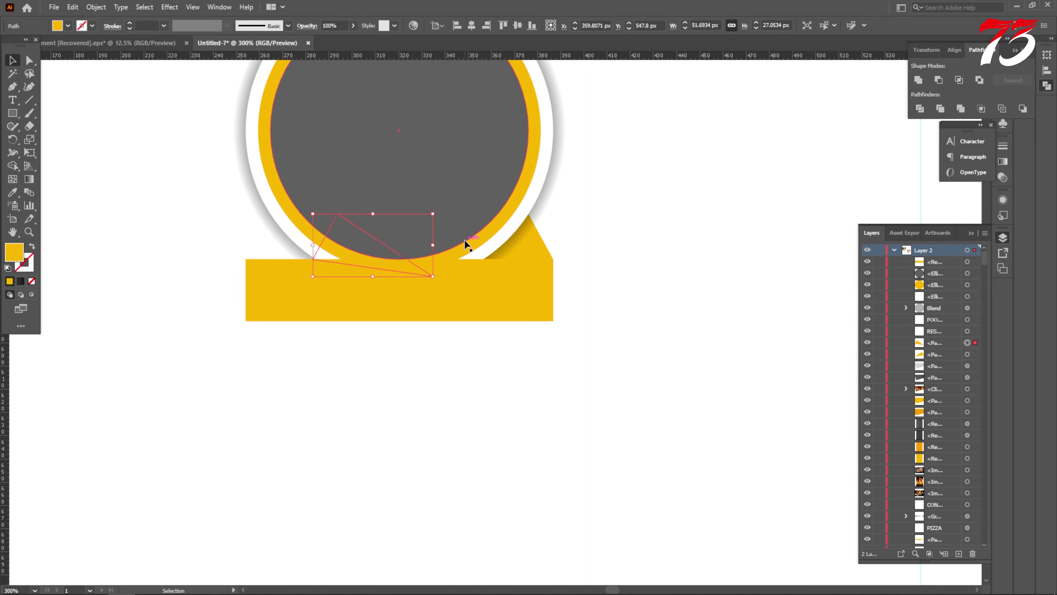
key("Left")
key("Left")
key("Left")
key("Left")
key("Left")
key("Left")
key("Left")
key("Left")
key("Left")
key("Left")
key("Left")
key("Left")
key("Left")
key("Left")
key("Left")
key("Left")
key("Left")
key("Left")
key("Left")
key("Left")
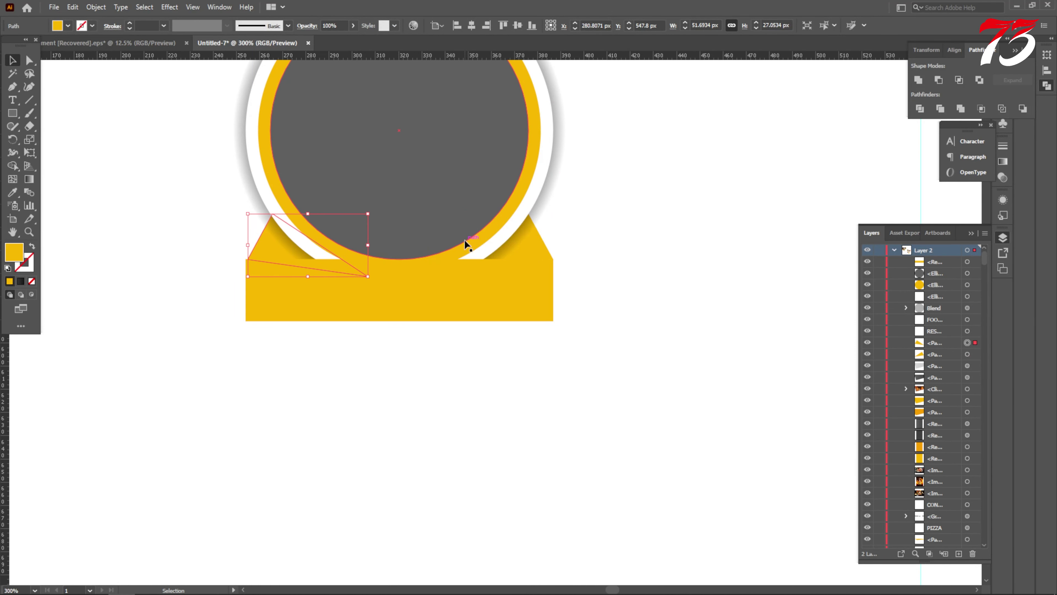
scroll(246, 255, "up", 6)
left_click_drag(340, 270, 325, 269)
scroll(398, 275, "down", 7)
left_click(556, 368)
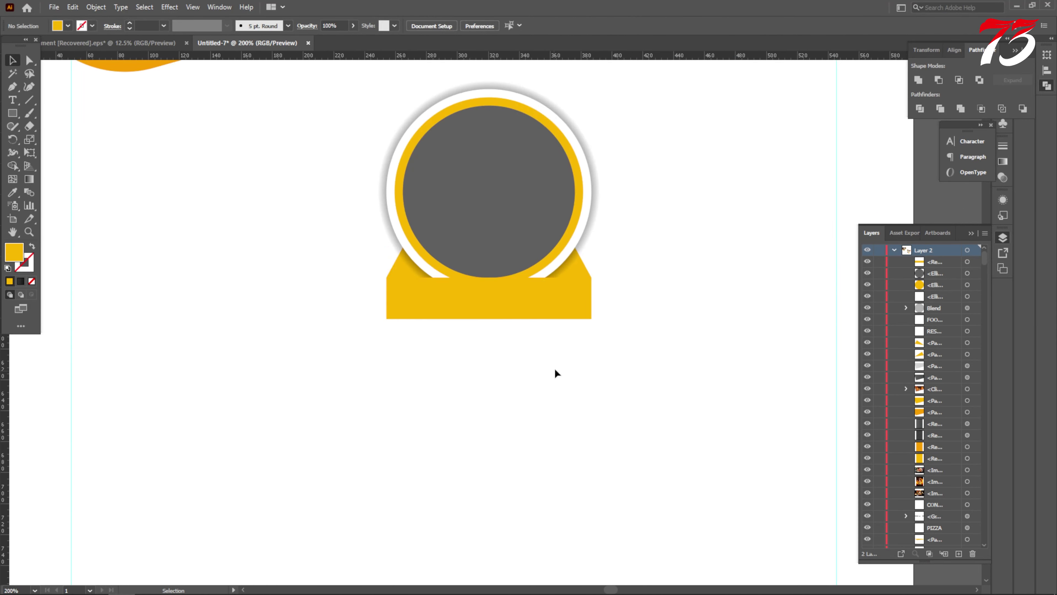
Step: Add the text "FOOD NAME HERE" and place it on the badge's yellow rectangle
scroll(556, 368, "down", 2)
scroll(610, 359, "down", 2)
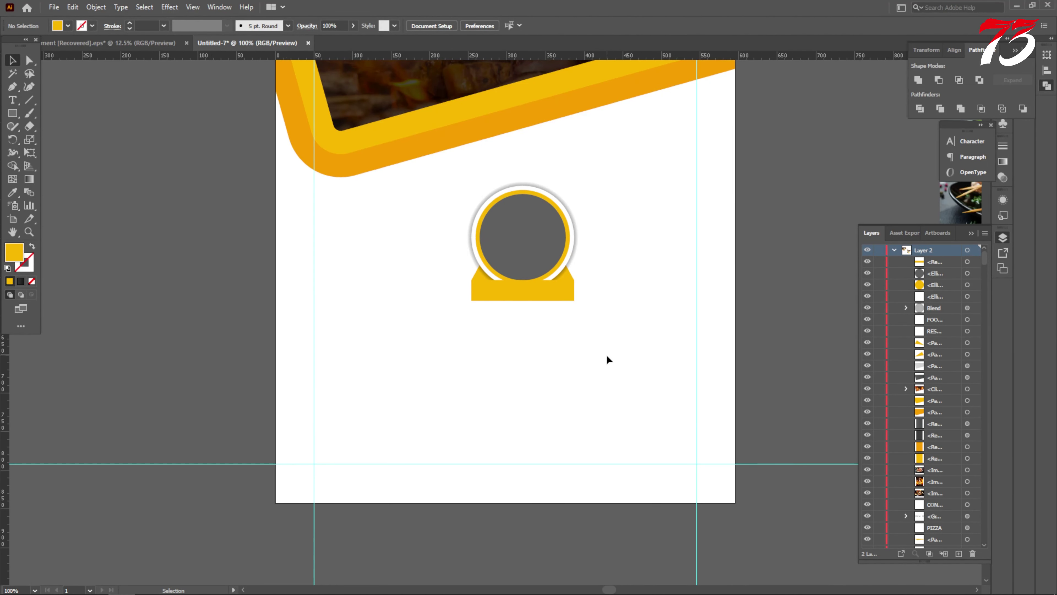
left_click(12, 100)
scroll(536, 307, "up", 2)
left_click(527, 351)
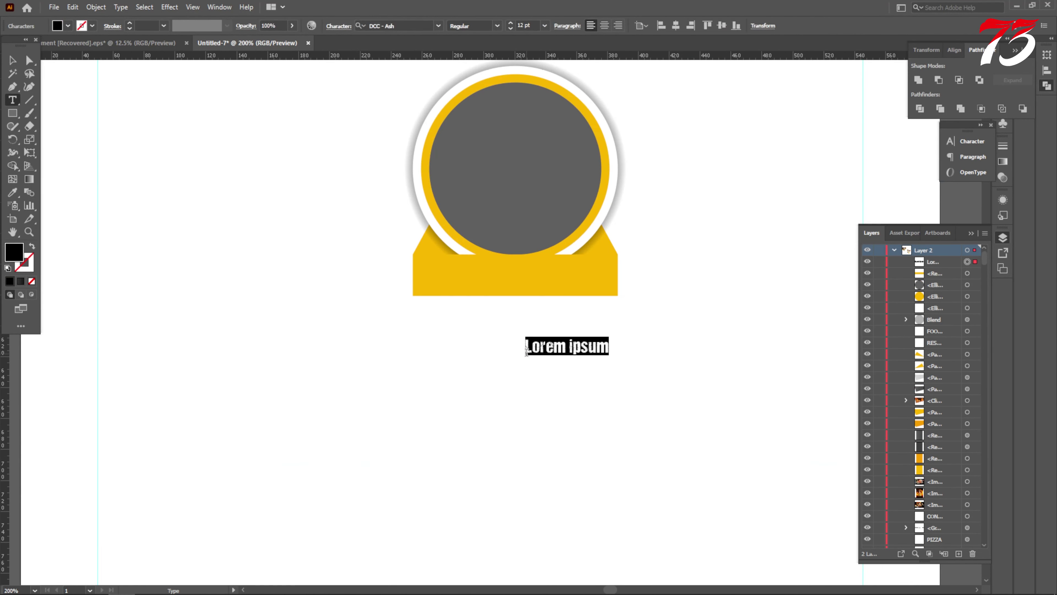
type("FOOD NAME HERE")
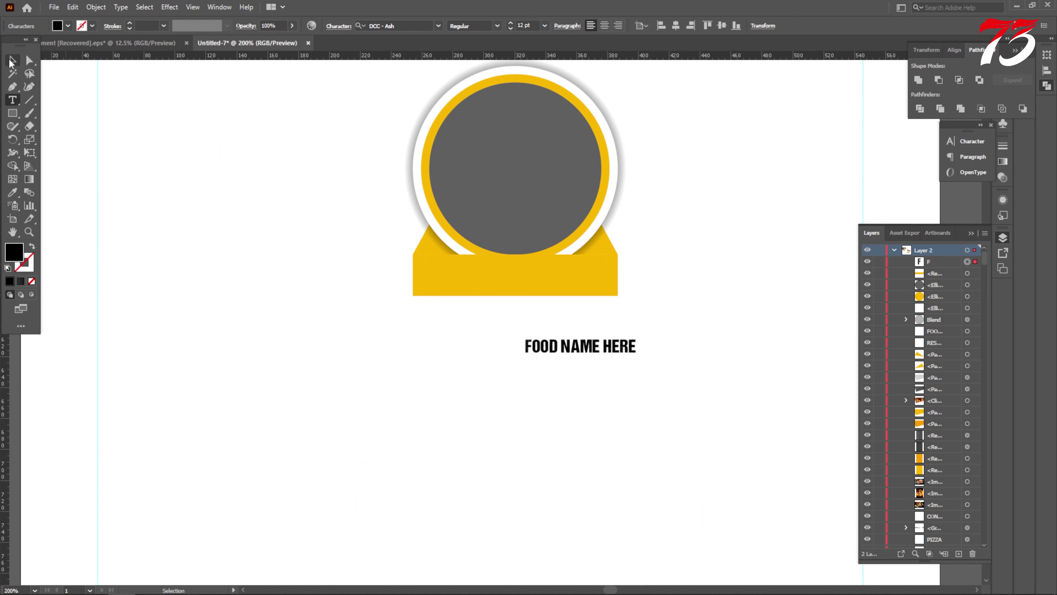
left_click(11, 62)
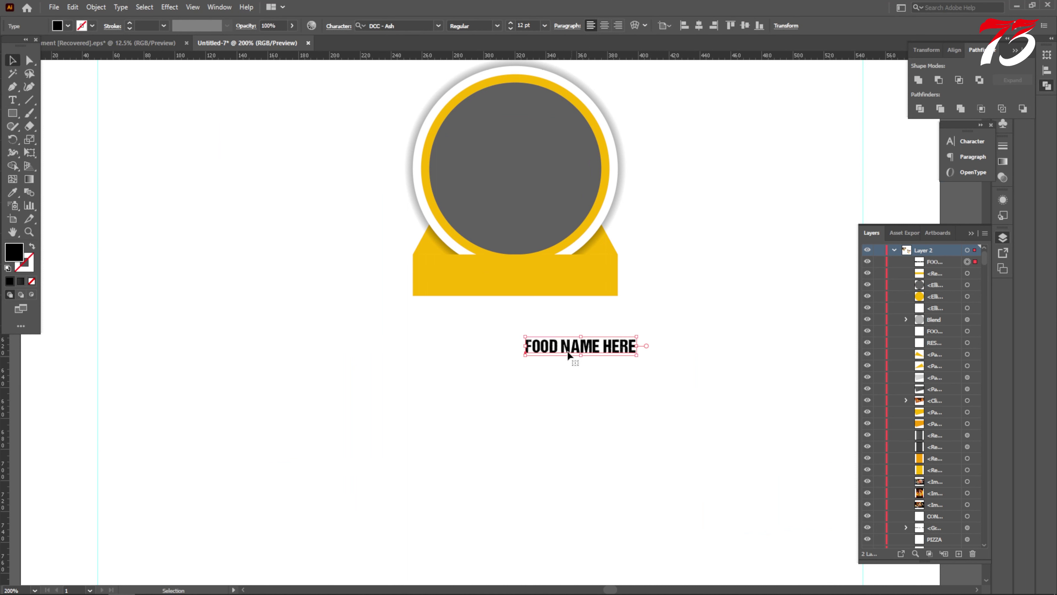
left_click_drag(566, 350, 511, 284)
Step: Color the label text white by sampling the white background with the Eyedropper
left_click(12, 194)
scroll(506, 286, "up", 4)
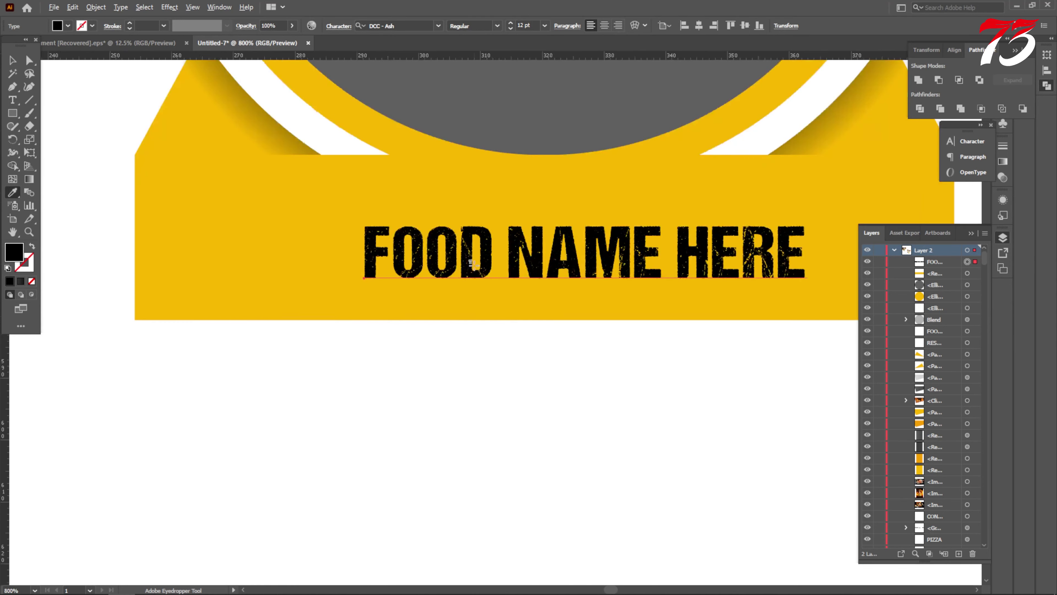
scroll(503, 292, "down", 2)
left_click(169, 245)
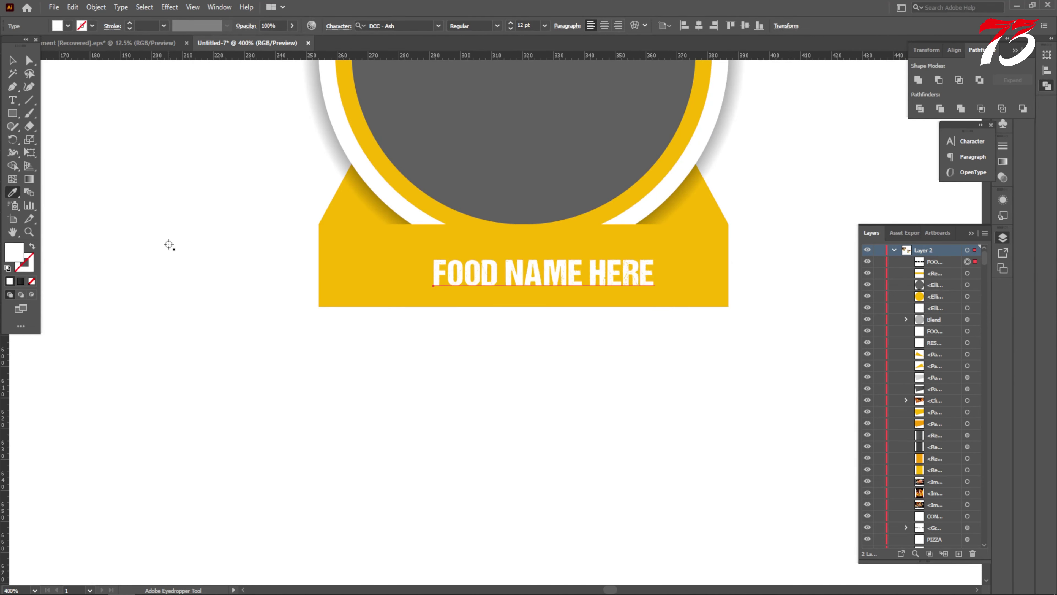
left_click(13, 72)
left_click(11, 60)
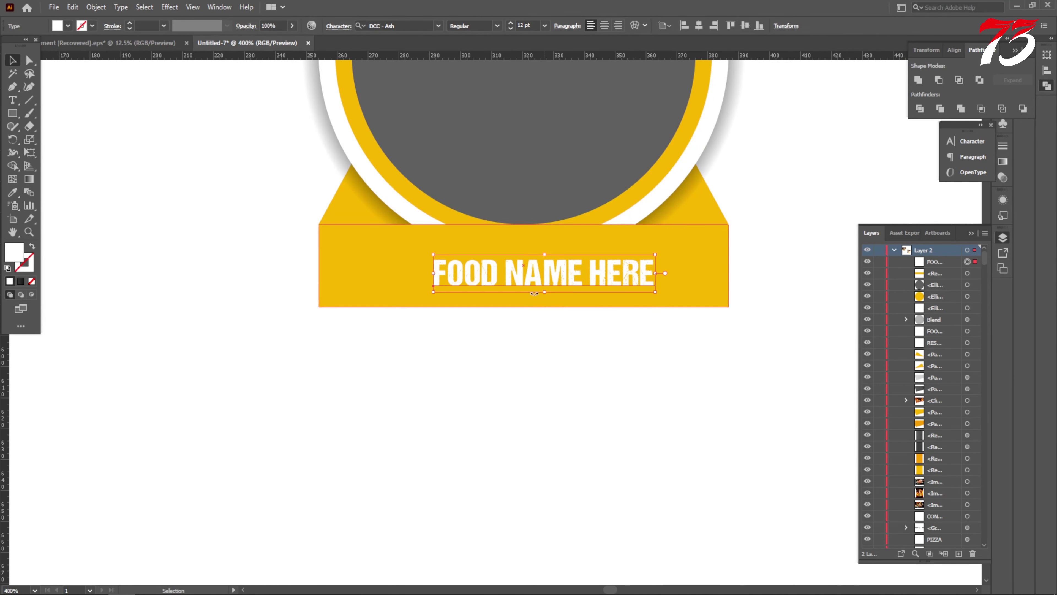
Step: Enlarge the label text to about 18.87 pt and center it within the yellow rectangle
left_click_drag(483, 271, 395, 268)
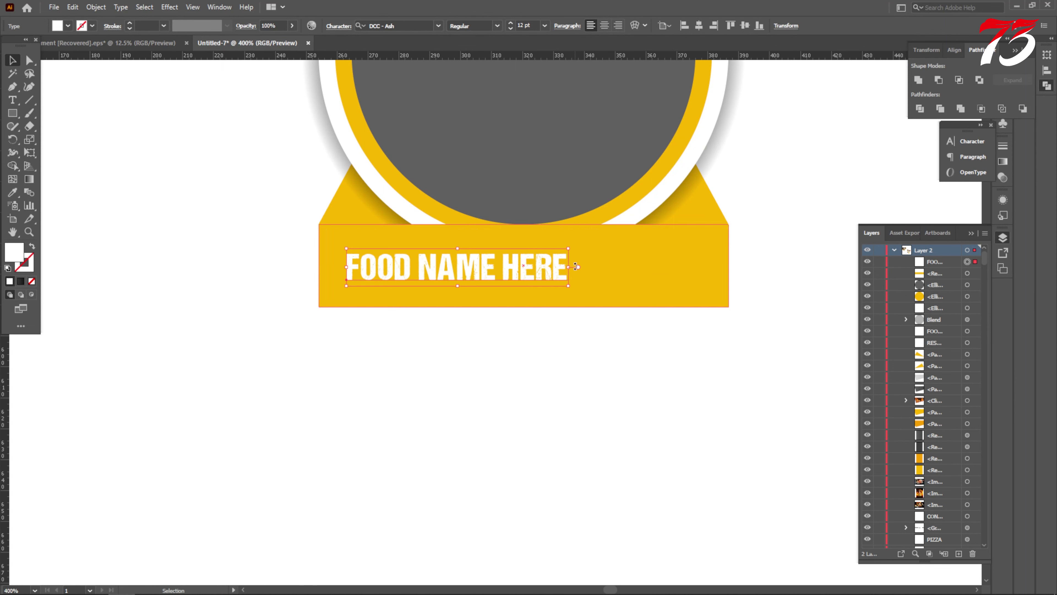
left_click_drag(570, 284, 603, 270)
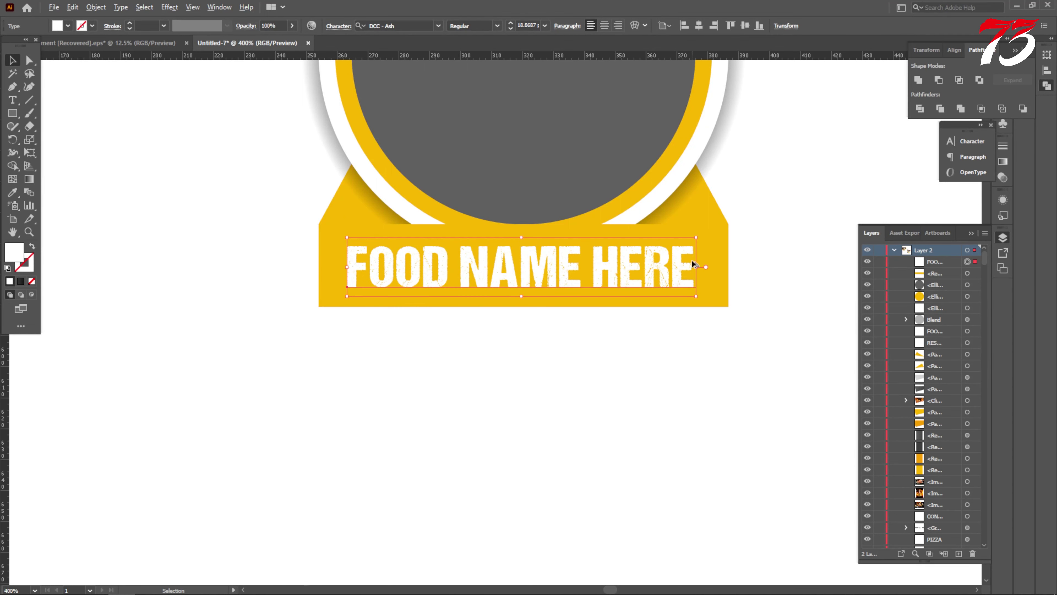
scroll(686, 267, "up", 1)
scroll(671, 267, "down", 2)
scroll(485, 279, "up", 3)
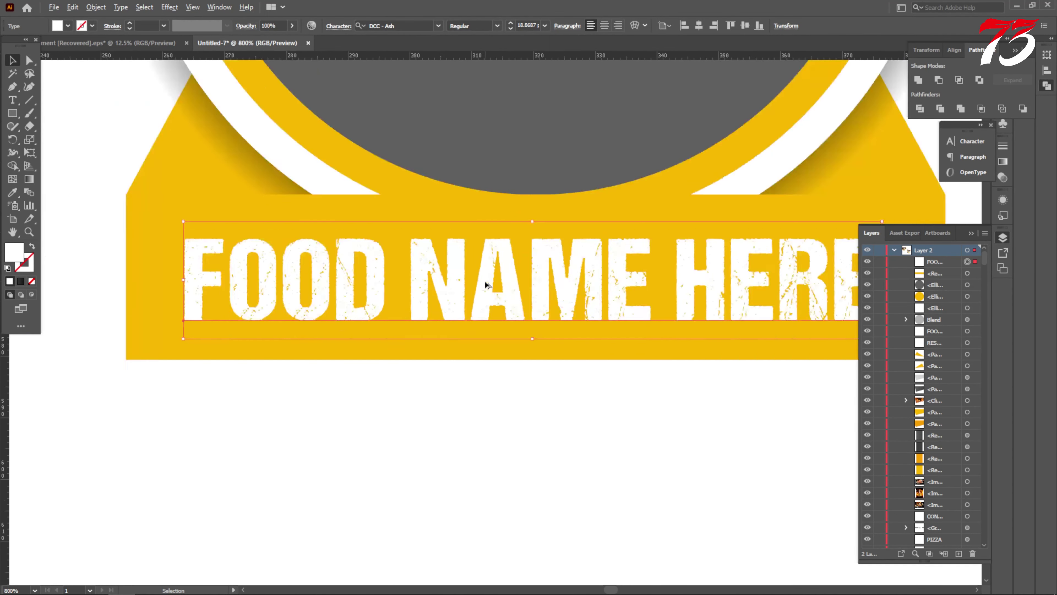
scroll(486, 276, "down", 3)
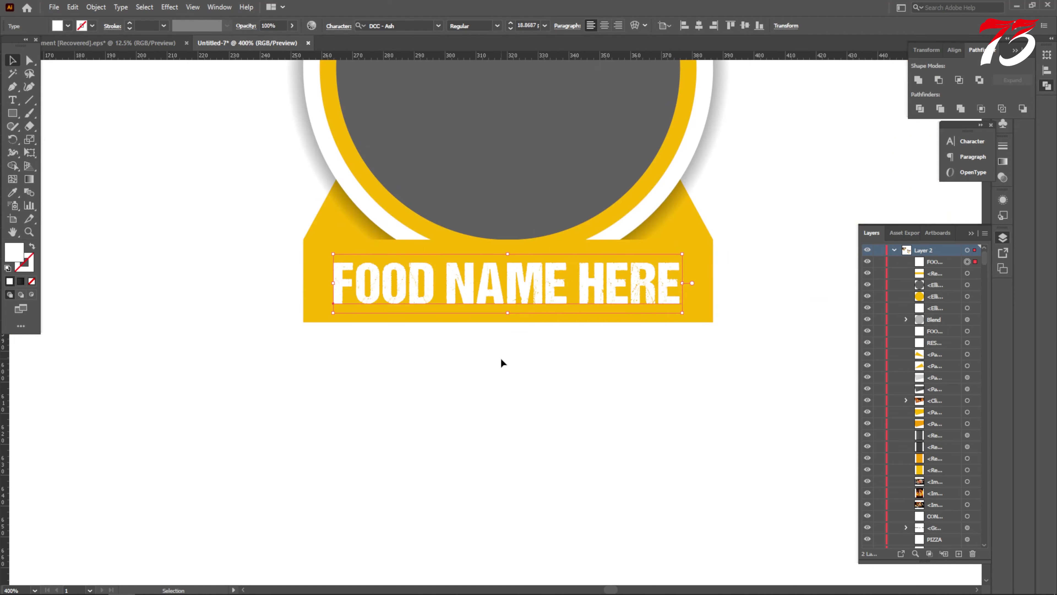
scroll(336, 269, "up", 2)
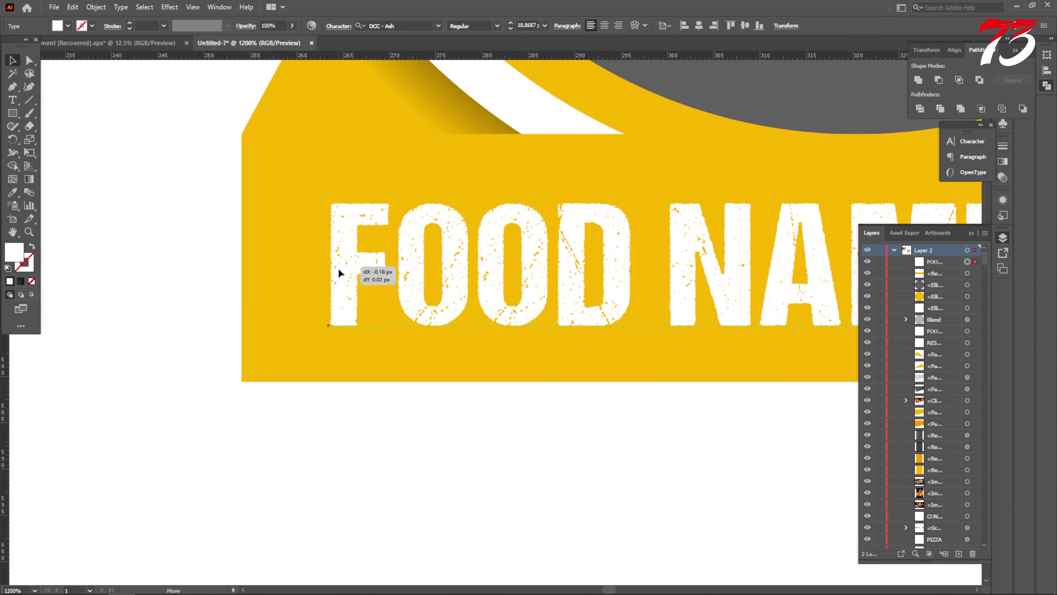
scroll(432, 292, "down", 4)
Step: Select all the badge's circles, yellow shapes and label text and group them
left_click(553, 374)
scroll(554, 373, "down", 3)
left_click_drag(632, 383, 470, 240)
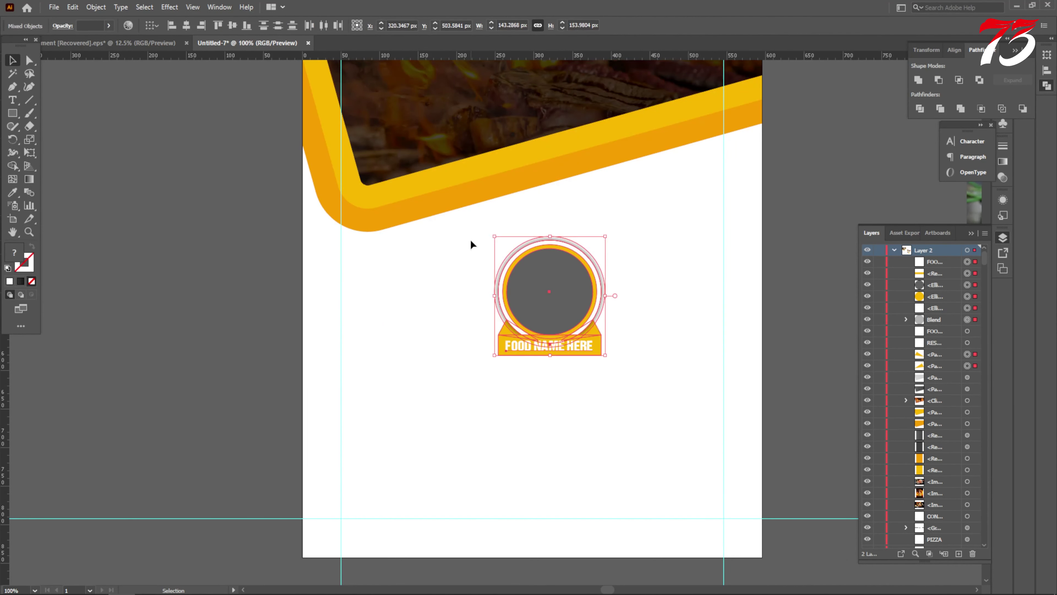
key("ctrl+g")
left_click(589, 376)
Step: Move the badge group onto the slanted yellow band and align its outer edge with the right margin guide
scroll(582, 385, "up", 3)
key("v")
left_click_drag(559, 362, 682, 190)
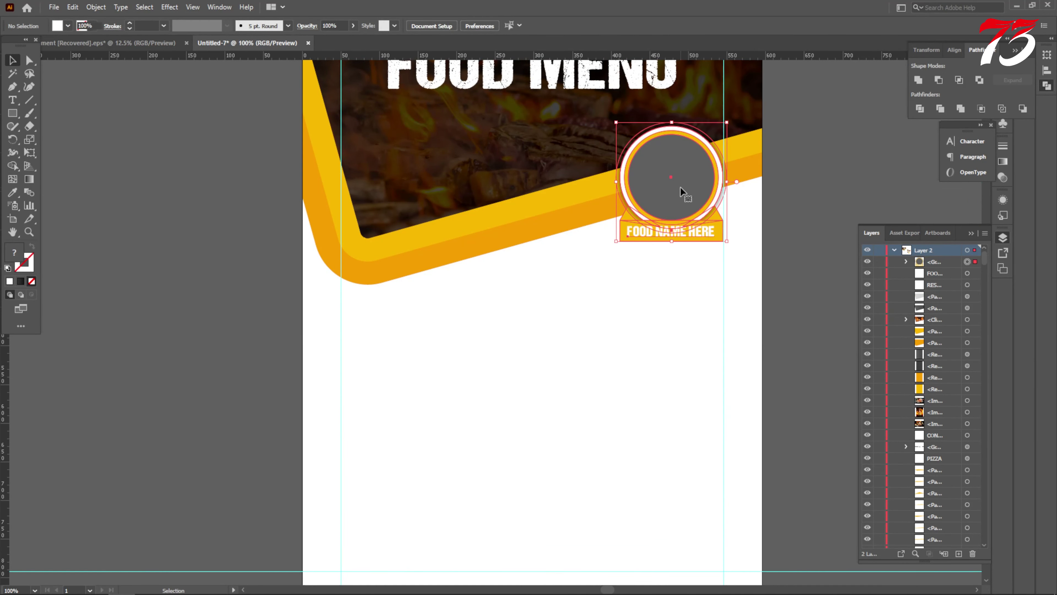
left_click(797, 226)
scroll(729, 208, "up", 5)
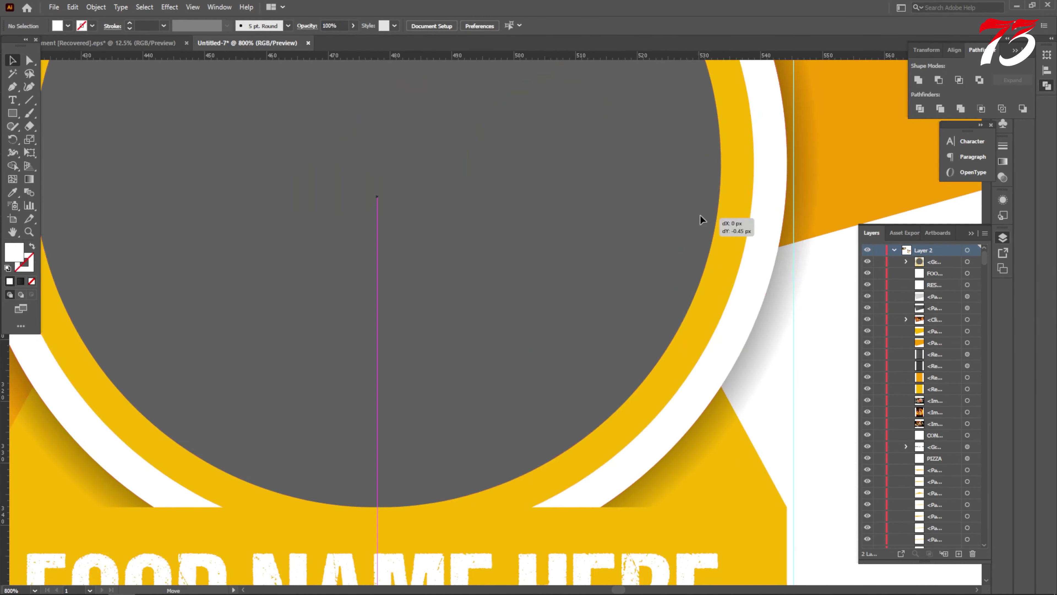
left_click_drag(700, 214, 677, 224)
key("ctrl+1")
left_click(698, 291)
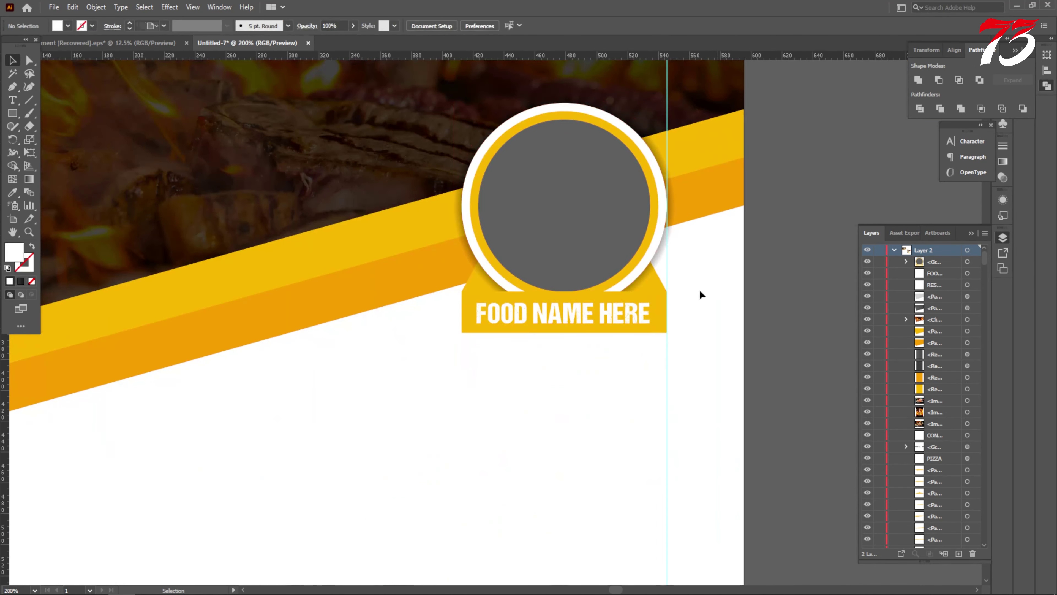
Step: Place two copies of the badge down the slanted band to the left guide and distribute all three evenly horizontally
left_click_drag(599, 254, 339, 321)
left_click(461, 412)
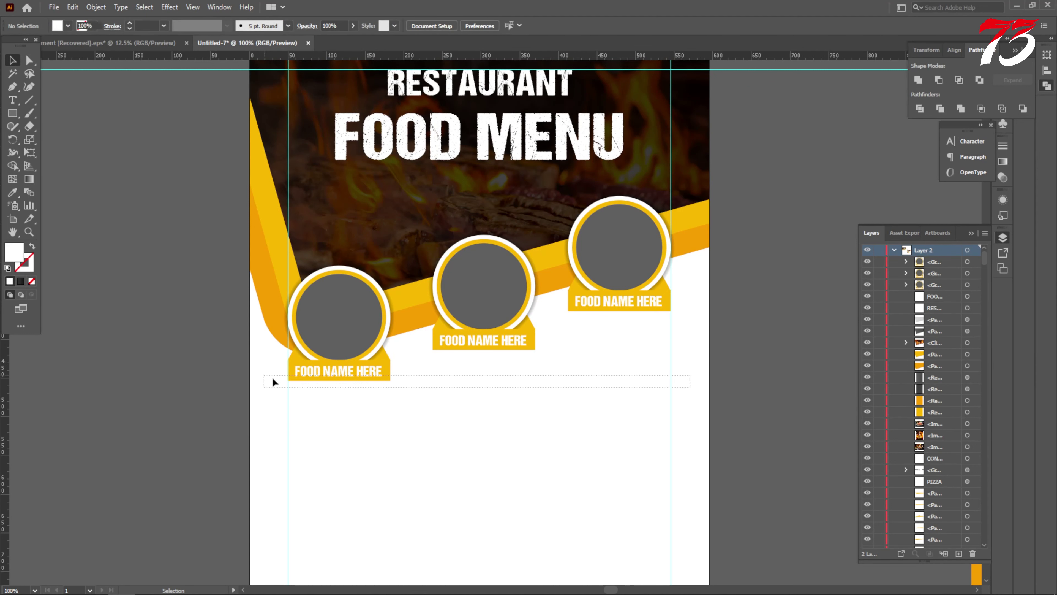
left_click_drag(274, 382, 590, 215)
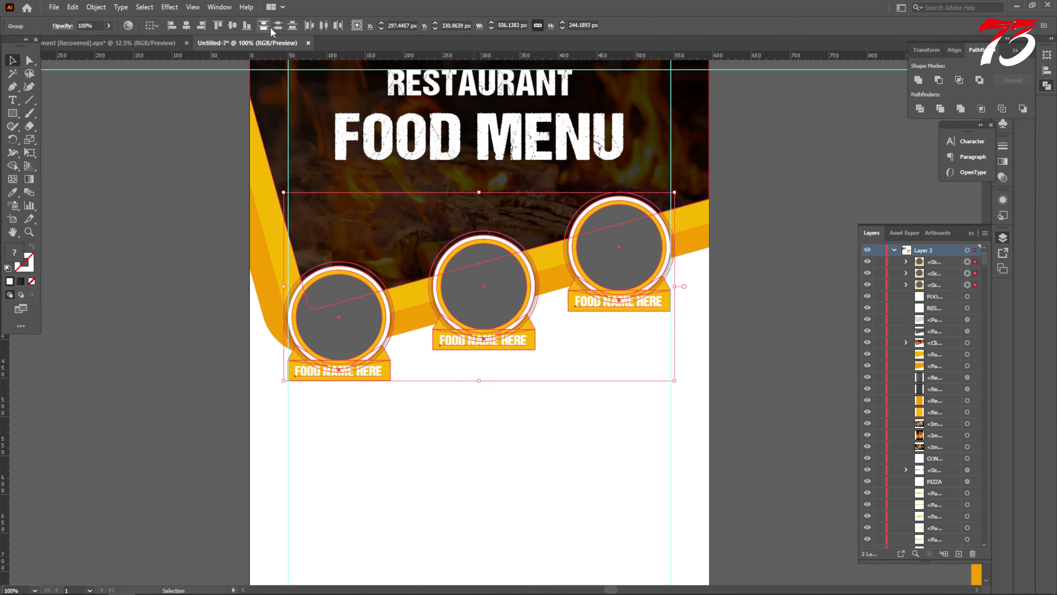
left_click(323, 26)
left_click(591, 438)
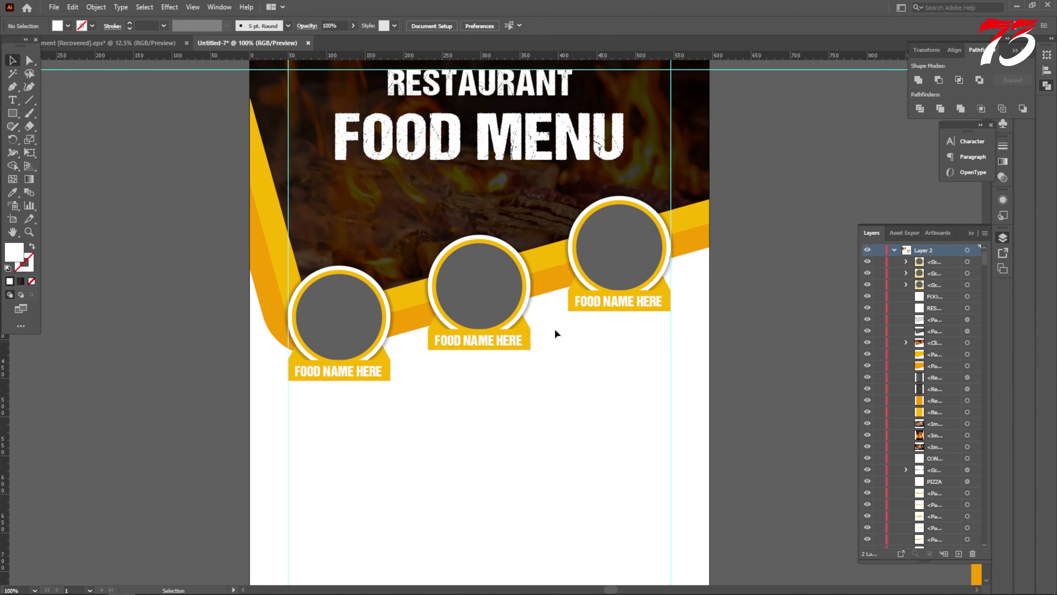
Step: Select the three food photos beside the artboard and bring them to the front
scroll(544, 315, "down", 3)
scroll(541, 315, "down", 3)
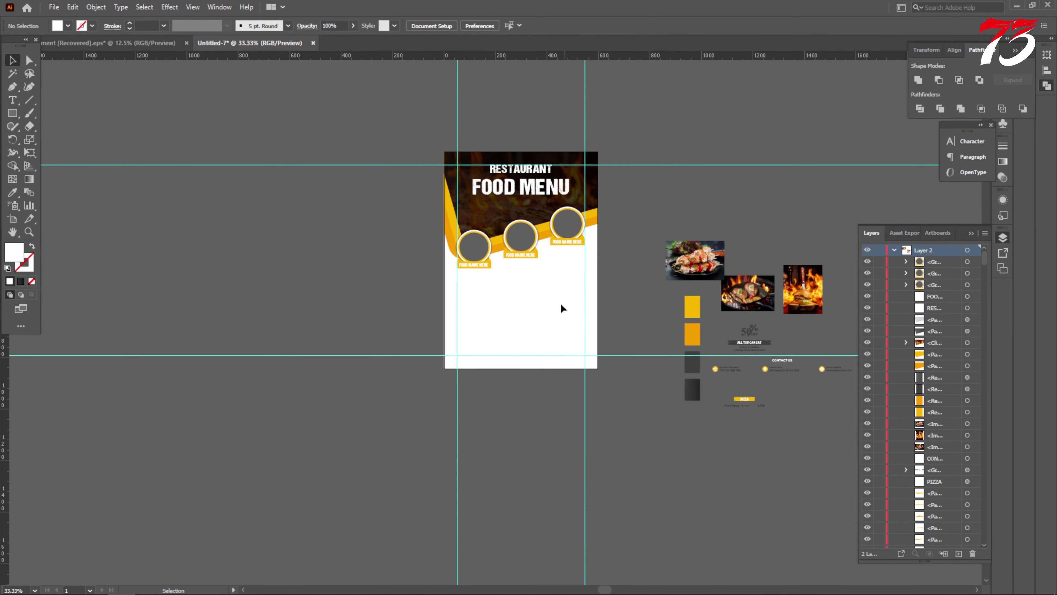
right_click(811, 279)
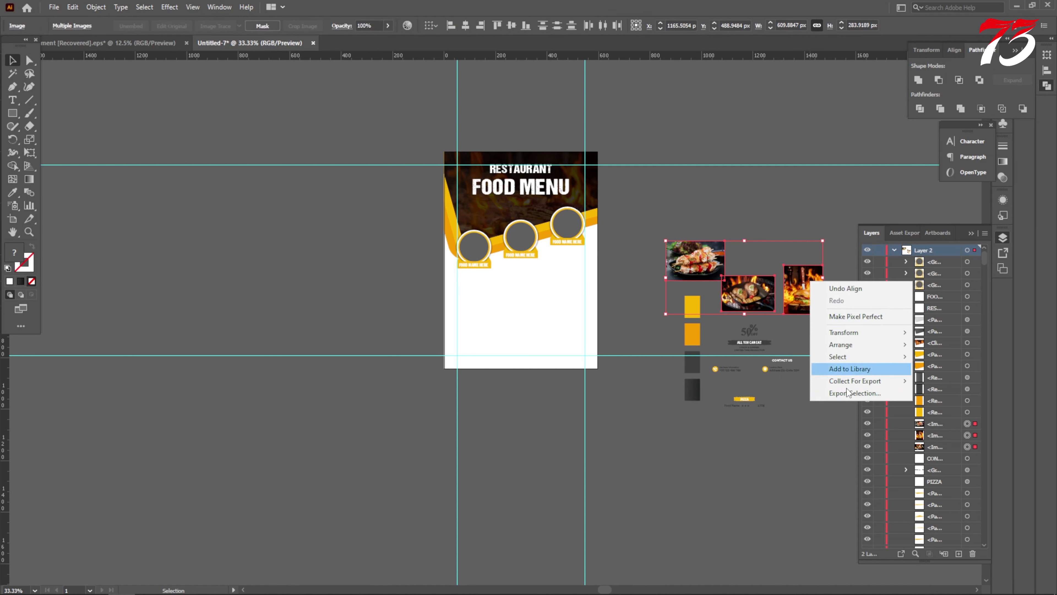
mouse_move(844, 350)
left_click(934, 344)
left_click(635, 245)
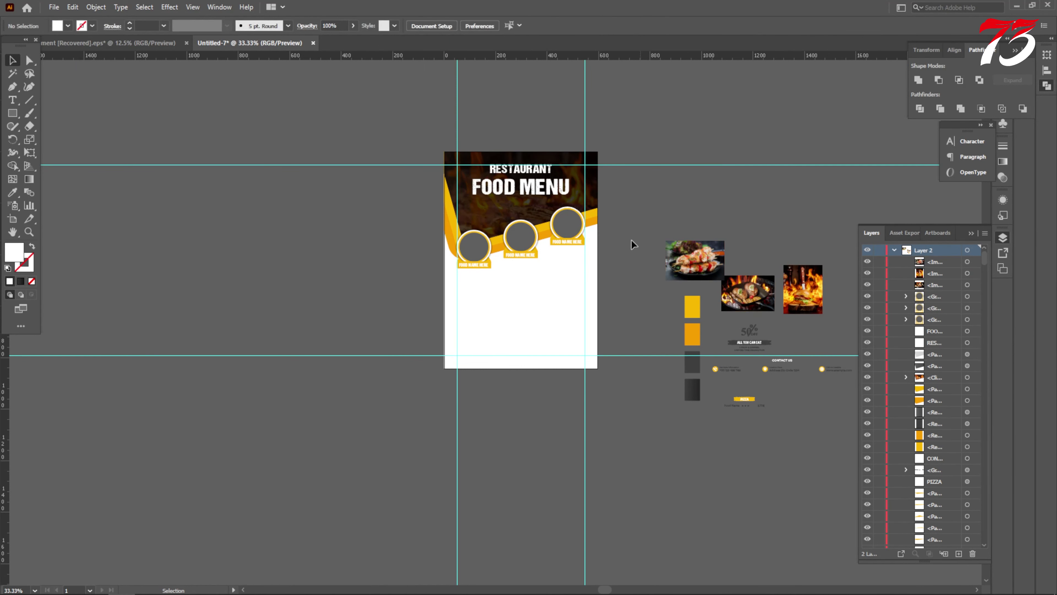
Step: Move the flaming burger photo over the rightmost badge and place it directly beneath the gray circle inside that badge's group
left_click(571, 230)
left_click(906, 320)
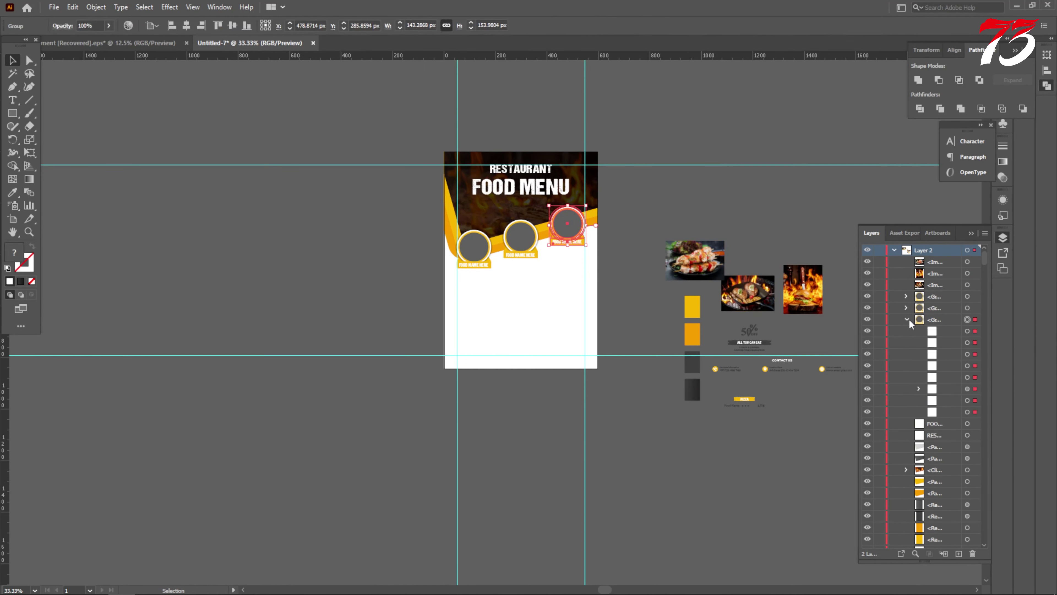
left_click(770, 424)
left_click_drag(802, 300, 565, 234)
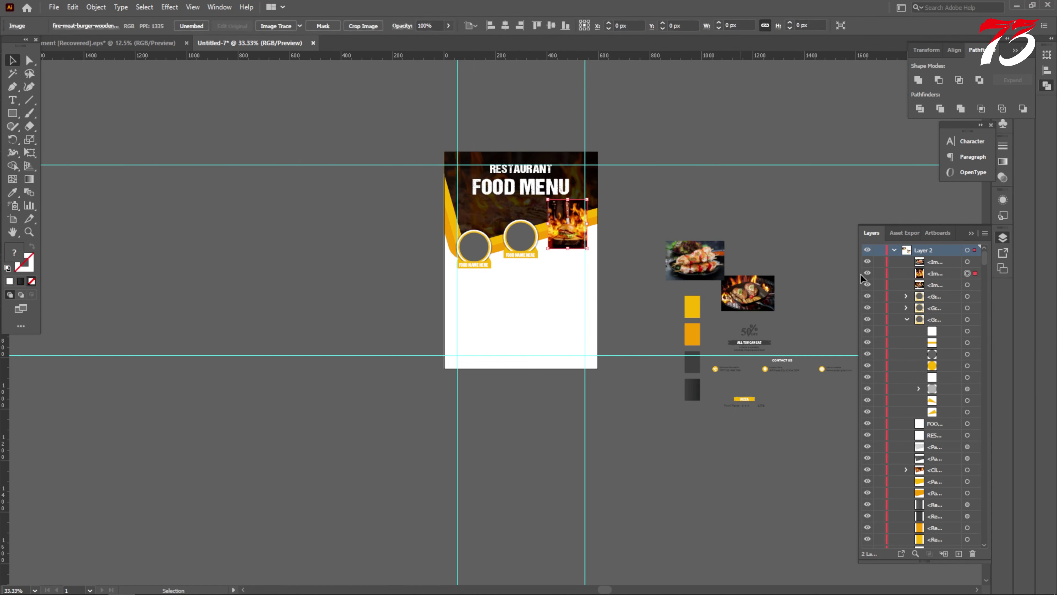
left_click_drag(941, 275, 963, 352)
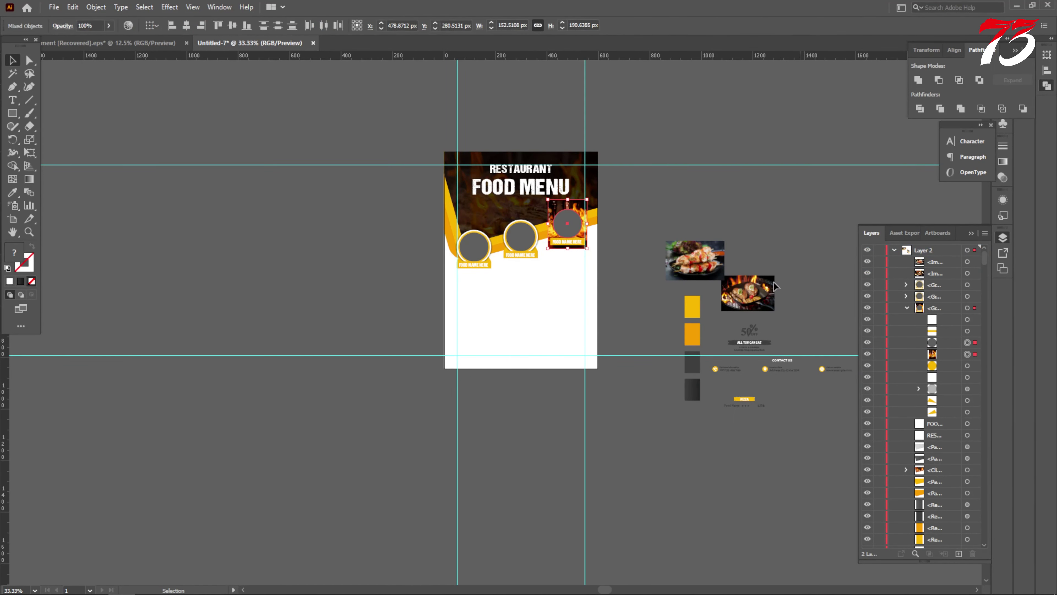
Step: Clip the burger photo to the gray circle in the rightmost badge and scale the photo down inside the mask
key("ctrl+1")
right_click(561, 205)
left_click(610, 303)
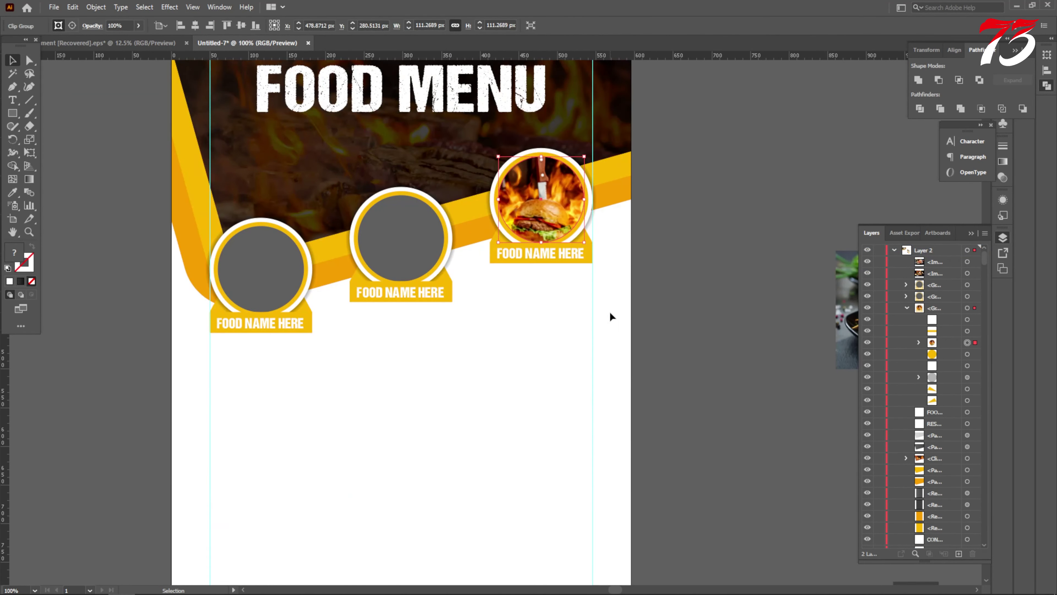
left_click(704, 386)
left_click(918, 342)
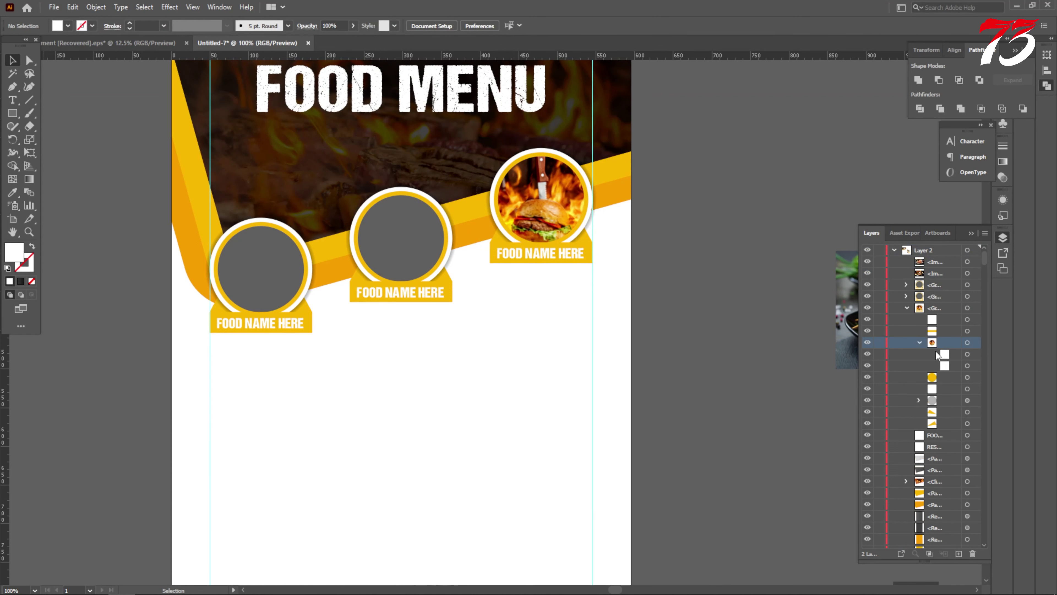
left_click(967, 366)
left_click_drag(544, 275, 547, 260)
left_click(636, 309)
Step: Move the chicken skewer photo over the middle badge and place it directly beneath the gray circle inside that badge's group
key("ctrl+minus")
left_click_drag(749, 286, 373, 360)
left_click(907, 308)
left_click(906, 295)
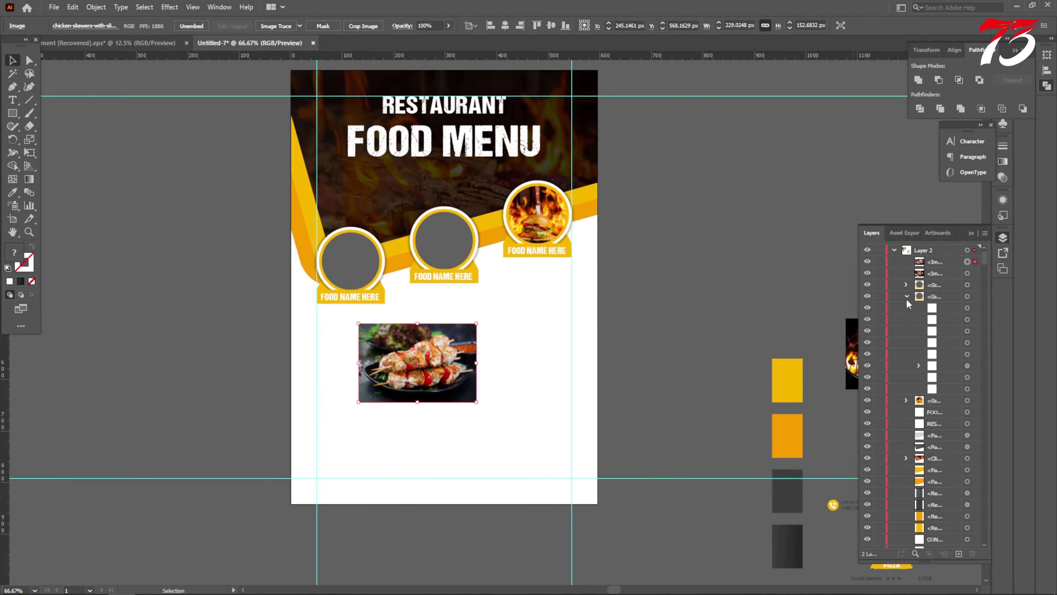
left_click(592, 399)
left_click(442, 256)
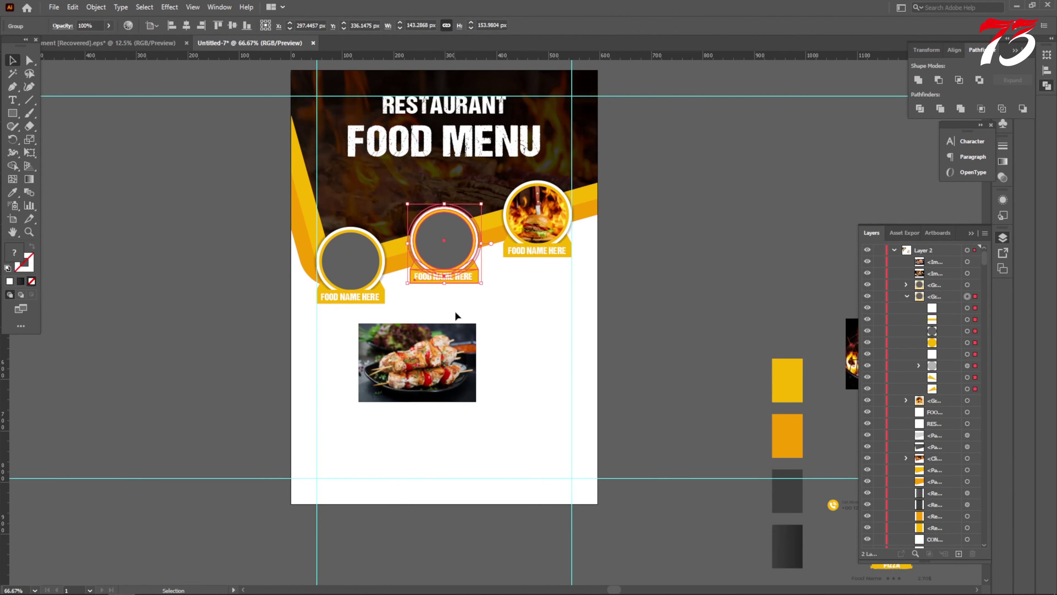
left_click(457, 316)
left_click_drag(458, 329, 477, 211)
left_click_drag(943, 267, 960, 338)
Step: Clip the chicken skewer photo to the gray circle of the middle badge
left_click(450, 235, "shift")
right_click(450, 235)
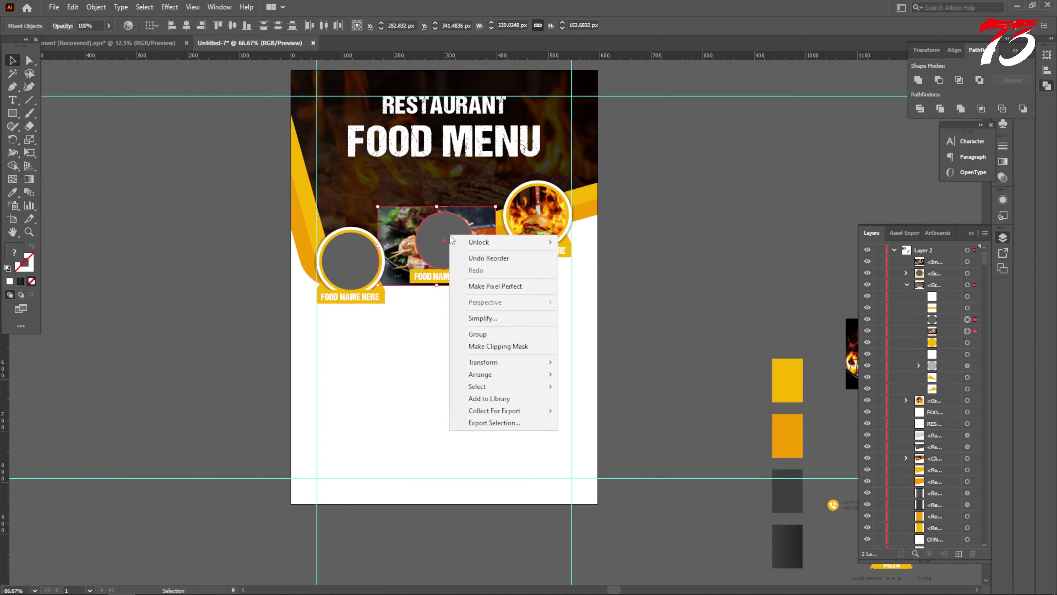
left_click(499, 349)
Step: Scale the masked skewer photo down to about 188 px wide and shift it so the skewers fill the circle
left_click(919, 319)
left_click(968, 343)
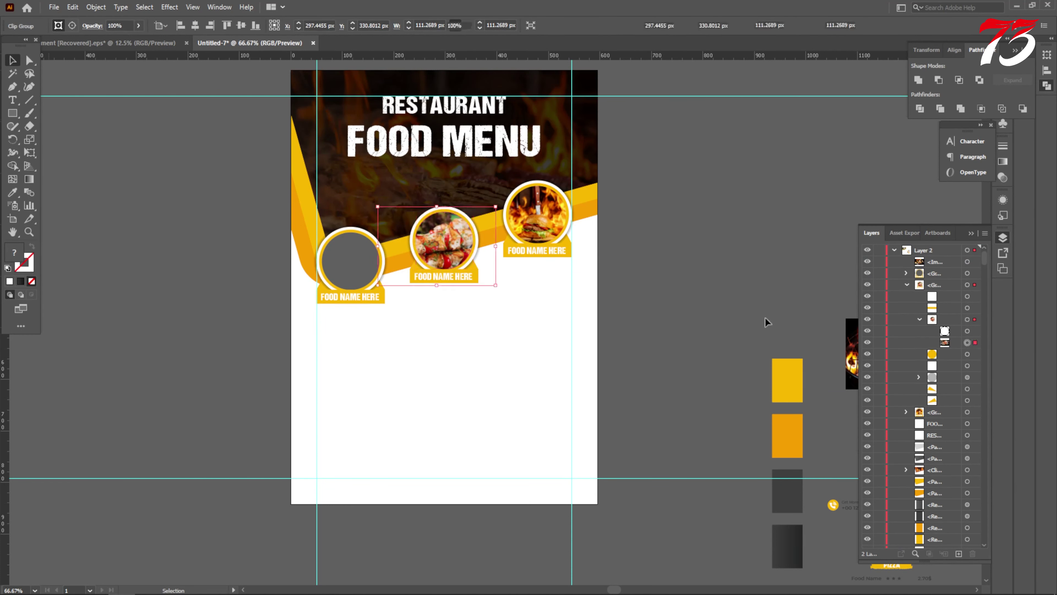
key("ctrl+plus")
key("ctrl+plus")
left_click_drag(463, 366, 459, 336)
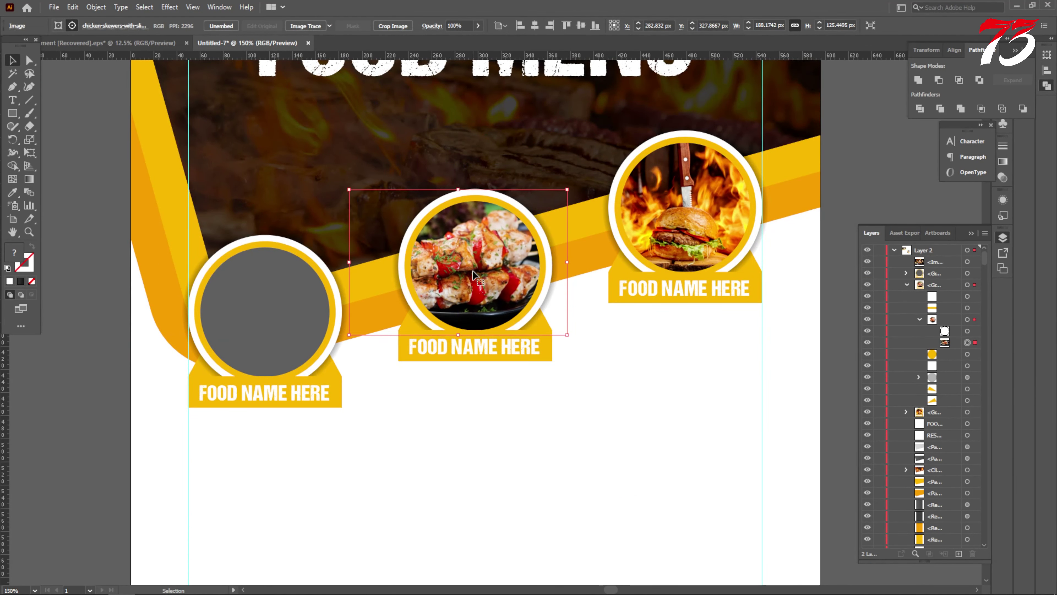
left_click_drag(473, 269, 483, 268)
Step: Move the grilled chicken photo over the leftmost badge and place it directly beneath the gray circle inside that badge's group
scroll(483, 269, "down", 4)
left_click_drag(708, 324, 470, 348)
left_click(905, 285)
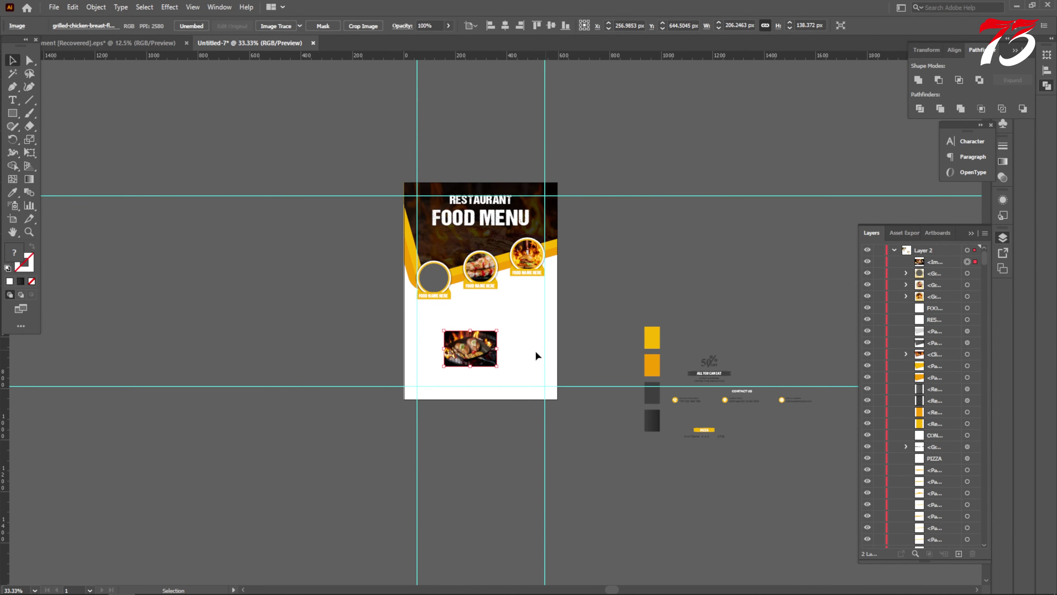
scroll(443, 296, "up", 3)
left_click(434, 266)
left_click(906, 273)
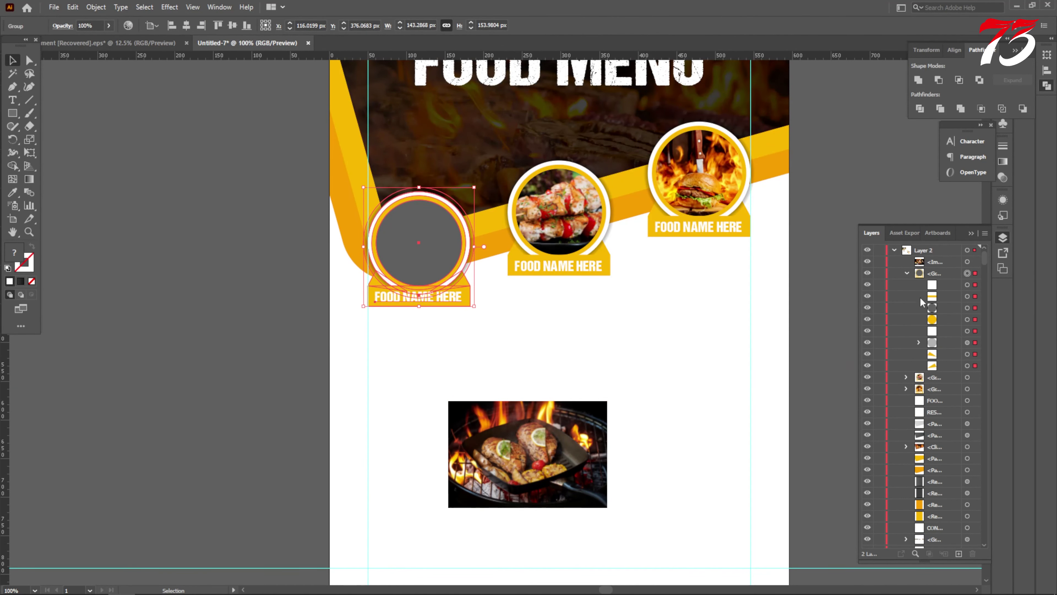
left_click(666, 354)
left_click_drag(516, 455, 410, 249)
left_click_drag(948, 311, 950, 311)
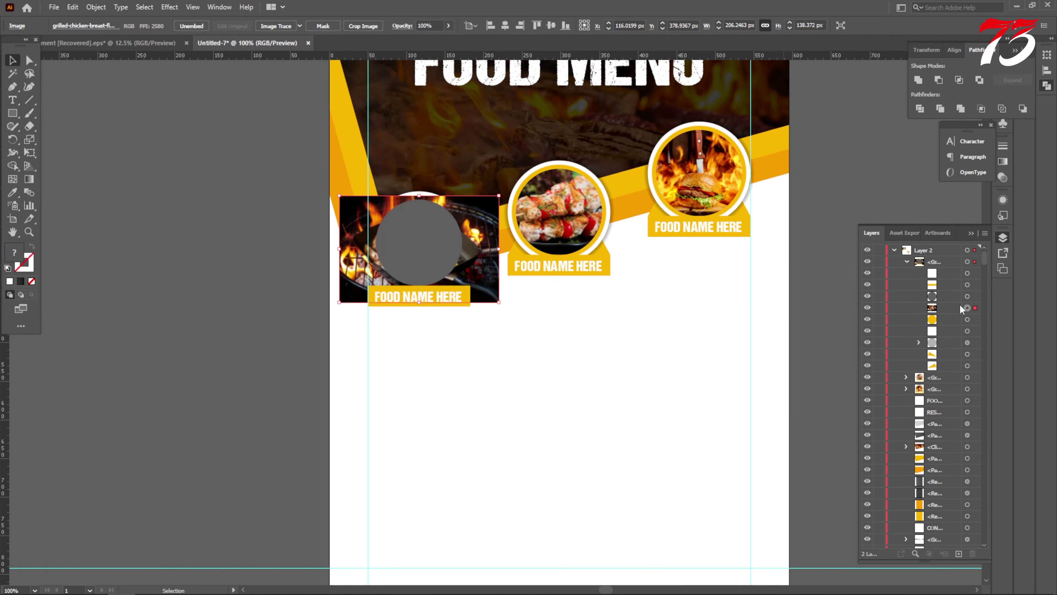
Step: Clip the grilled chicken photo to the leftmost badge's circle and scale it down to about 182 px wide
right_click(419, 242)
left_click(469, 351)
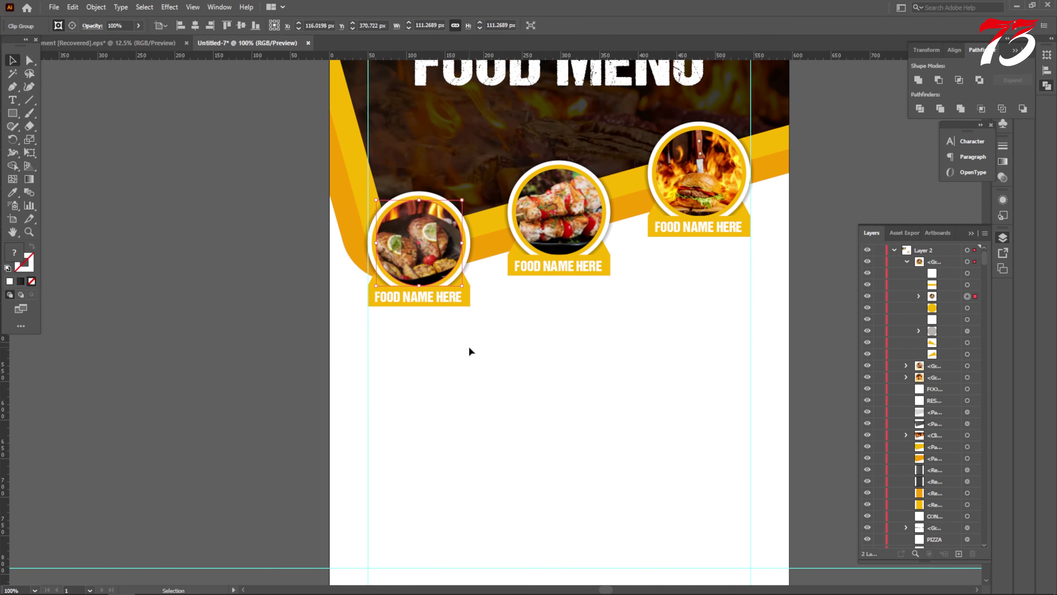
left_click(918, 295)
left_click(970, 319)
scroll(408, 217, "up", 2)
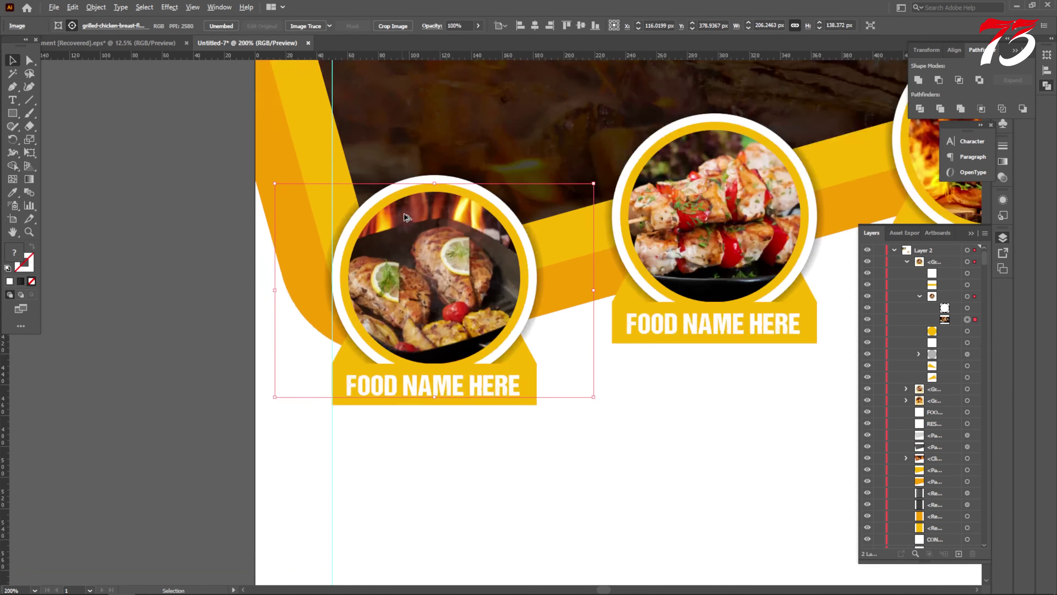
left_click_drag(434, 396, 434, 370)
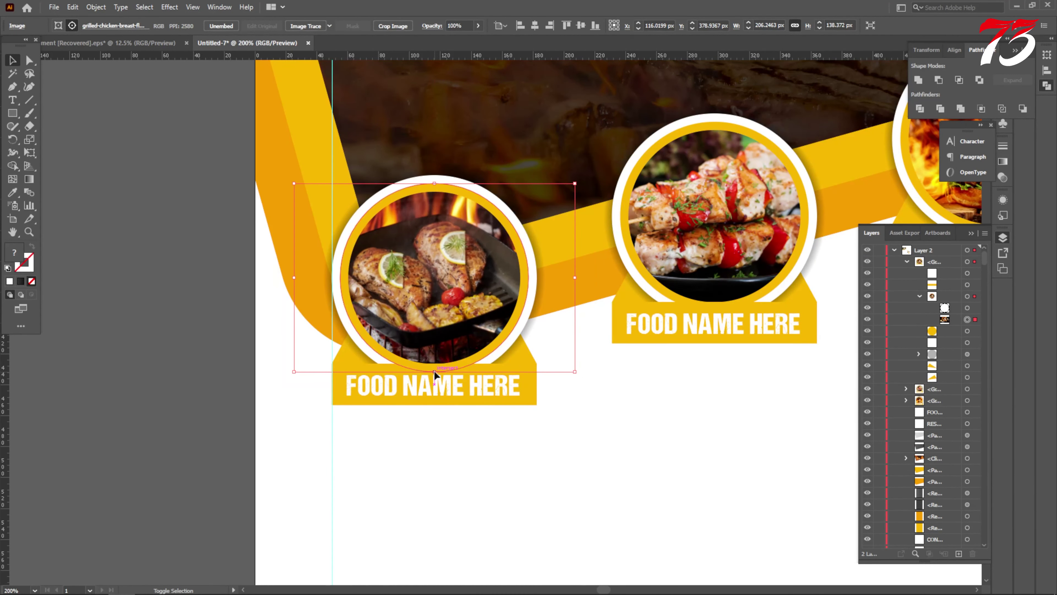
Step: Nudge the grilled chicken photo slightly to the right within its circle and collapse the badge's group in the layer list
key("Right")
key("Right")
key("Right")
key("Right")
key("Right")
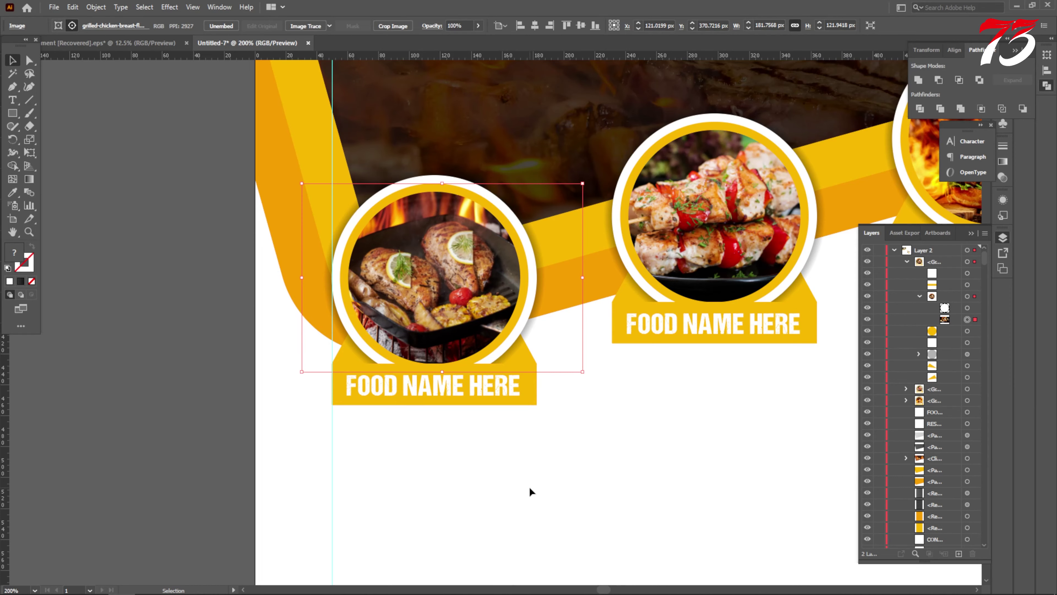
left_click(528, 485)
scroll(471, 371, "down", 1)
scroll(472, 375, "down", 3)
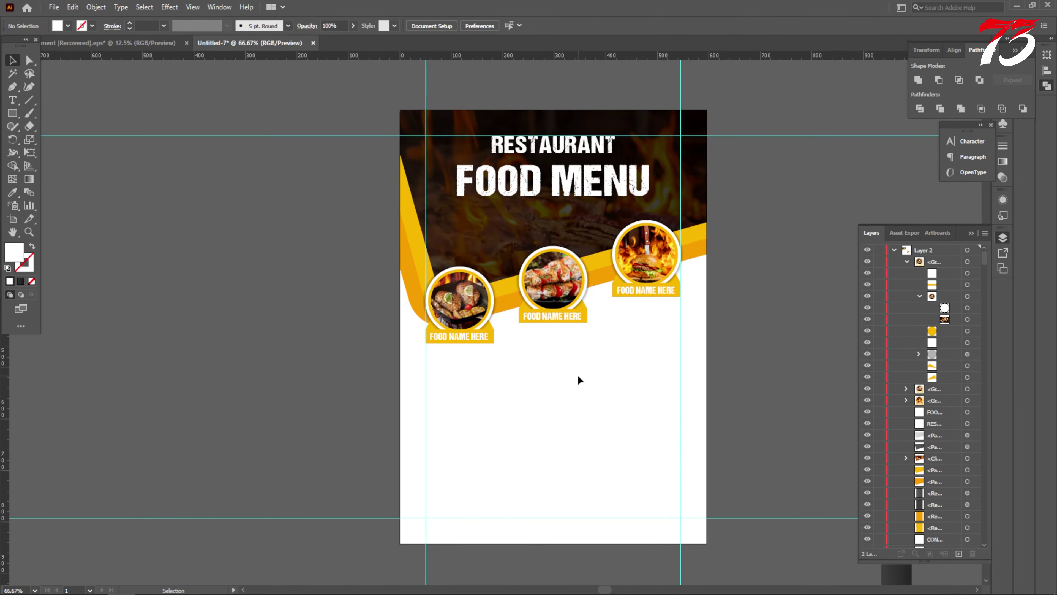
scroll(548, 330, "down", 3)
left_click(907, 261)
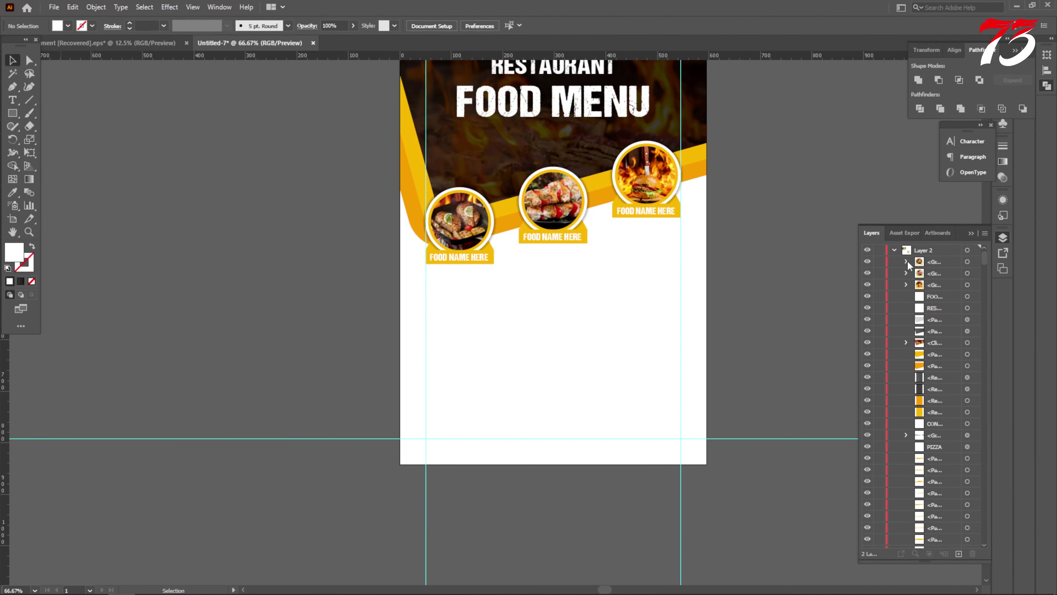
Step: Move the 50% OFF promotion block onto the artboard below the rightmost badge, aligning its outer edge with the right margin guide
scroll(616, 312, "down", 2)
left_click_drag(823, 366, 634, 309)
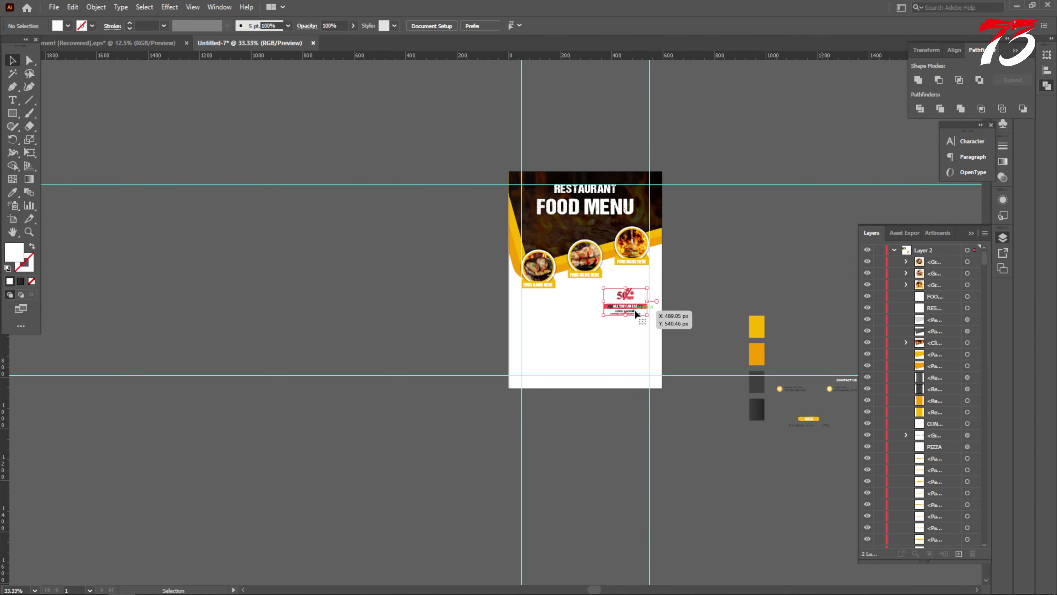
scroll(634, 308, "up", 7)
scroll(629, 331, "down", 2)
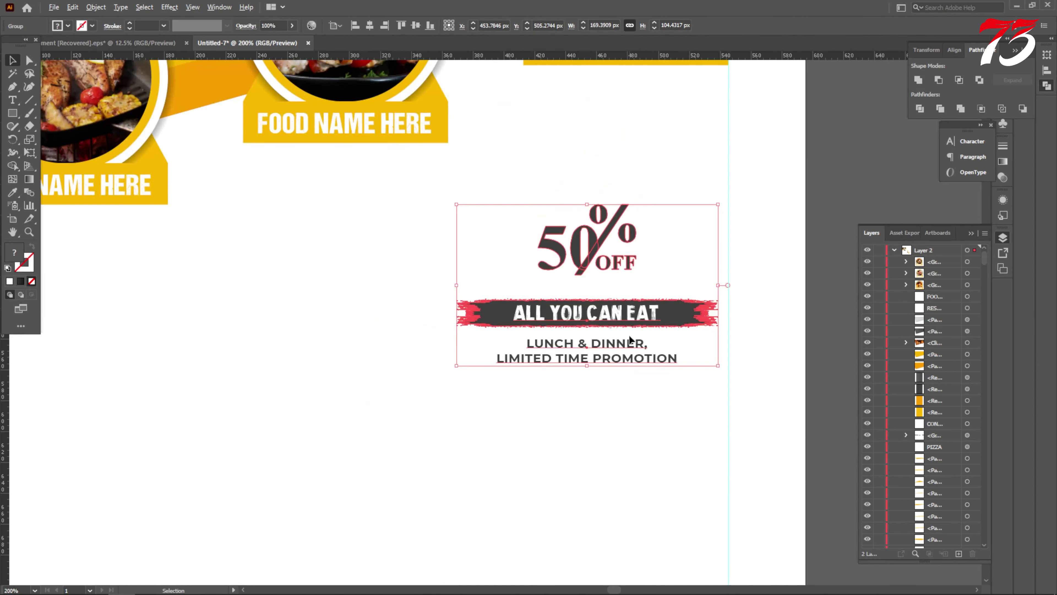
scroll(631, 341, "up", 2)
left_click_drag(602, 368, 614, 288)
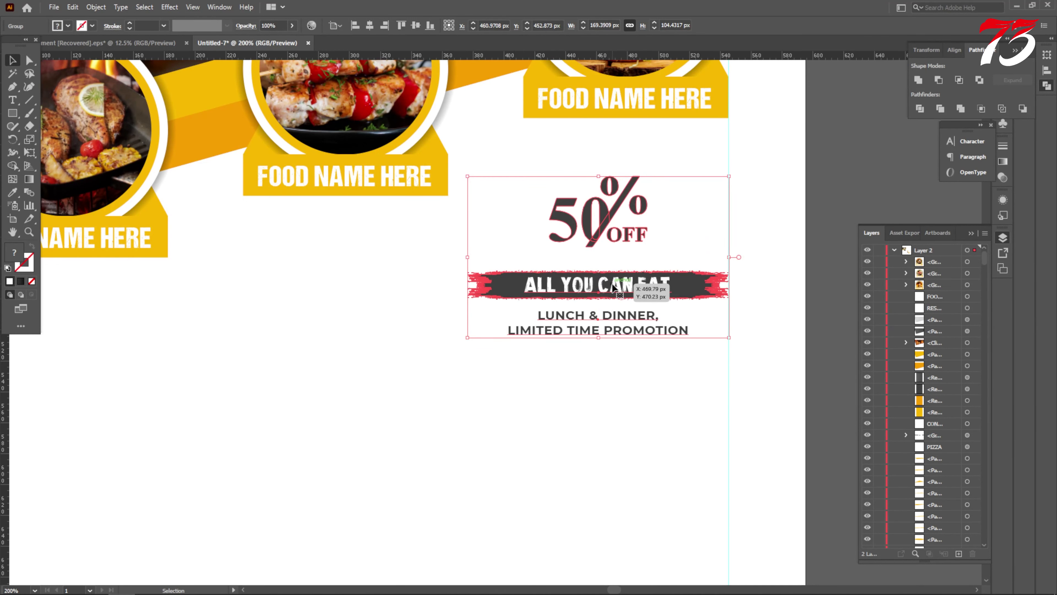
left_click(609, 408)
key("t")
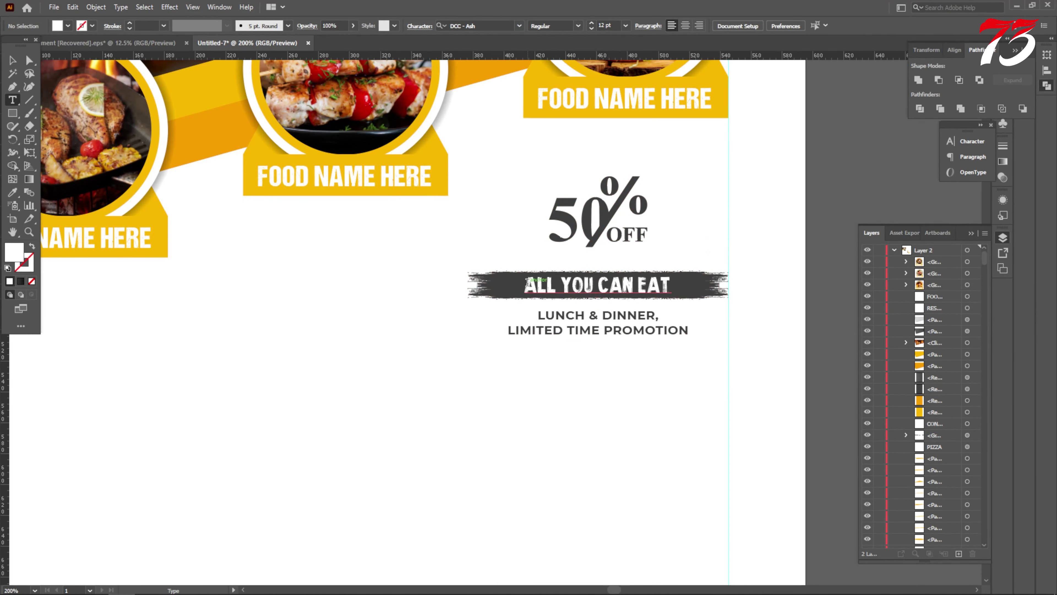
left_click_drag(525, 284, 672, 287)
left_click(438, 26)
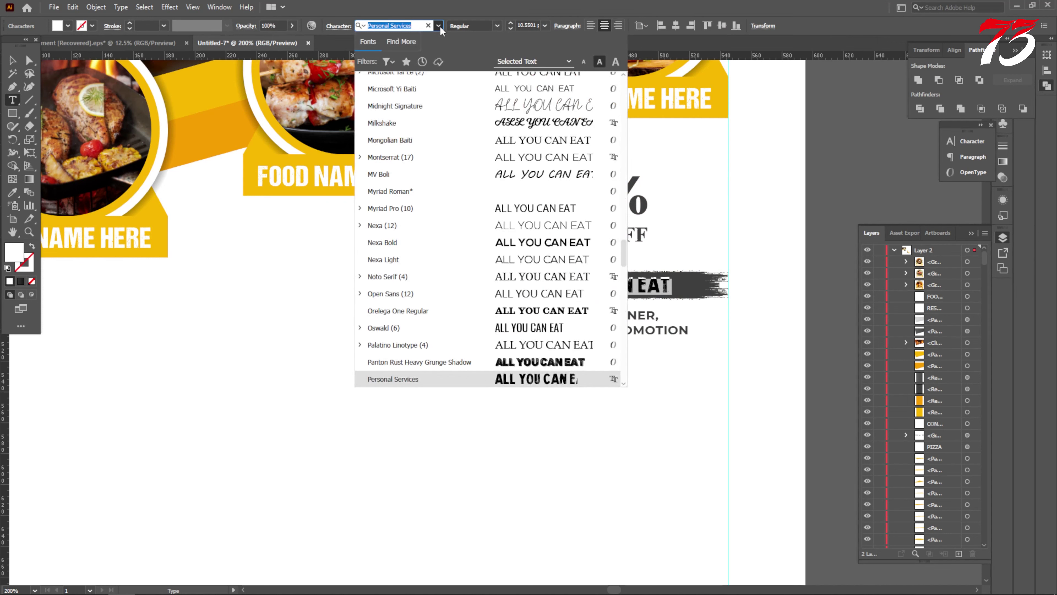
left_click(289, 277)
Step: Apply the FOOD NAME HERE label's DCC - Ash text style to the ALL YOU CAN EAT heading
left_click(29, 61)
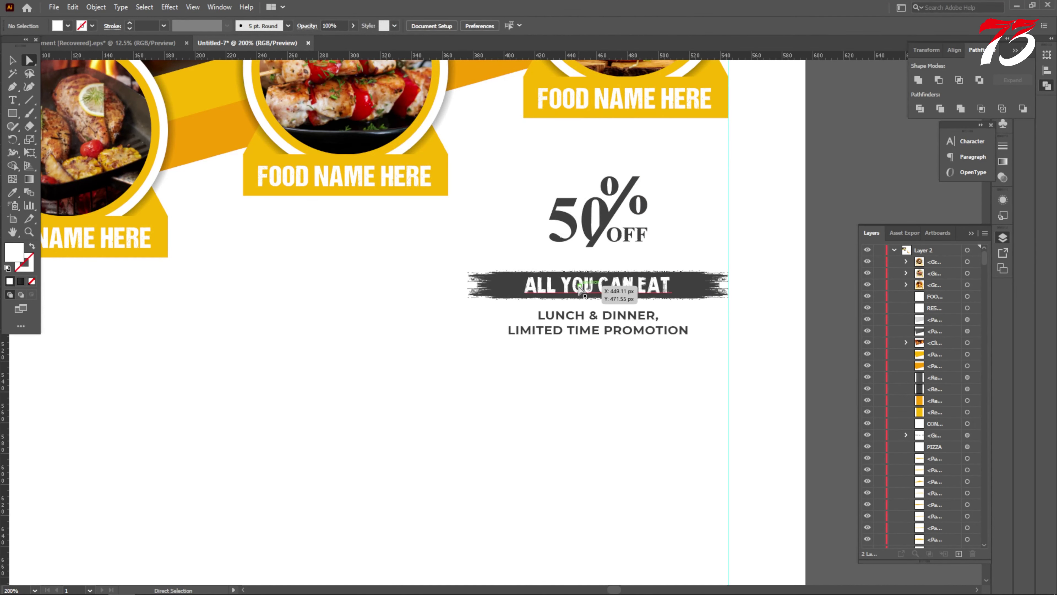
scroll(568, 292, "up", 4)
left_click(591, 274)
key("i")
scroll(537, 240, "down", 3)
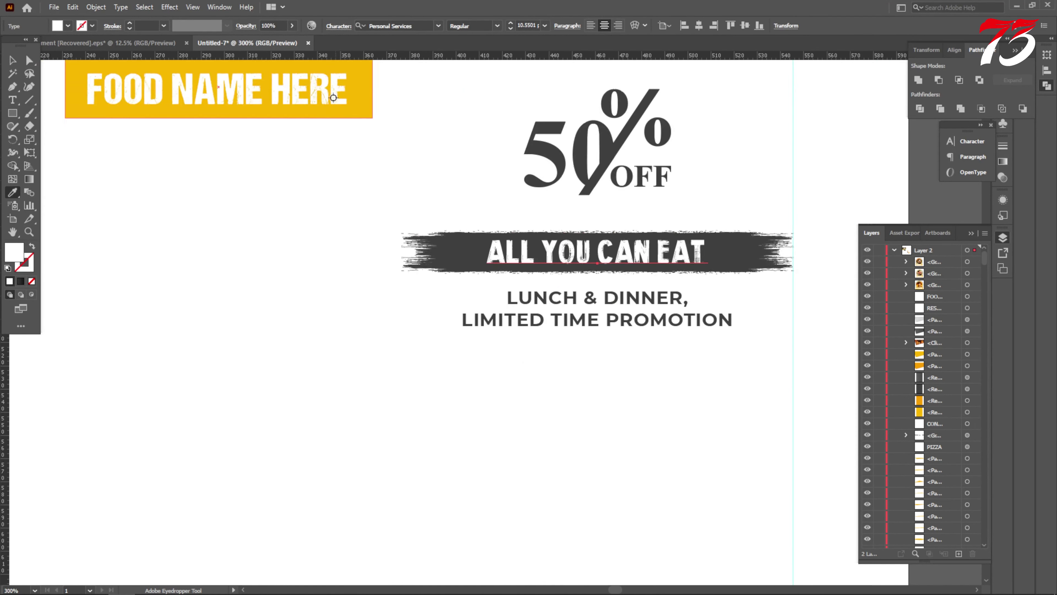
left_click(209, 90)
Step: Scale down the ALL YOU CAN EAT heading and center it on the dark brush stroke
left_click(13, 60)
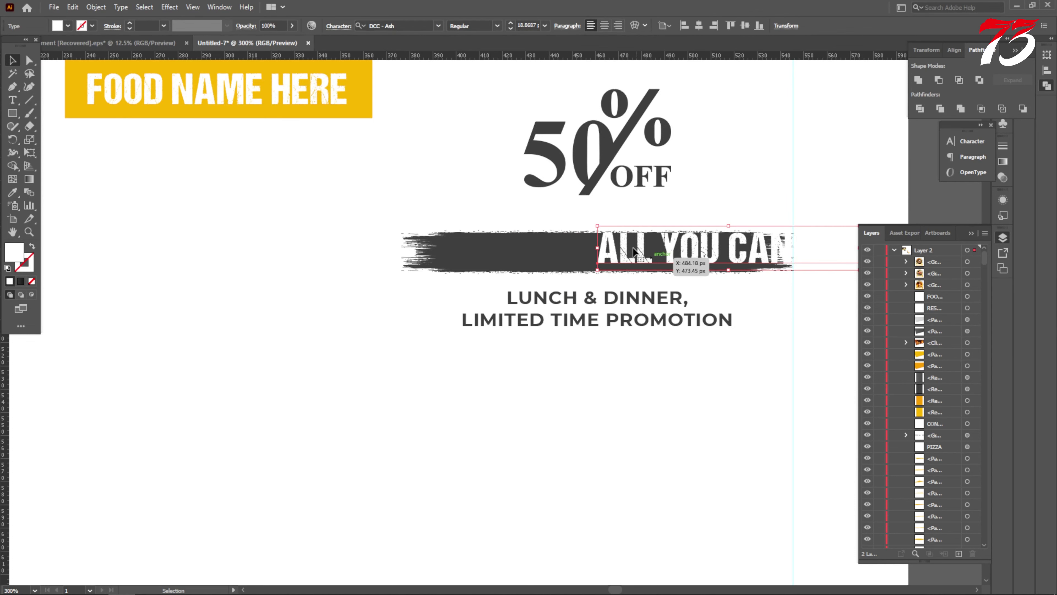
left_click_drag(682, 259, 567, 260)
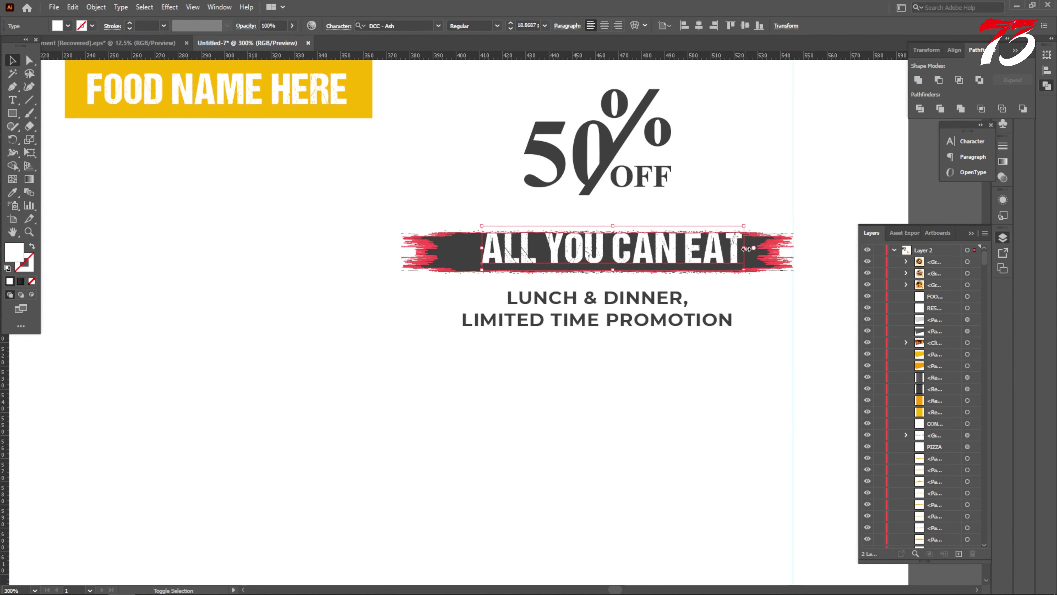
left_click_drag(743, 247, 701, 248)
scroll(629, 250, "up", 2)
left_click_drag(625, 252, 576, 260)
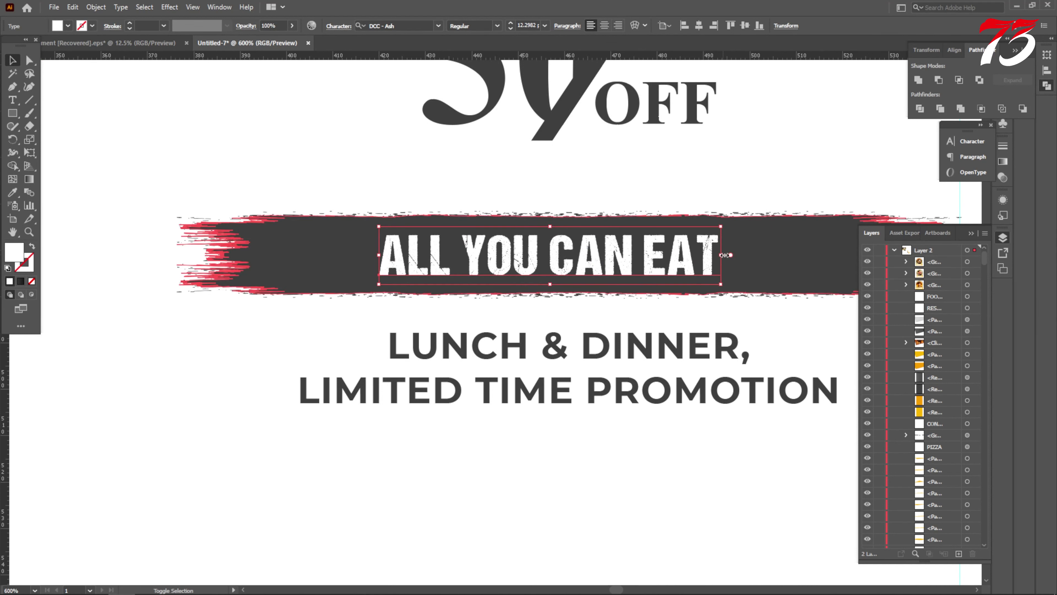
mouse_move(726, 254)
left_mouse_down()
mouse_move(779, 255)
mouse_move(719, 262)
left_mouse_up()
scroll(702, 287, "down", 4)
left_click(717, 363)
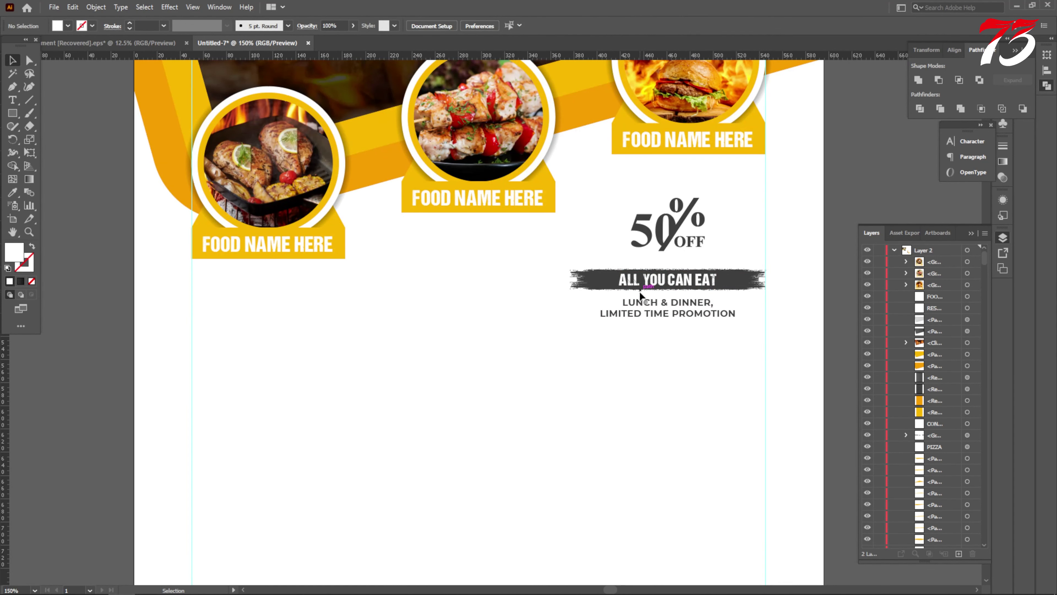
Step: Scale down the whole 50% OFF promotion block, keeping its outer edge on the right margin guide
scroll(680, 268, "down", 2)
left_click(657, 242)
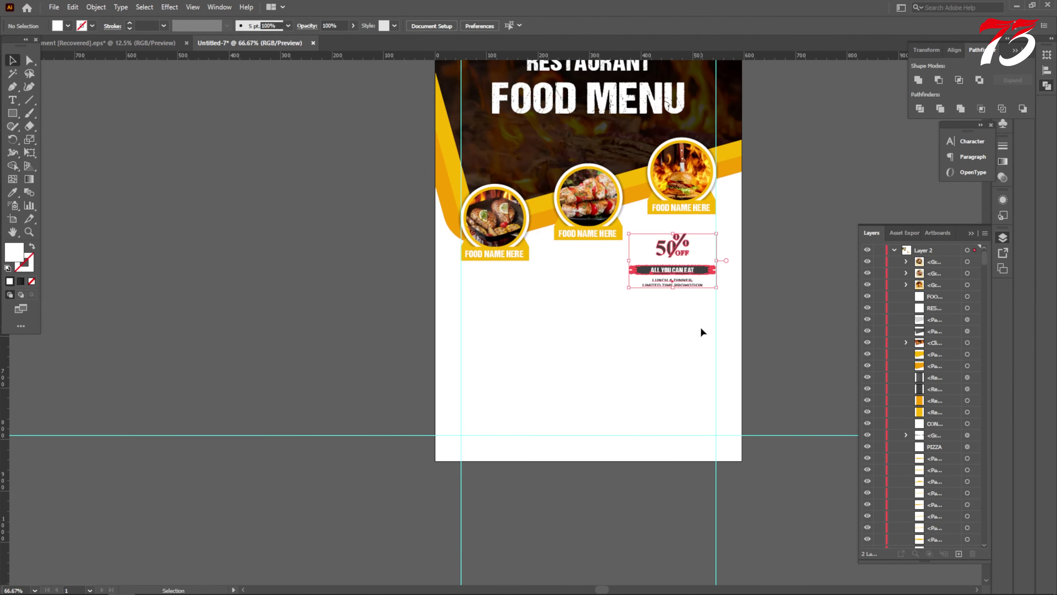
left_click(704, 337)
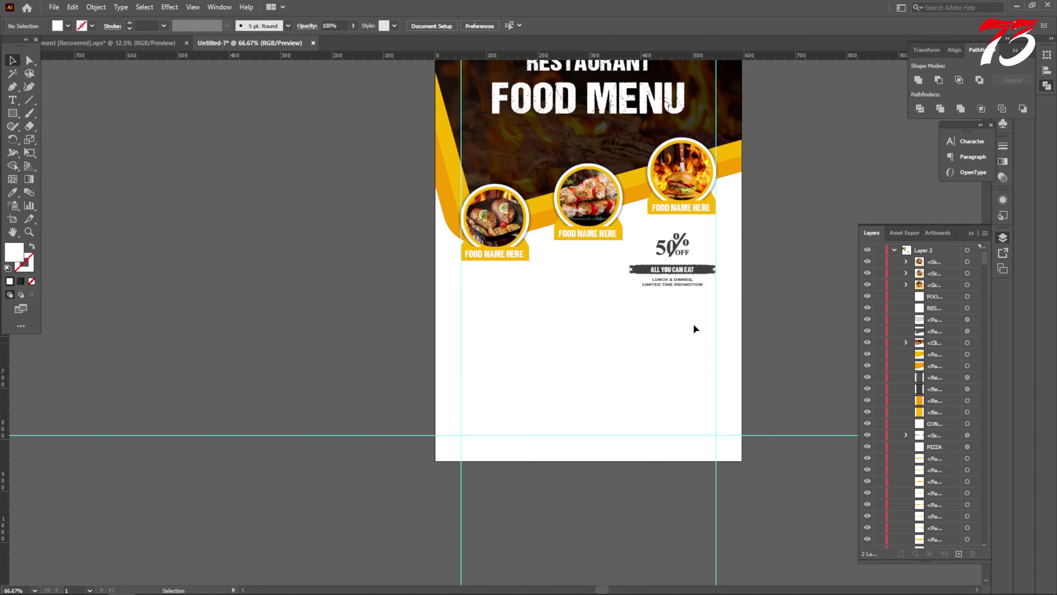
left_click_drag(671, 299, 673, 300)
mouse_move(628, 260)
left_mouse_down()
mouse_move(642, 262)
mouse_move(635, 246)
left_mouse_up()
left_click(643, 336)
scroll(620, 333, "down", 1)
left_click(641, 306)
Step: Move the PIZZA heading with its brush stroke and the food name and price row onto the artboard's blank lower area
scroll(527, 175, "down", 2)
scroll(711, 315, "down", 1)
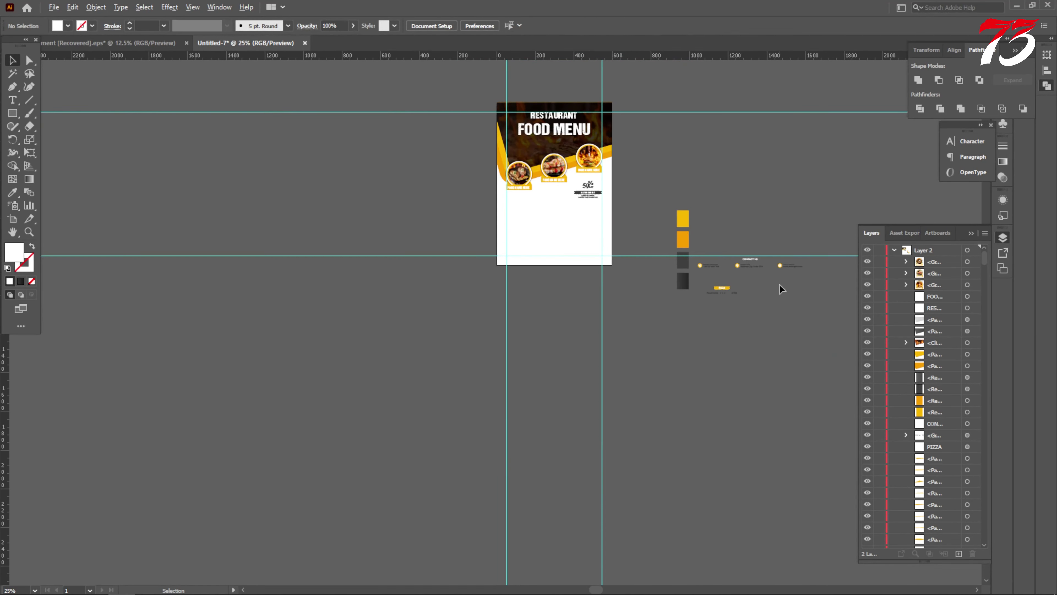
scroll(781, 289, "up", 4)
scroll(707, 312, "down", 4)
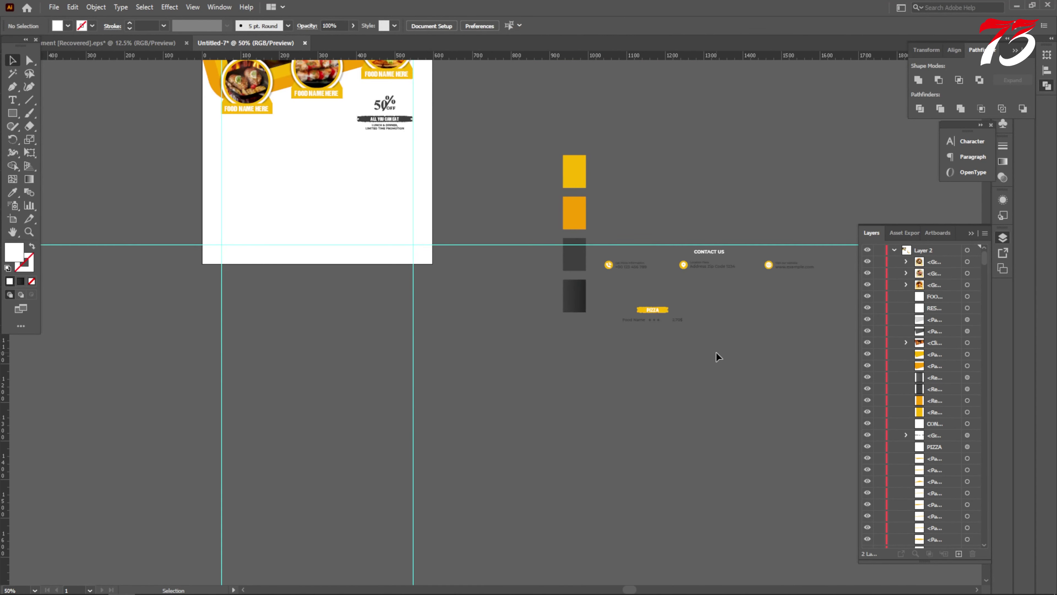
left_click_drag(716, 352, 647, 307)
scroll(631, 312, "up", 4)
scroll(749, 330, "down", 1)
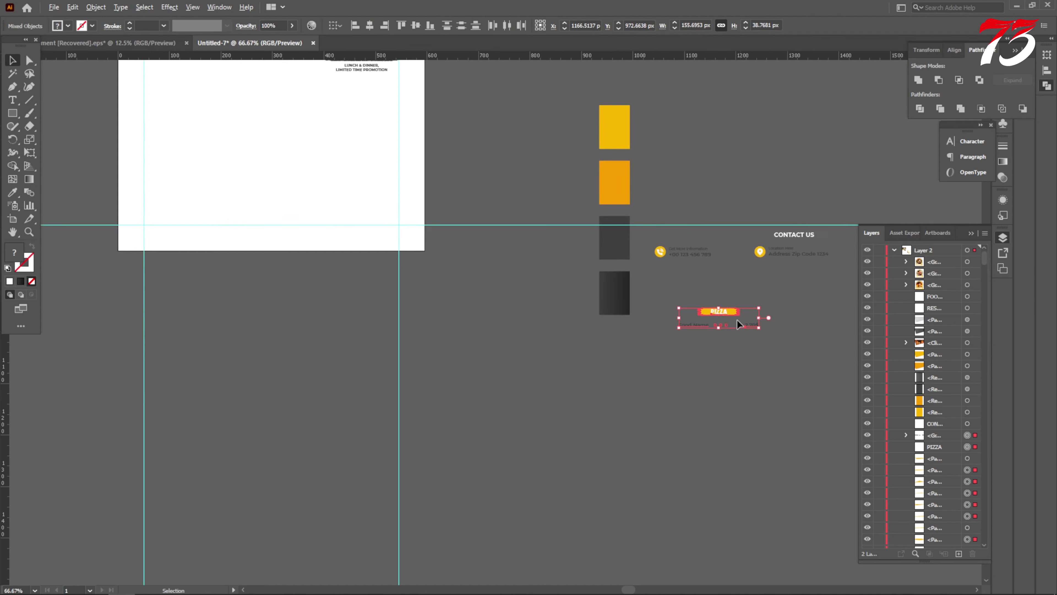
left_click_drag(736, 319, 255, 140)
scroll(343, 372, "up", 3)
left_click(342, 374)
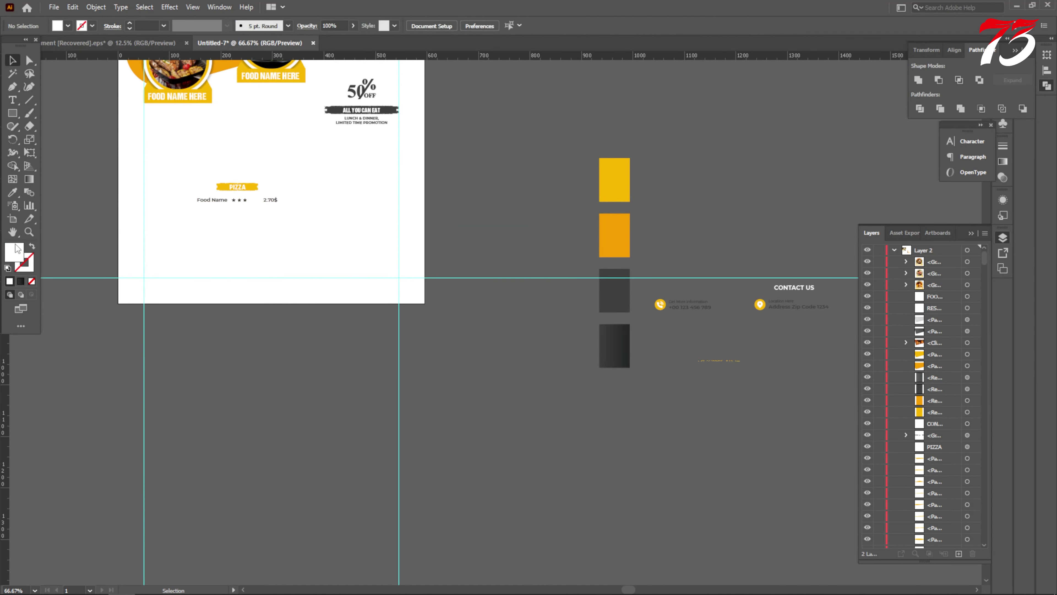
Step: Apply the ALL YOU CAN EAT heading's DCC - Ash text style to the PIZZA heading
scroll(598, 371, "up", 3)
scroll(608, 345, "down", 1)
left_click_drag(609, 345, 513, 256)
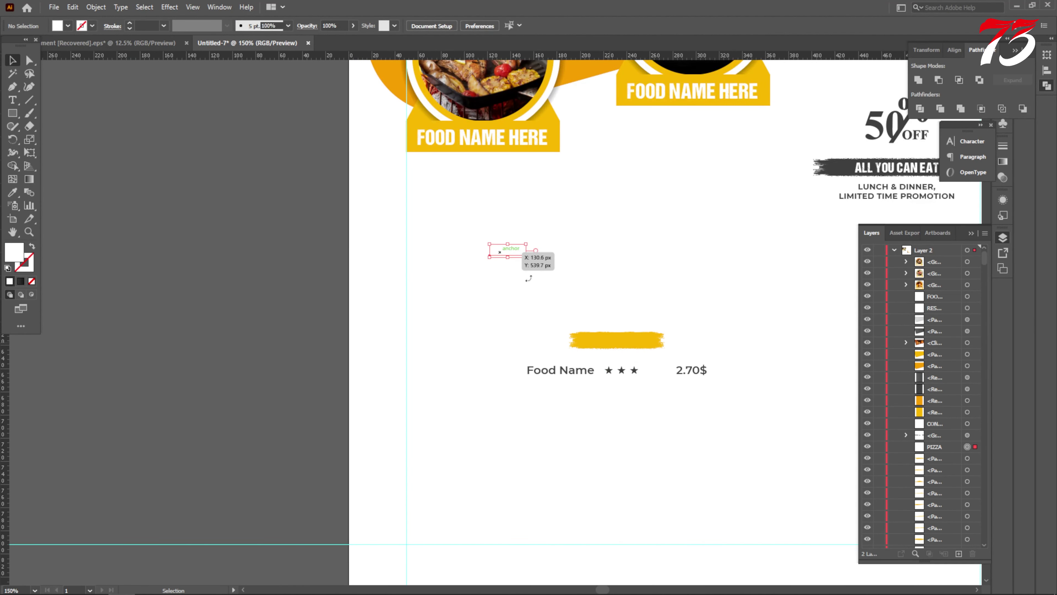
key("ctrl+z")
left_click(12, 192)
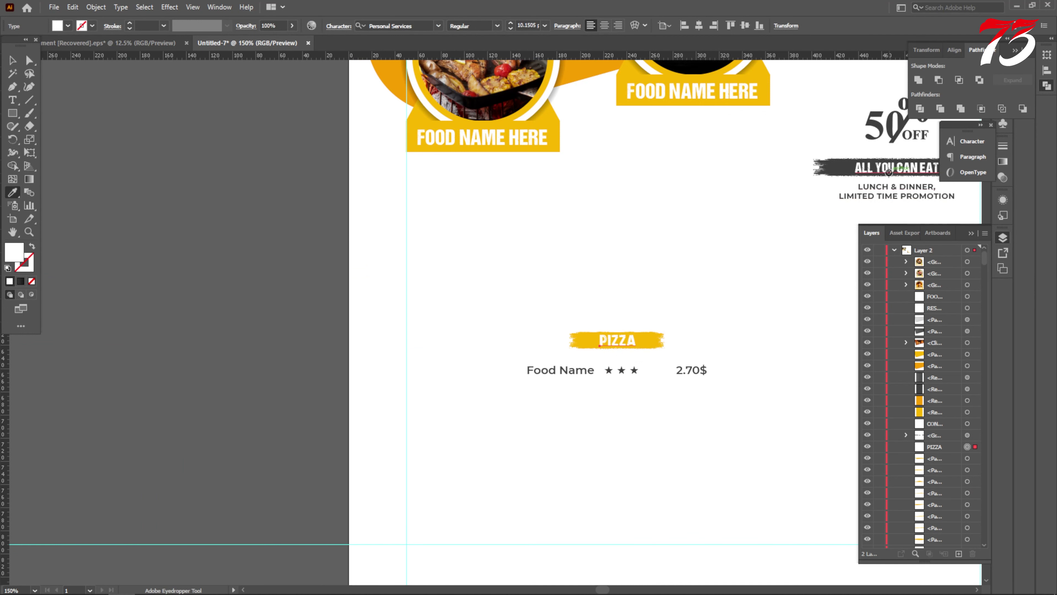
left_click(12, 60)
Step: Center the PIZZA heading on its yellow brush stroke and enlarge the text to about 12.95 pt
scroll(618, 359, "up", 4)
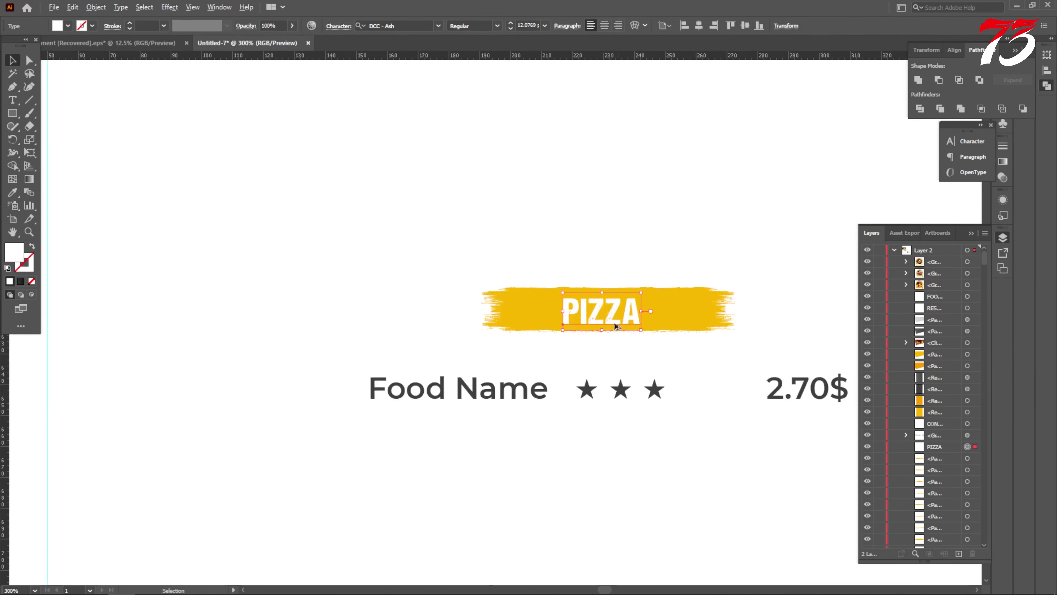
left_click(617, 326)
left_click(493, 200)
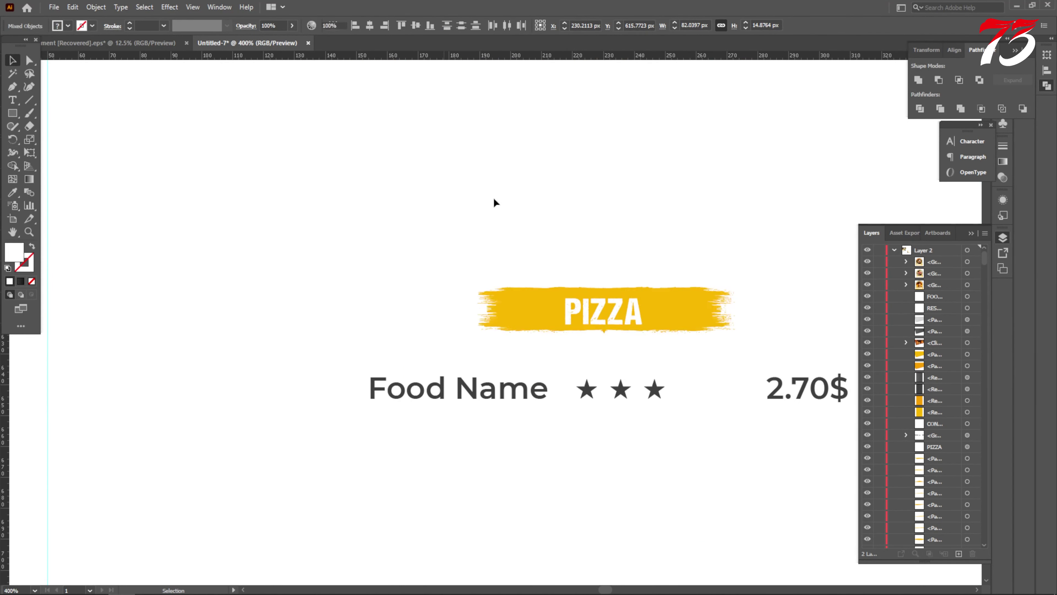
scroll(620, 308, "up", 4)
left_click(572, 255)
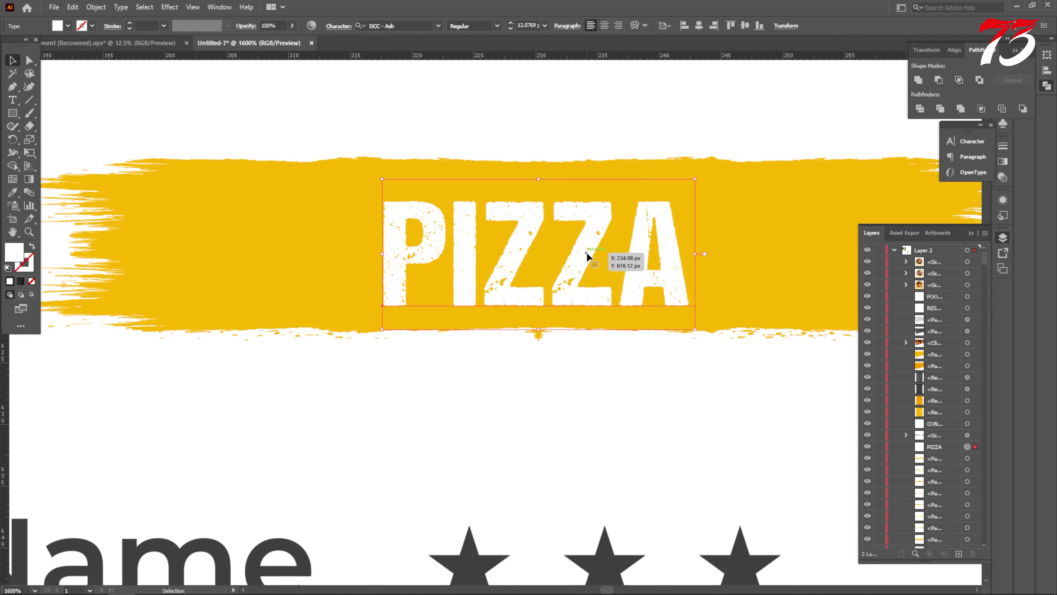
left_click(534, 178, "shift")
left_click(566, 273)
left_click(574, 356)
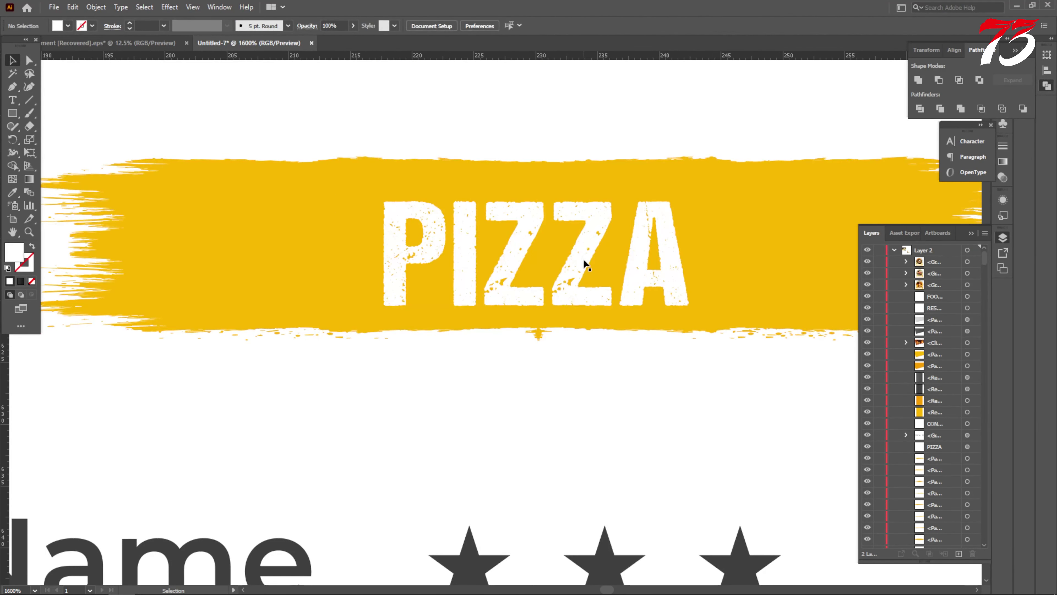
left_click(583, 259)
scroll(553, 225, "down", 3)
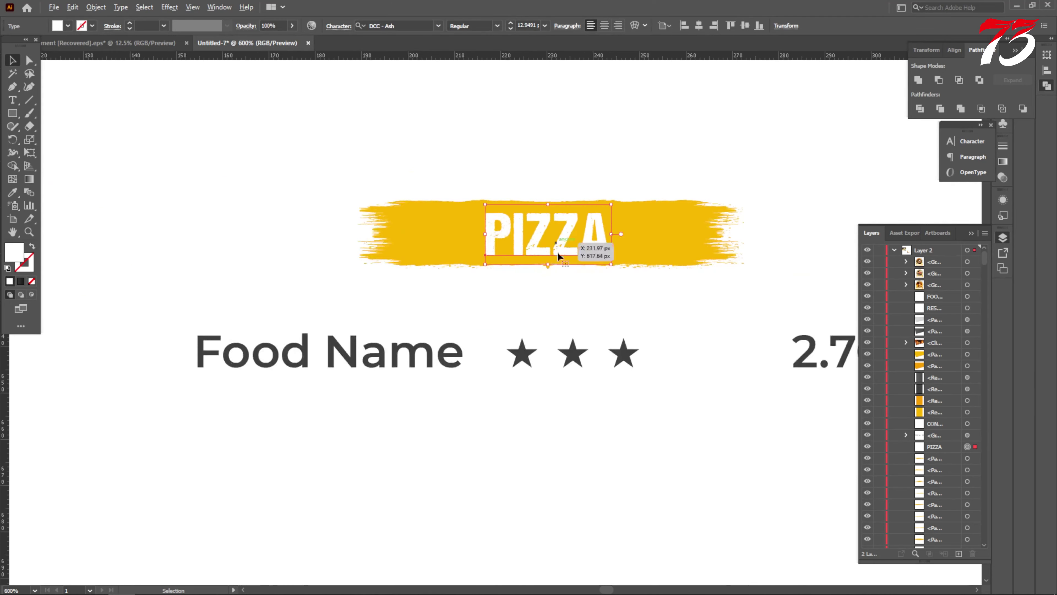
Step: Realign the enlarged PIZZA heading to the brush stroke's horizontal center and group the two
left_click(580, 286)
left_click_drag(519, 180, 535, 219)
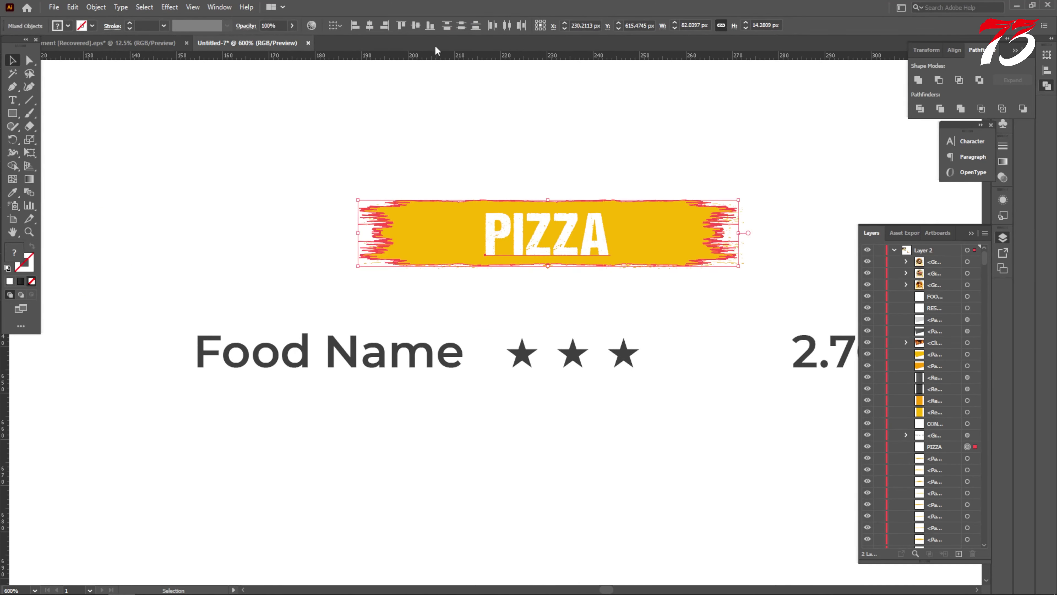
left_click(369, 26)
left_click_drag(503, 157, 565, 265)
key("ctrl+g")
Step: Try to align the PIZZA heading group and the food name and price row on a common horizontal center
scroll(534, 311, "down", 2)
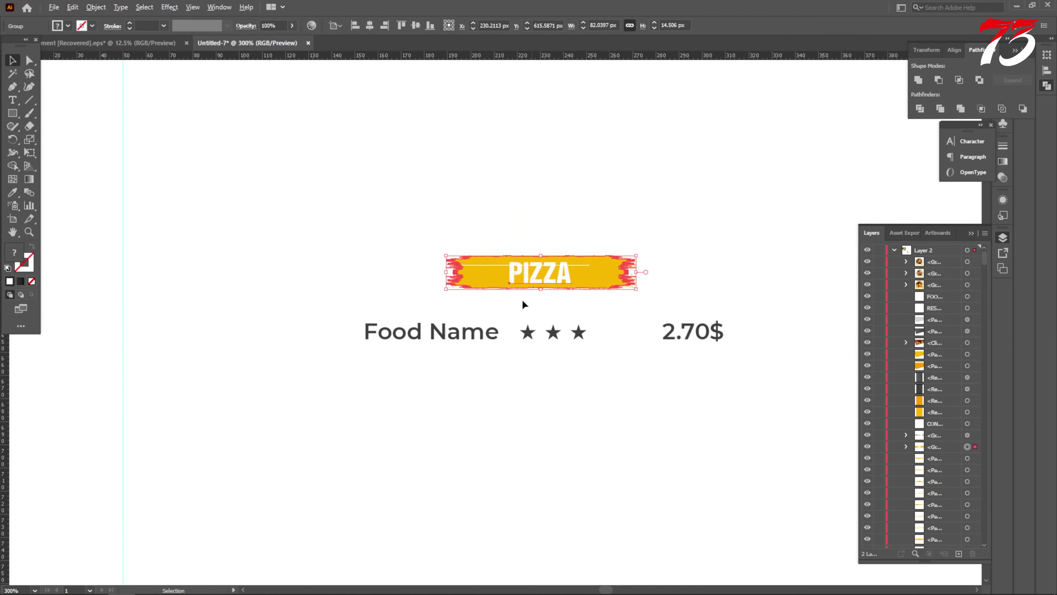
left_click_drag(465, 222, 588, 382)
left_click(369, 26)
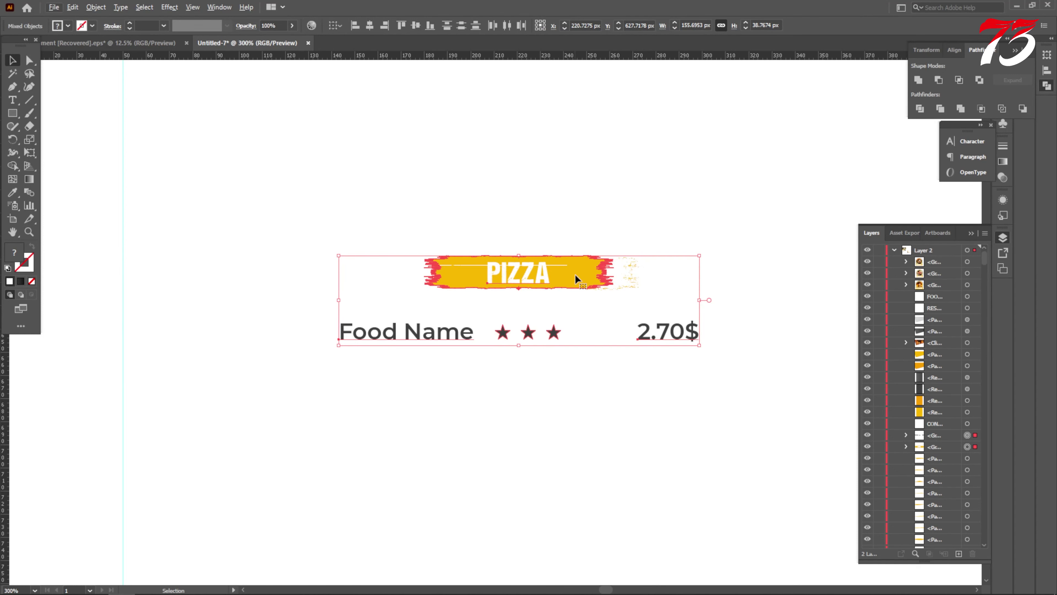
key("shift+Right")
left_click(597, 316)
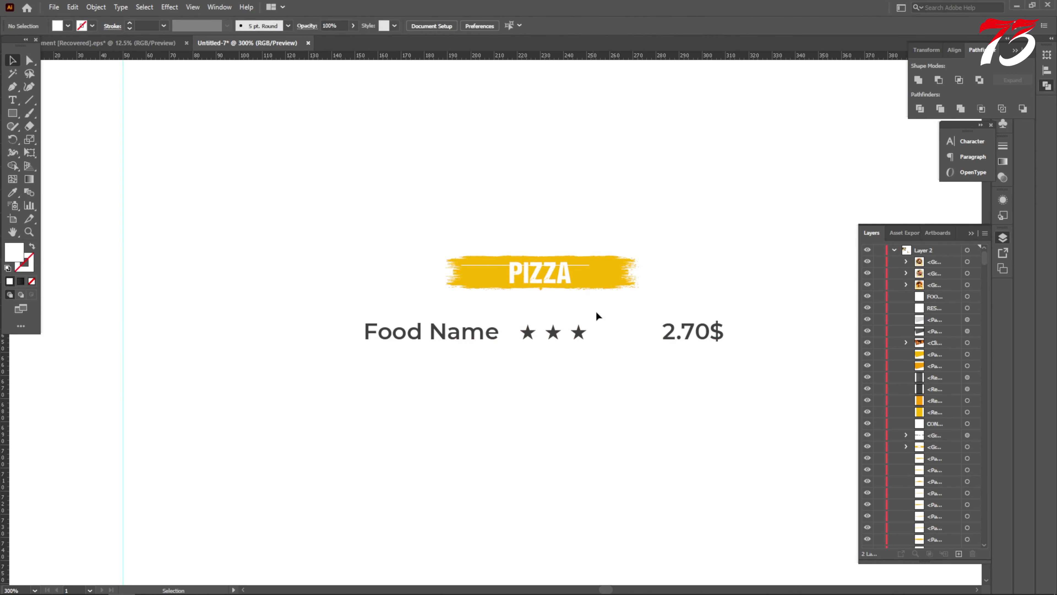
left_click(433, 332)
left_click(576, 392)
Step: Move the PIZZA heading and its food row up below the first food badge, starting at the left margin guide
key("ctrl+minus")
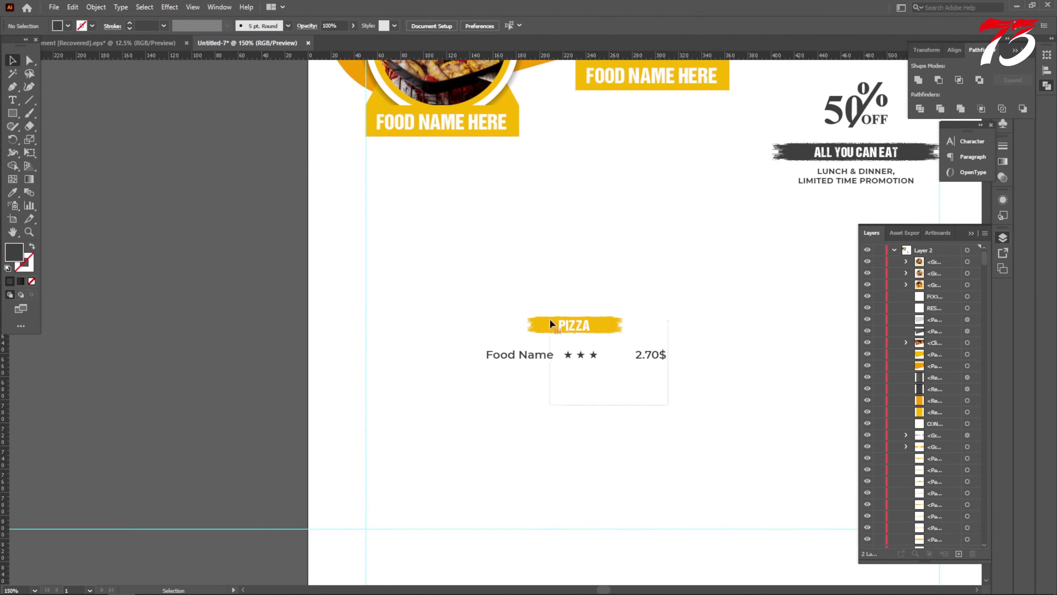
left_click_drag(551, 324, 438, 224)
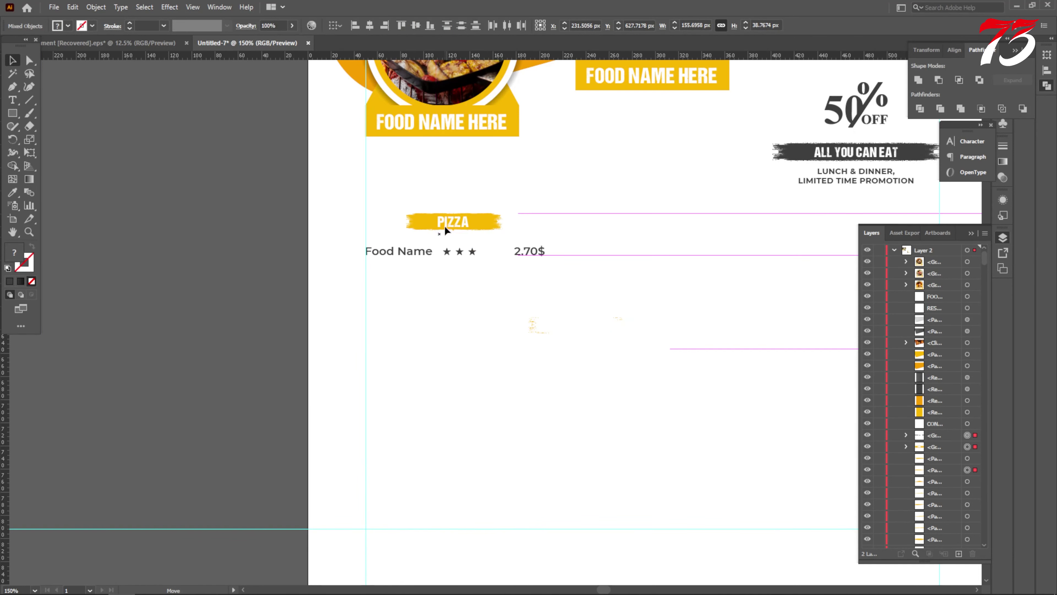
left_click(474, 334)
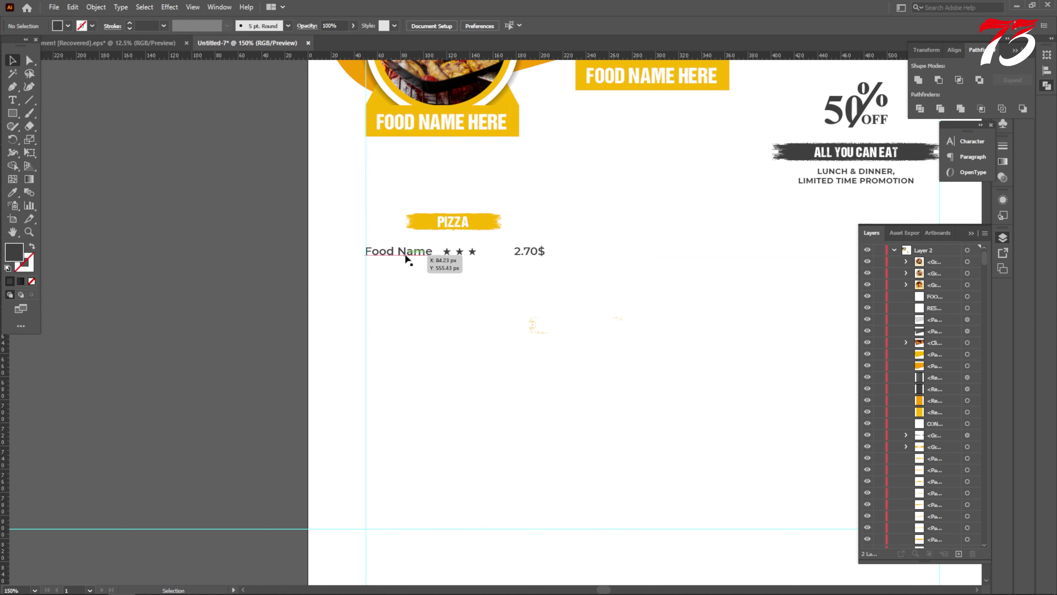
Step: Duplicate the food name and price row downward three times to make four evenly spaced rows under PIZZA
left_click_drag(408, 259, 410, 280)
scroll(484, 299, "down", 2)
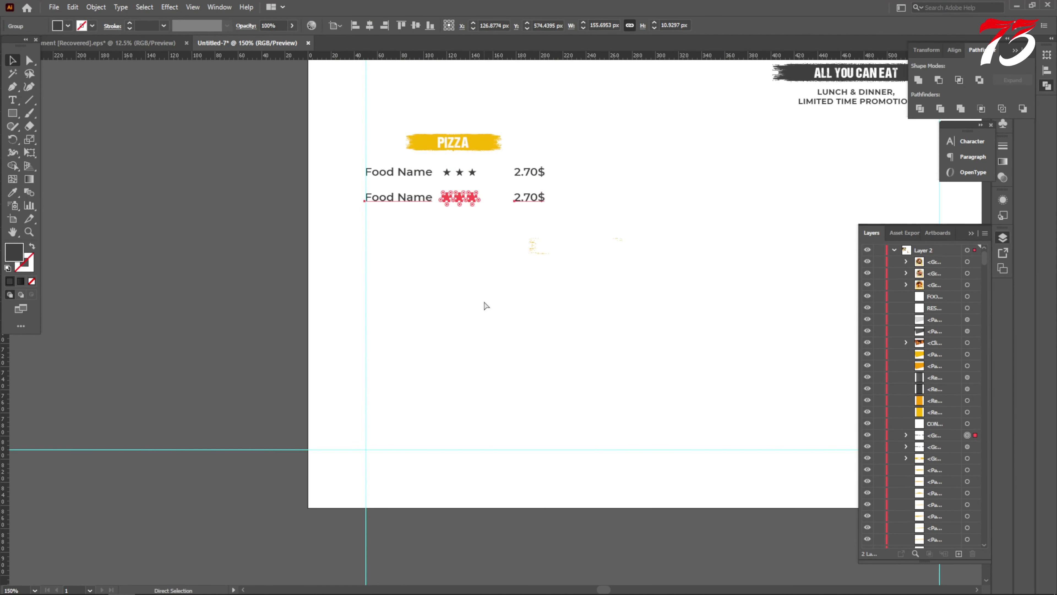
key("ctrl+d")
key("ctrl+d")
left_click(517, 313)
scroll(562, 325, "up", 2)
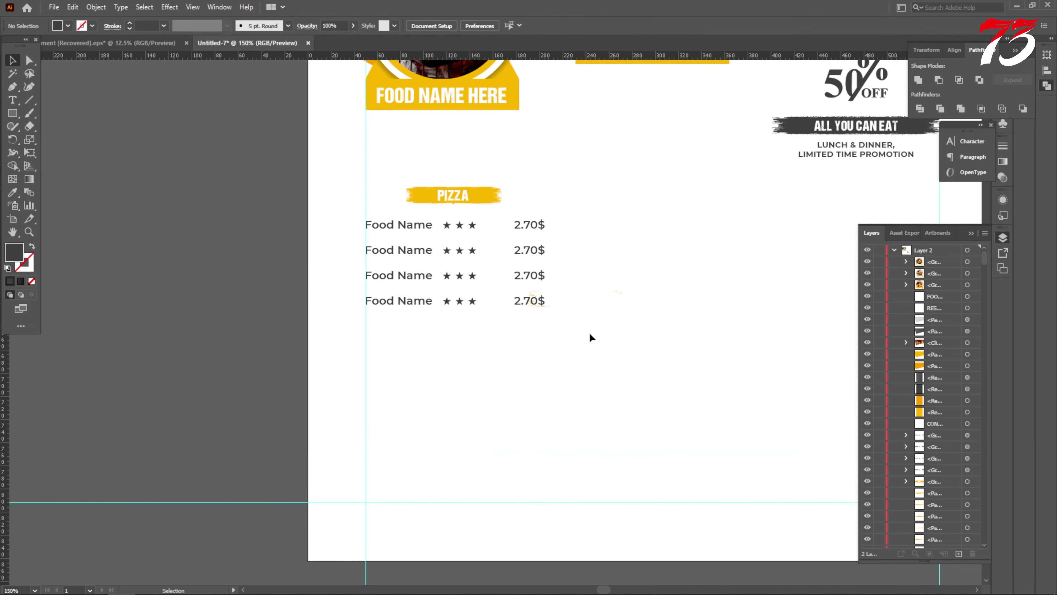
Step: Group the four food rows and center the PIZZA heading above them
left_click_drag(389, 216, 388, 215)
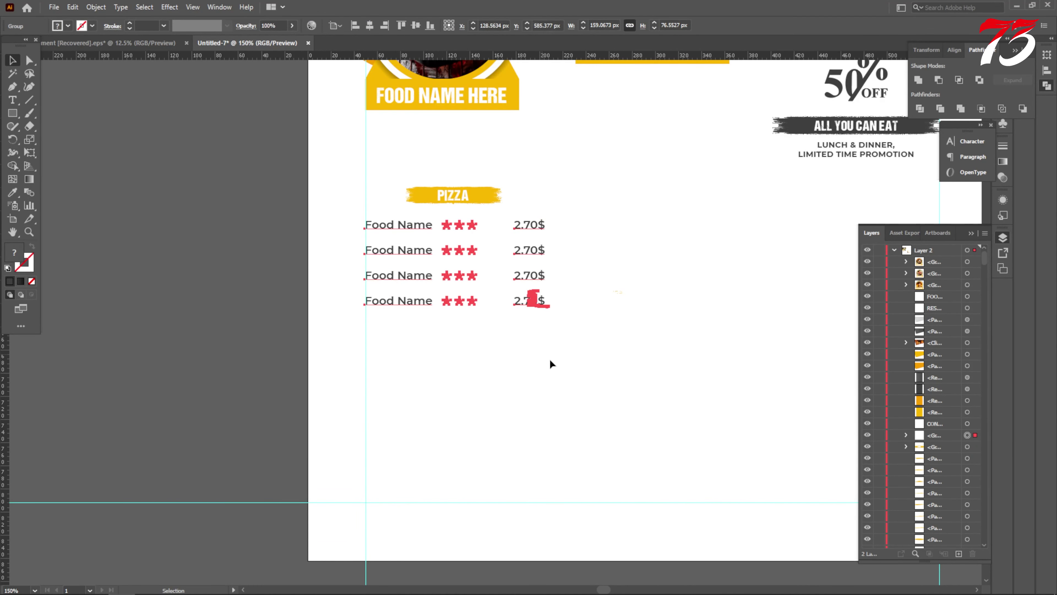
left_click_drag(558, 365, 410, 175)
left_click(369, 26)
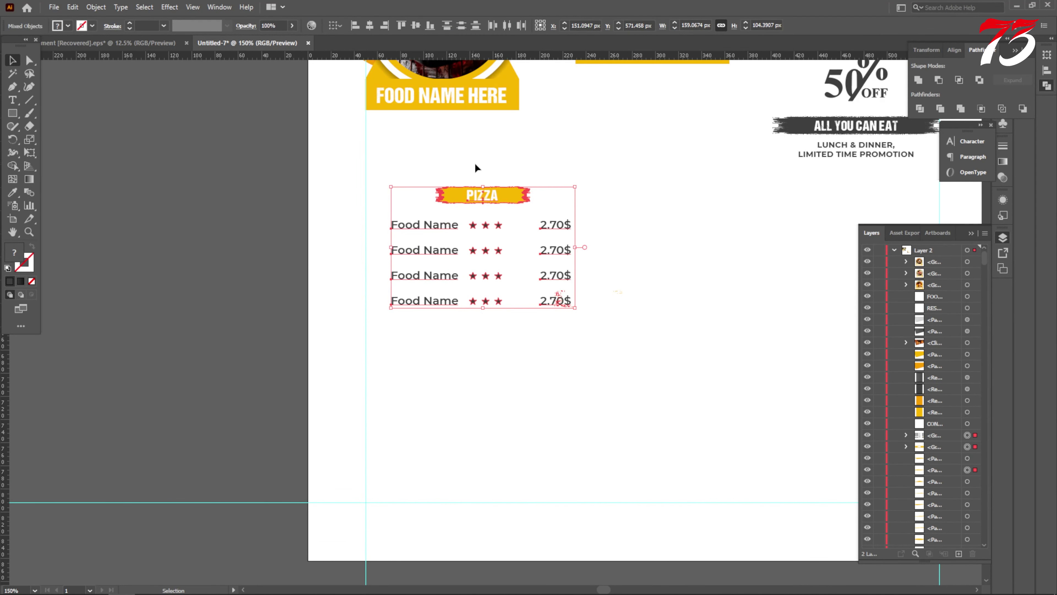
Step: Duplicate the PIZZA menu column twice to the right to make three evenly spaced columns
left_click_drag(494, 191, 596, 226)
key("ctrl+minus")
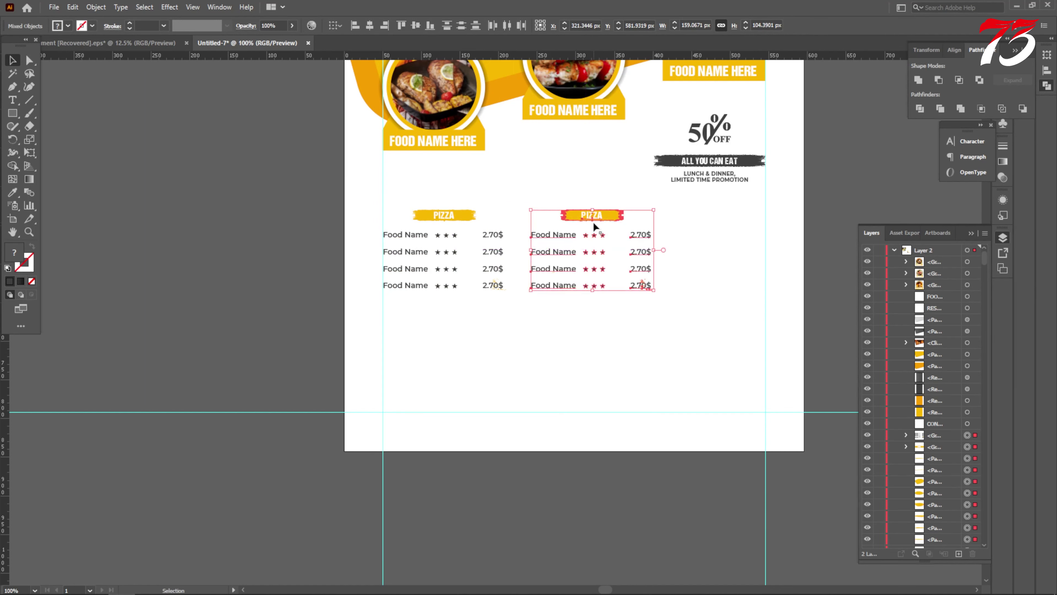
key("ctrl+d")
left_click(736, 311)
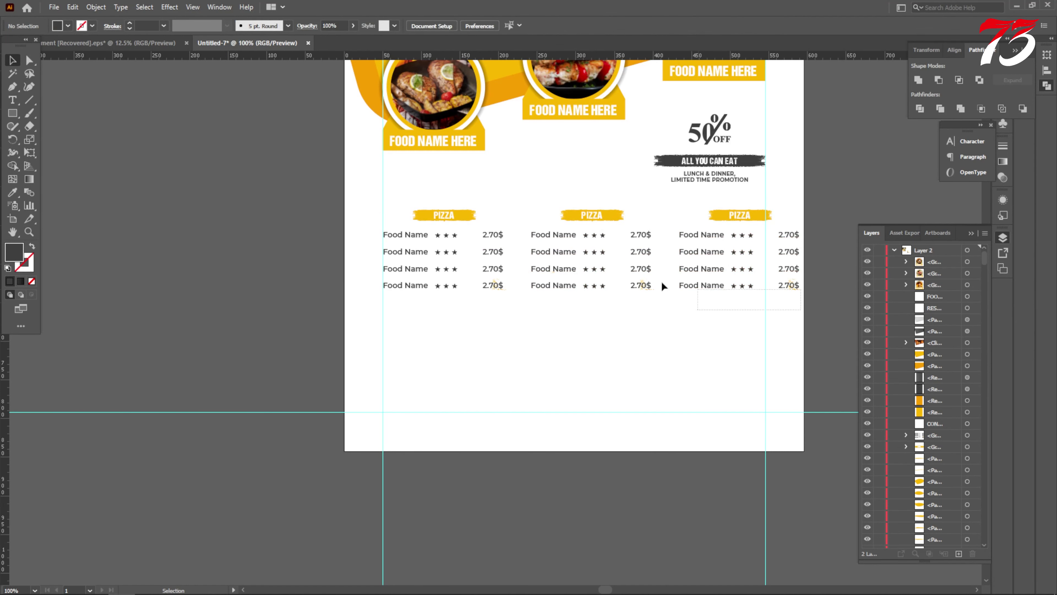
Step: Scale down the three menu columns to about 498 px wide so they fit between the side margin guides
left_click_drag(386, 202, 769, 251)
scroll(770, 251, "up", 6)
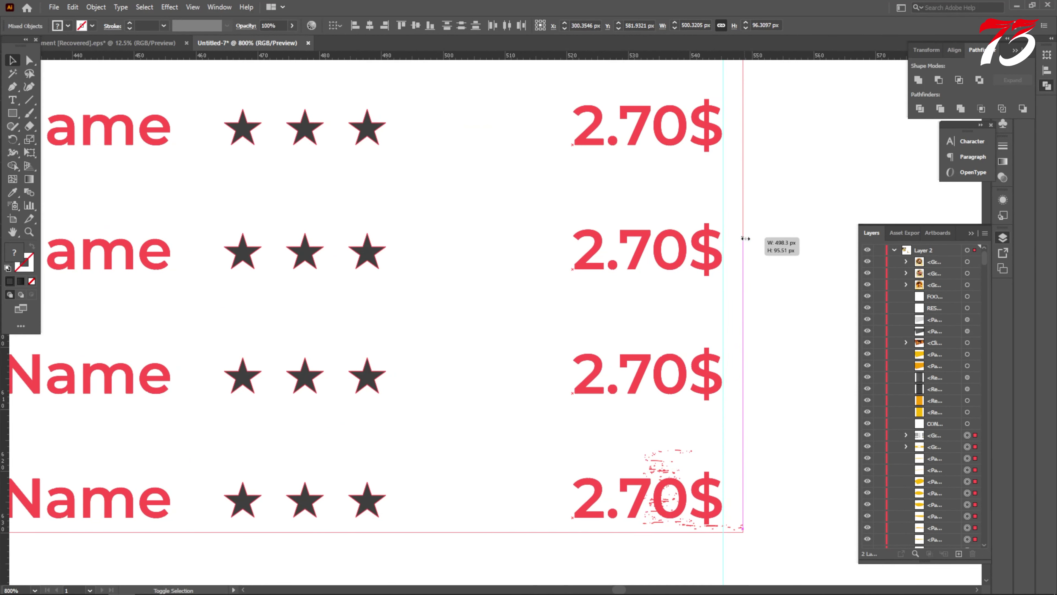
left_click(786, 203)
scroll(733, 241, "down", 4)
scroll(657, 315, "down", 2)
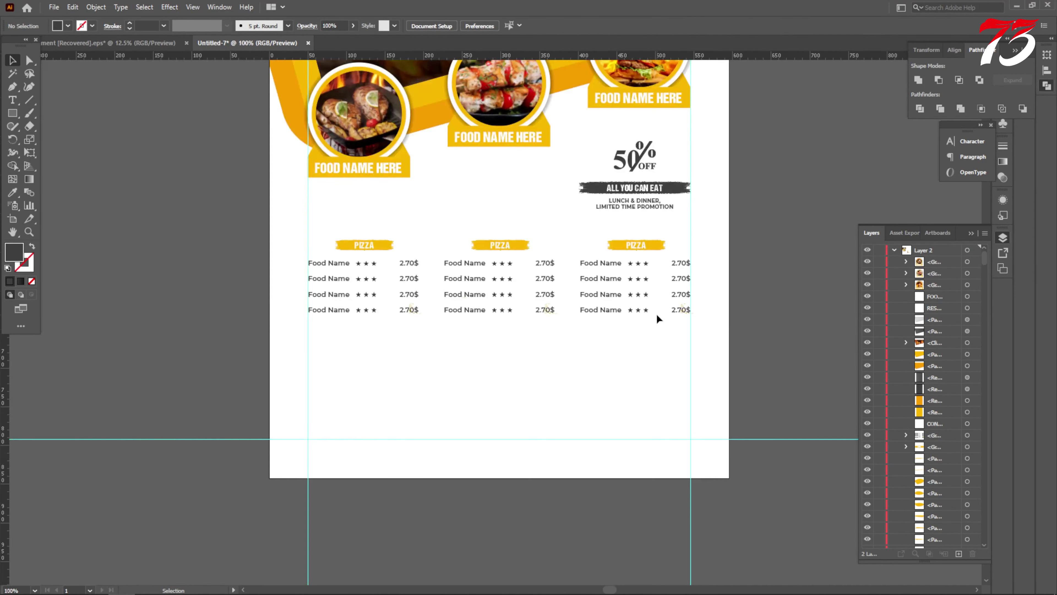
Step: Draw a vertical divider about 95.5 px tall between the first two menu columns with a 0.75 pt stroke
left_click(28, 102)
scroll(442, 233, "down", 3)
scroll(440, 238, "up", 2)
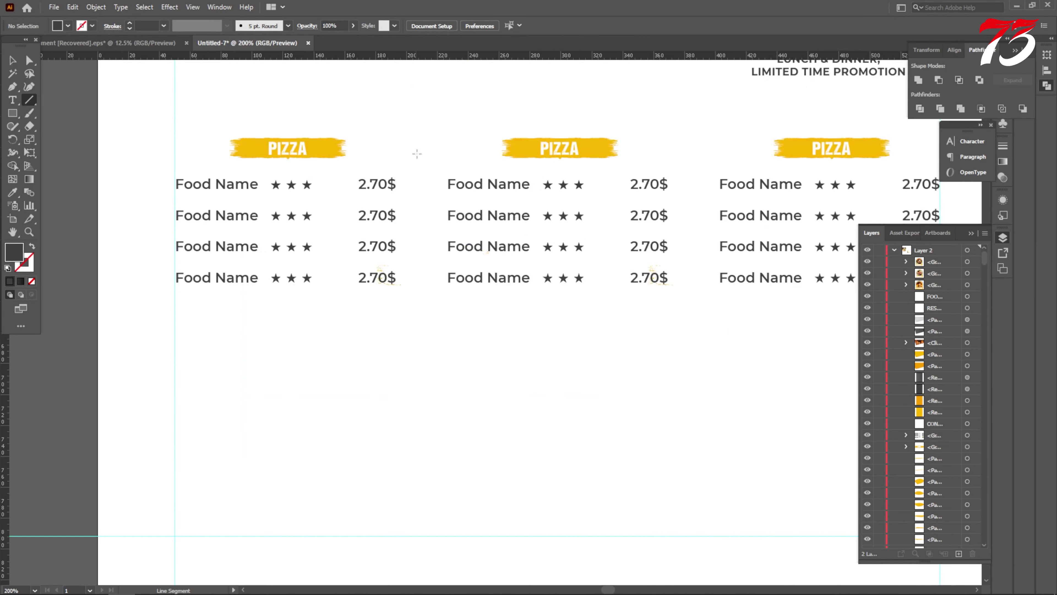
left_click_drag(424, 136, 423, 285)
left_click(12, 60)
left_click(130, 23)
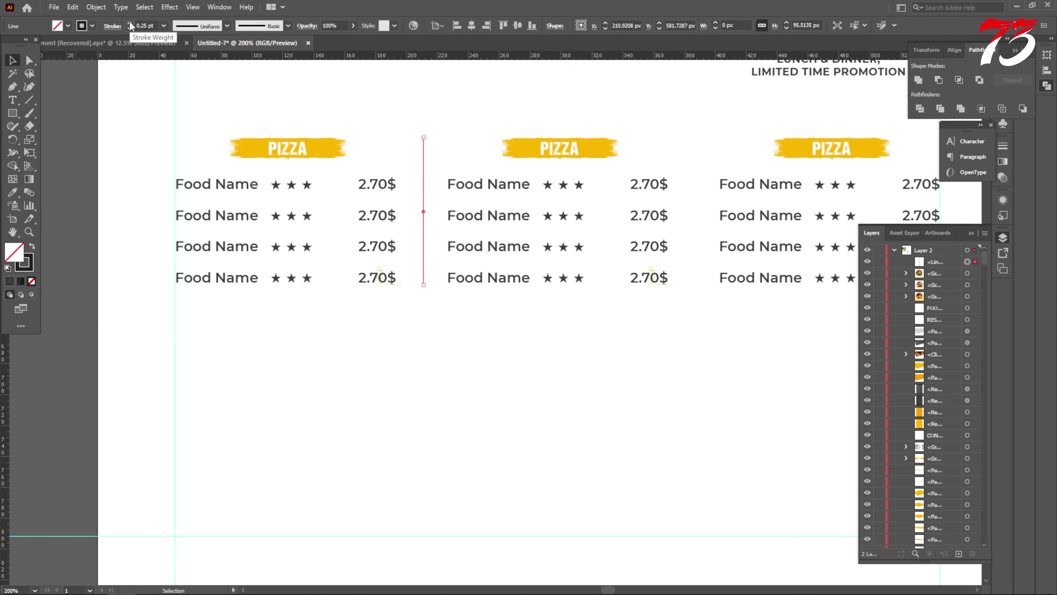
left_click(130, 24)
Step: Turn the vertical divider into a dashed line
left_click(111, 26)
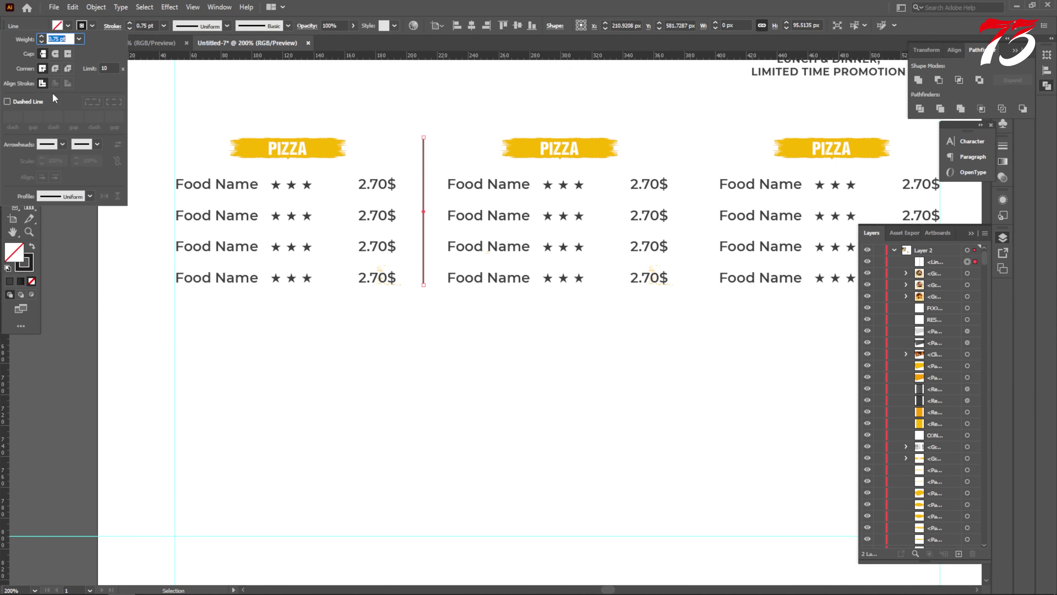
left_click(15, 103)
left_click(185, 102)
scroll(372, 216, "down", 4)
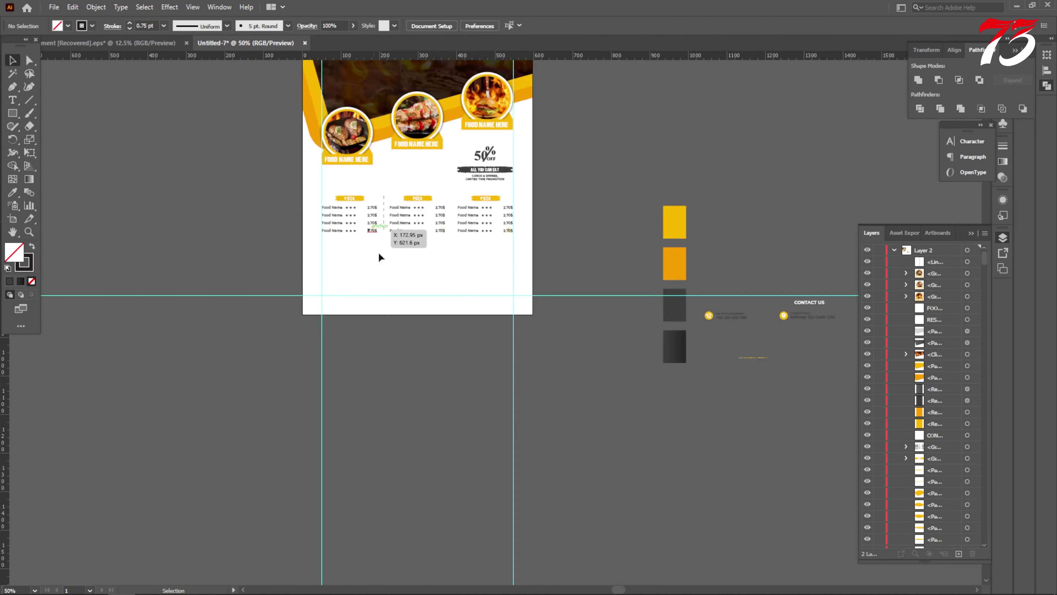
scroll(392, 217, "up", 3)
Step: Set the divider's dash length to 5 pt and its gap to 5 pt
left_click(365, 246)
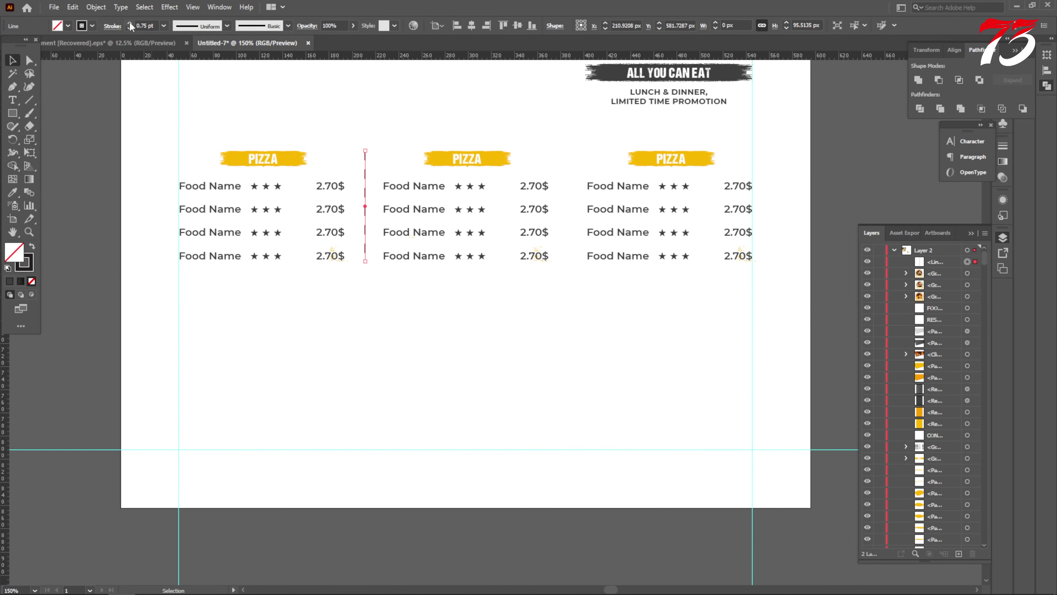
left_click(112, 26)
left_click_drag(20, 116, 1, 115)
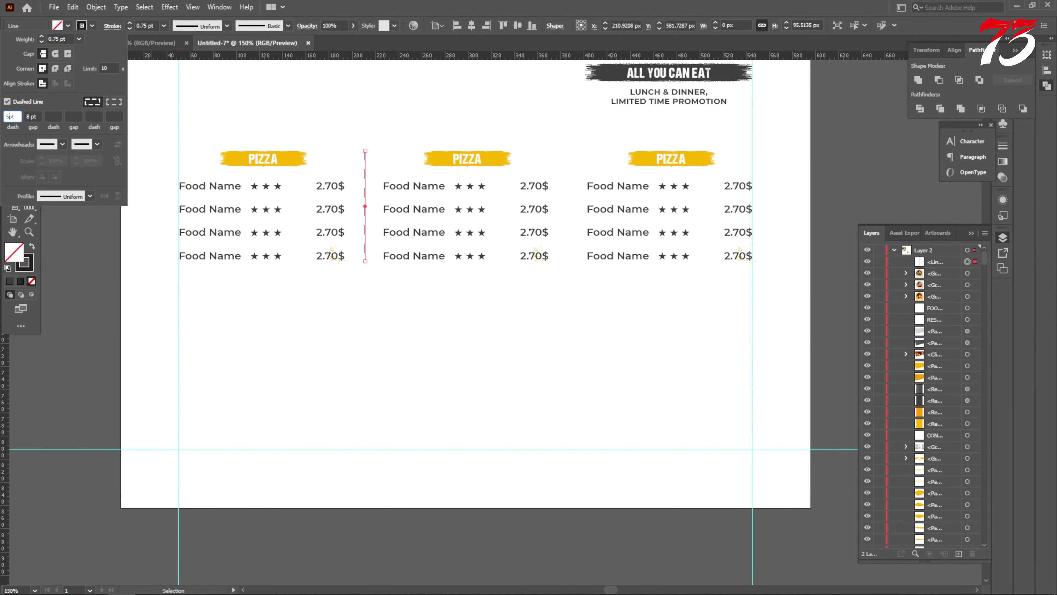
key("Return")
left_click(113, 26)
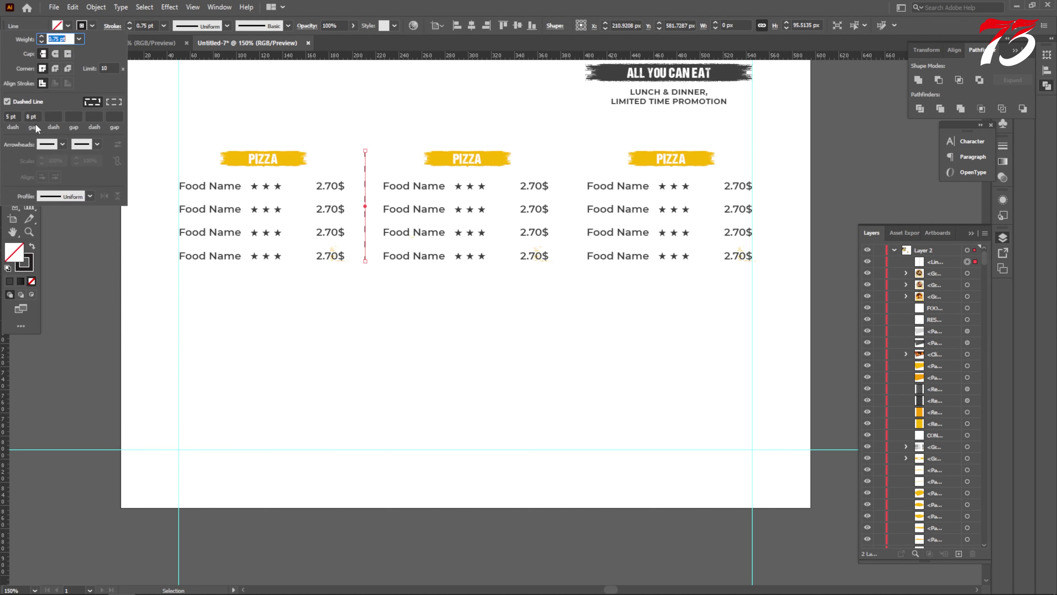
left_click_drag(38, 116, 2, 120)
type("5")
key("Return")
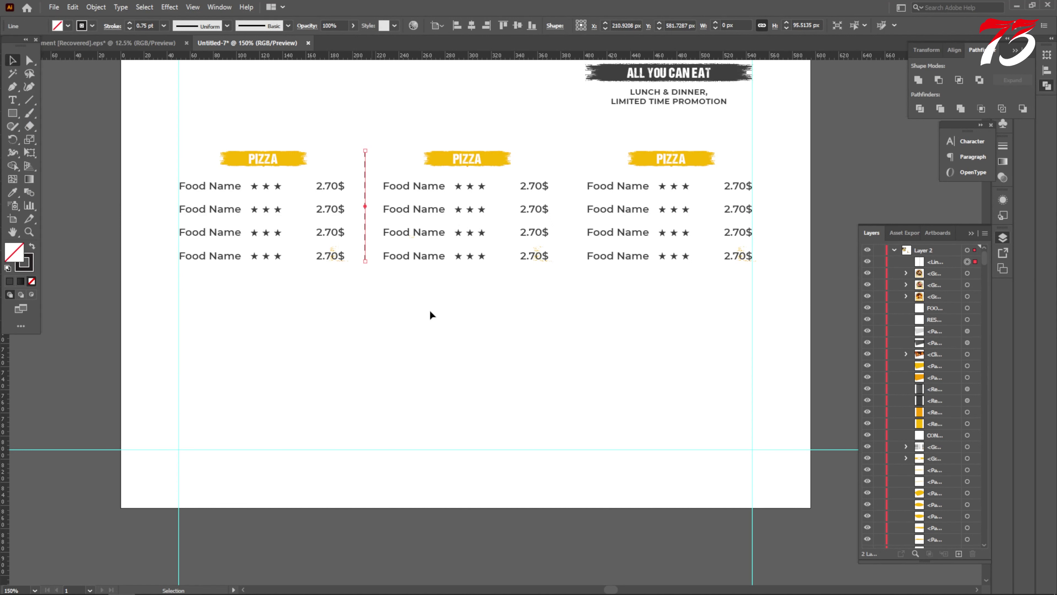
left_click(437, 340)
Step: Duplicate the dashed divider between the second and third columns, then group both dividers centered horizontally on the artboard
left_click_drag(366, 231, 569, 250)
left_click(366, 226, "shift")
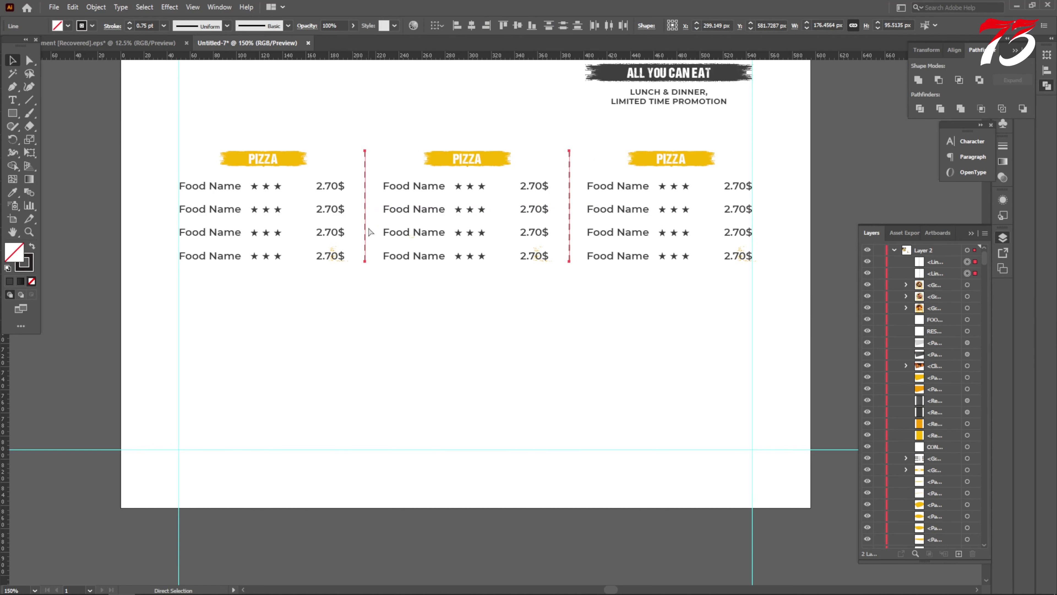
key("ctrl+g")
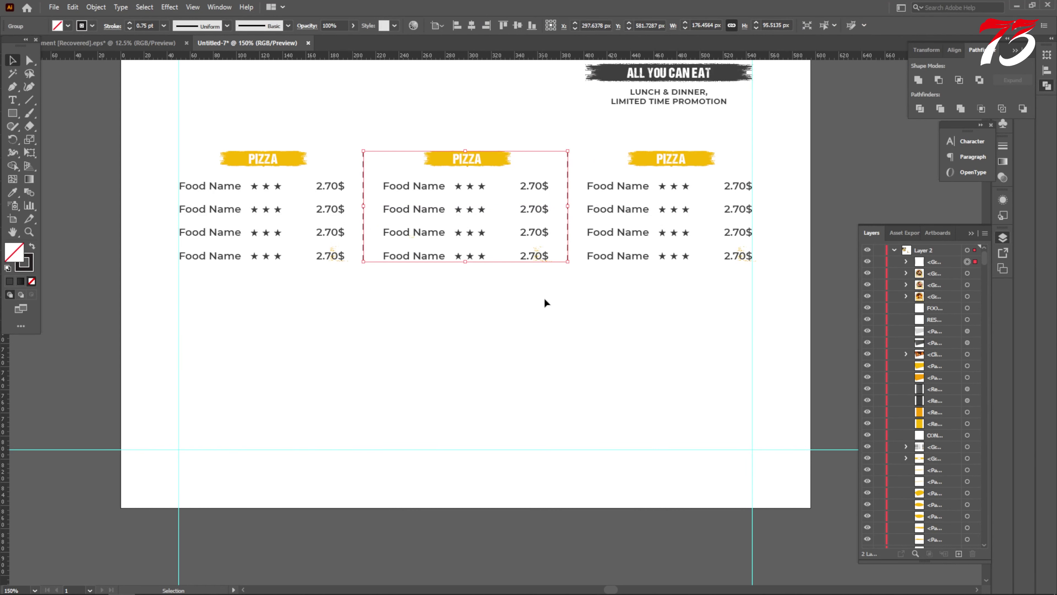
left_click(545, 300)
Step: Move the three menu columns and their dividers up, closer to the promotion block
key("ctrl+minus")
key("ctrl+minus")
scroll(652, 362, "down", 3)
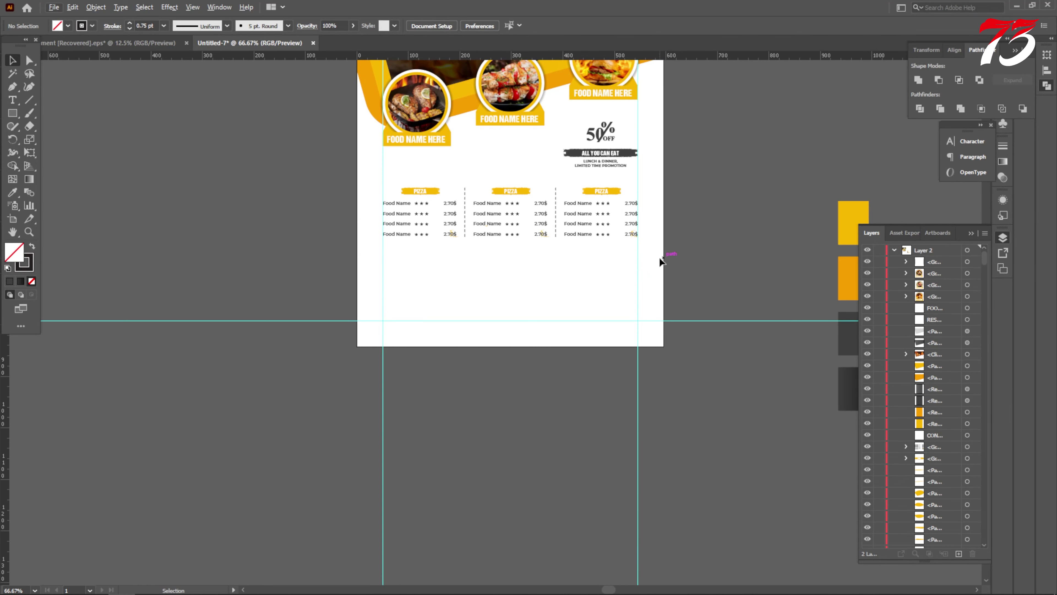
left_click_drag(661, 261, 363, 180)
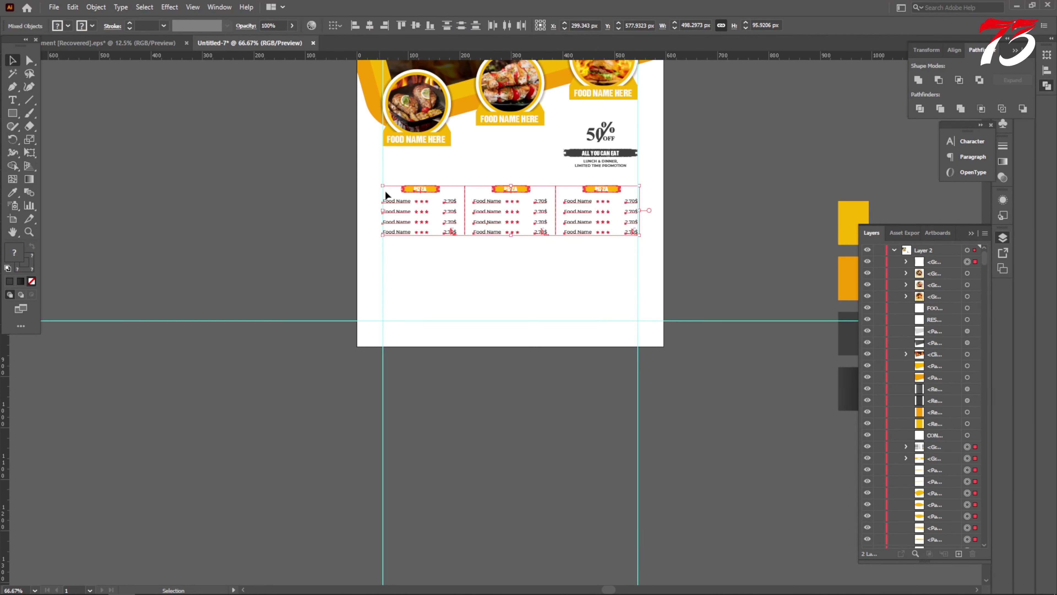
key("shift+Up")
left_click(729, 178)
Step: Nudge the 50% OFF promotion block up slightly
left_click(609, 152)
key("Up")
key("Up")
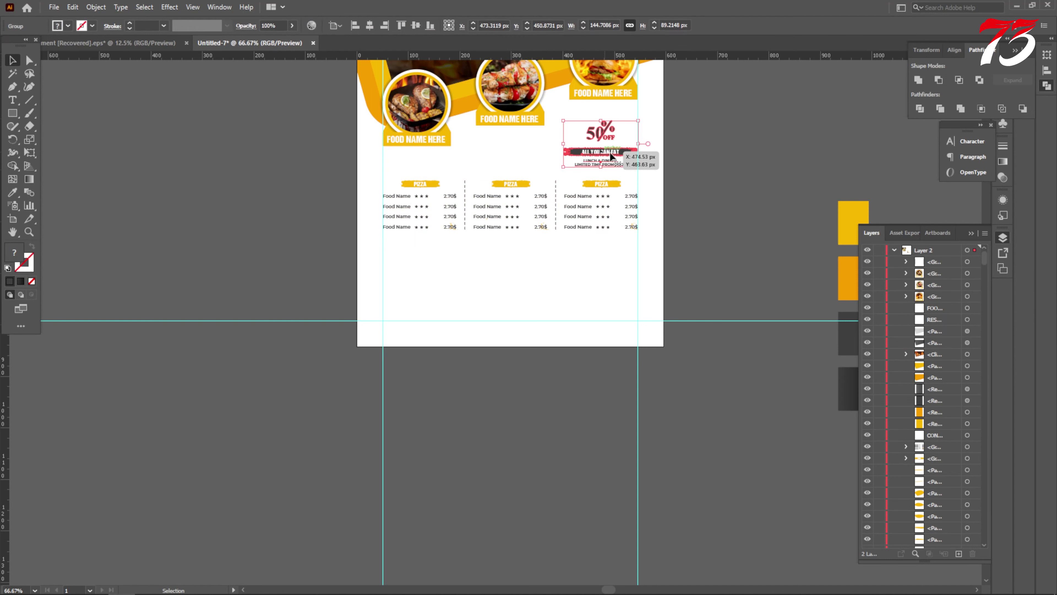
Step: Add the heading "OUR RESTAURENT" below the three menu columns and enlarge it to about 32 pt
left_click(742, 166)
key("t")
scroll(519, 267, "down", 2)
left_click(501, 222)
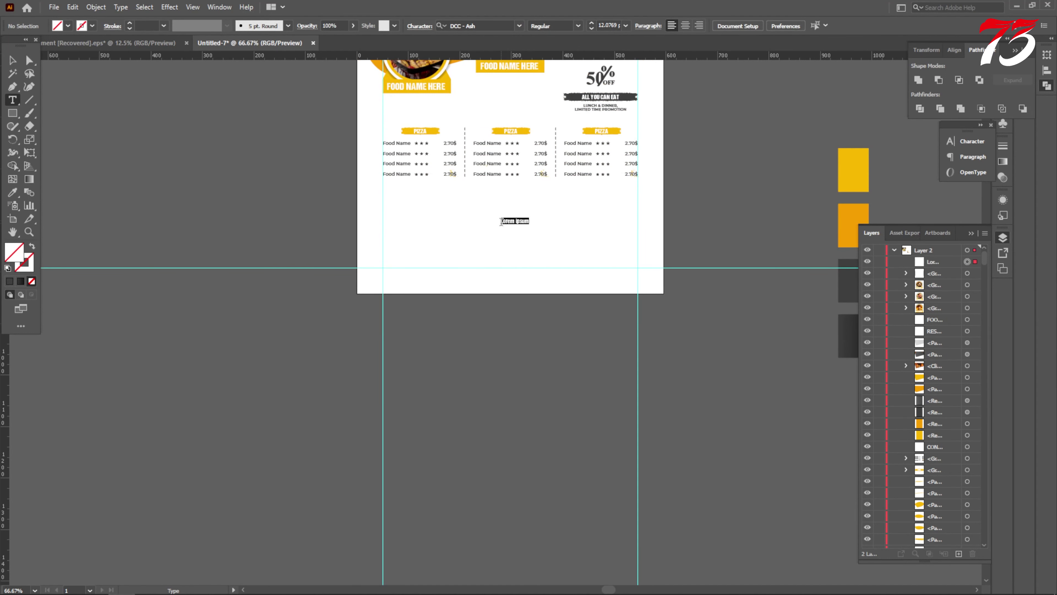
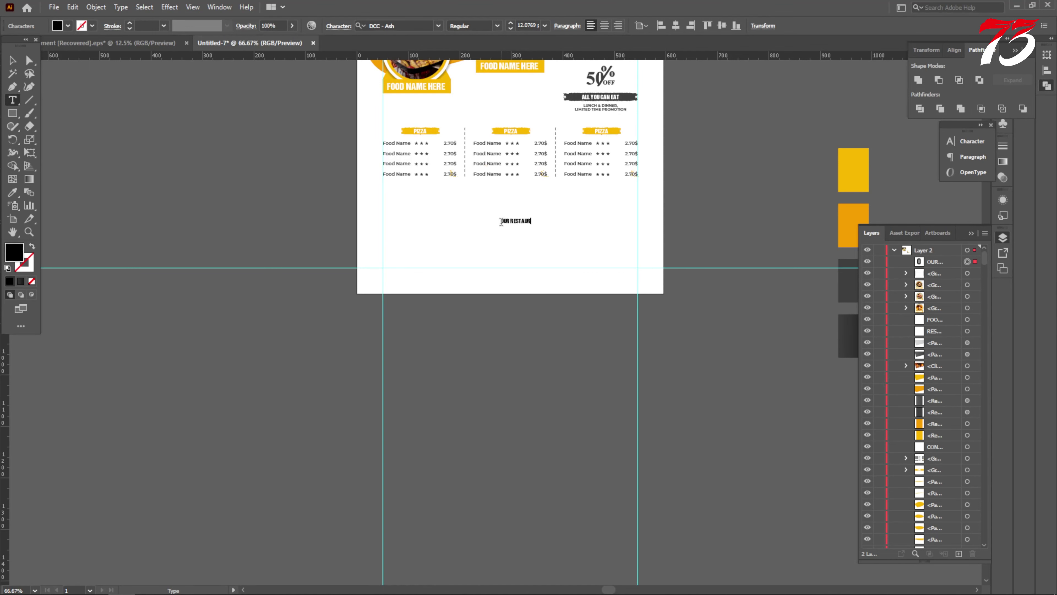
left_click(9, 63)
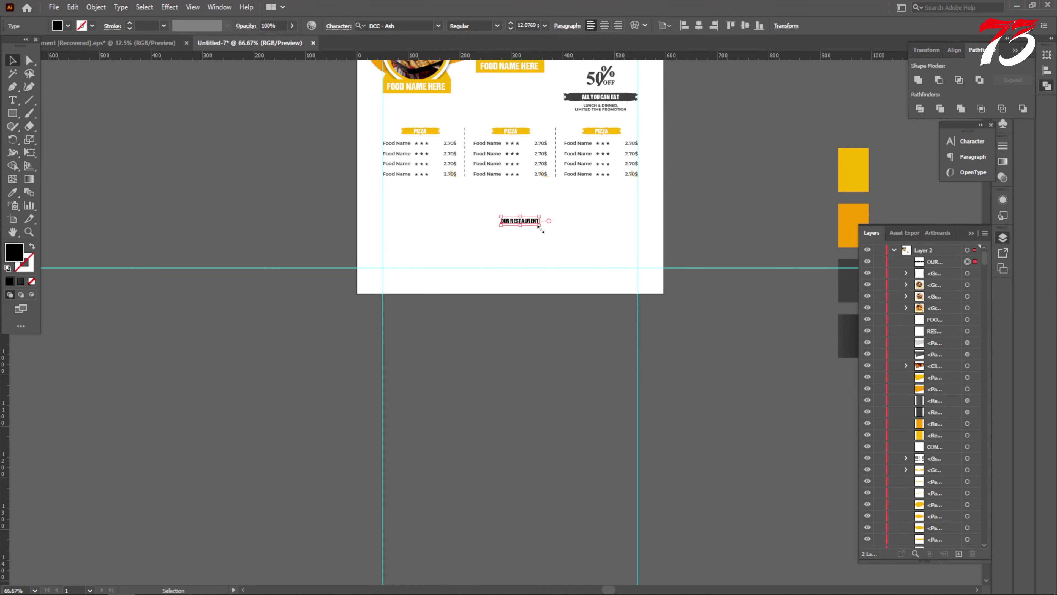
left_click_drag(540, 224, 576, 223)
Step: Recolor the "OUR RESTAURENT" heading with the yellow sampled from a food name label
key("i")
scroll(540, 111, "up", 2)
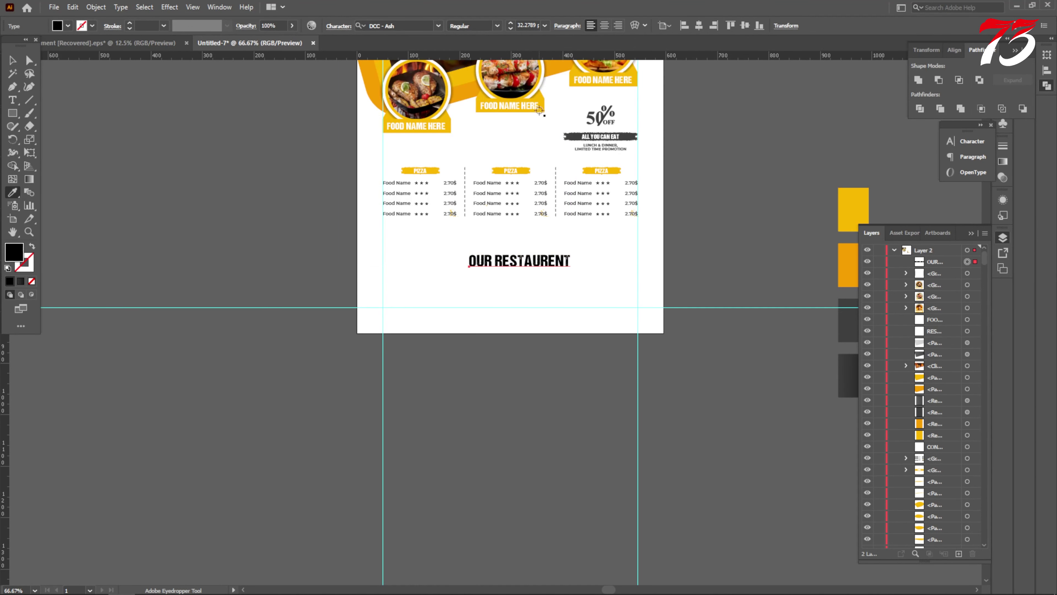
left_click(540, 104)
key("v")
Step: Move the "OUR RESTAURENT" heading up a little and center it horizontally on the artboard
key("ctrl+plus")
key("ctrl+plus")
key("ctrl+plus")
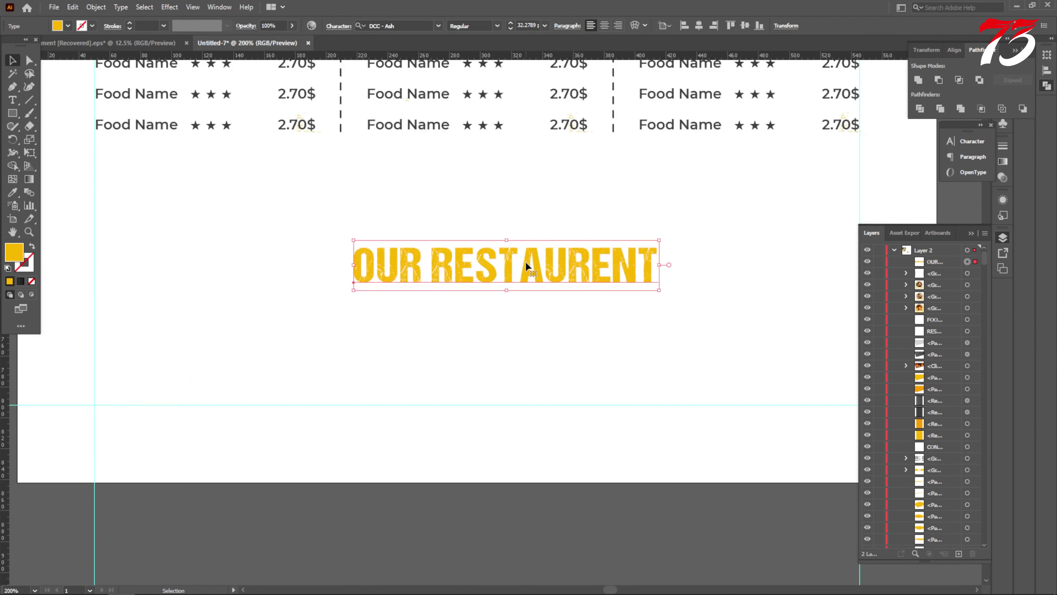
left_click_drag(527, 262, 508, 242)
left_click(698, 25)
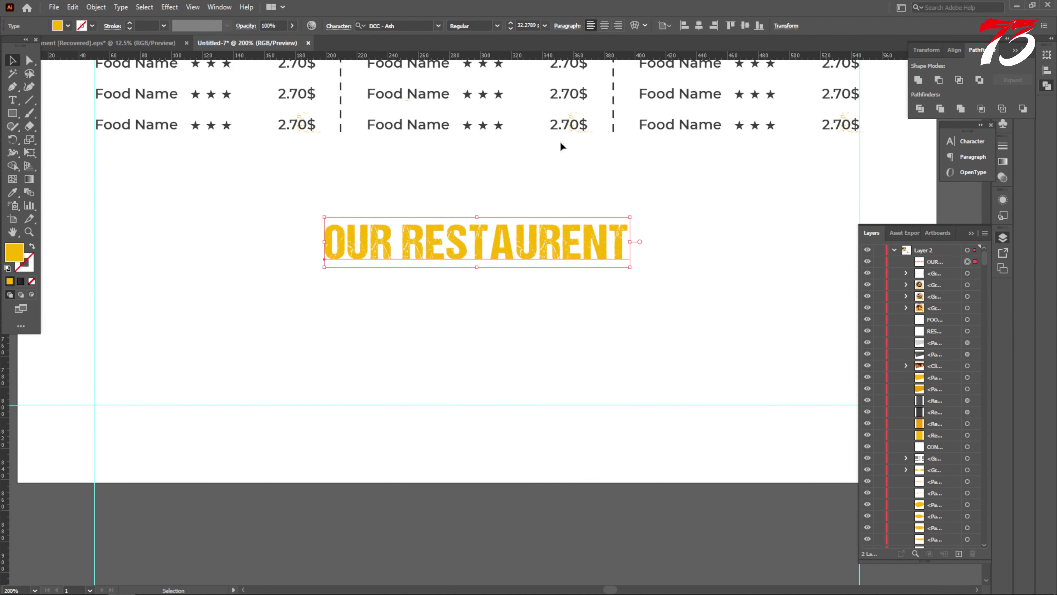
Step: Enlarge the restaurant heading slightly to about 34.5 pt and move it closer to the menu columns
key("ctrl+minus")
left_click_drag(617, 220, 622, 221)
left_click(614, 254)
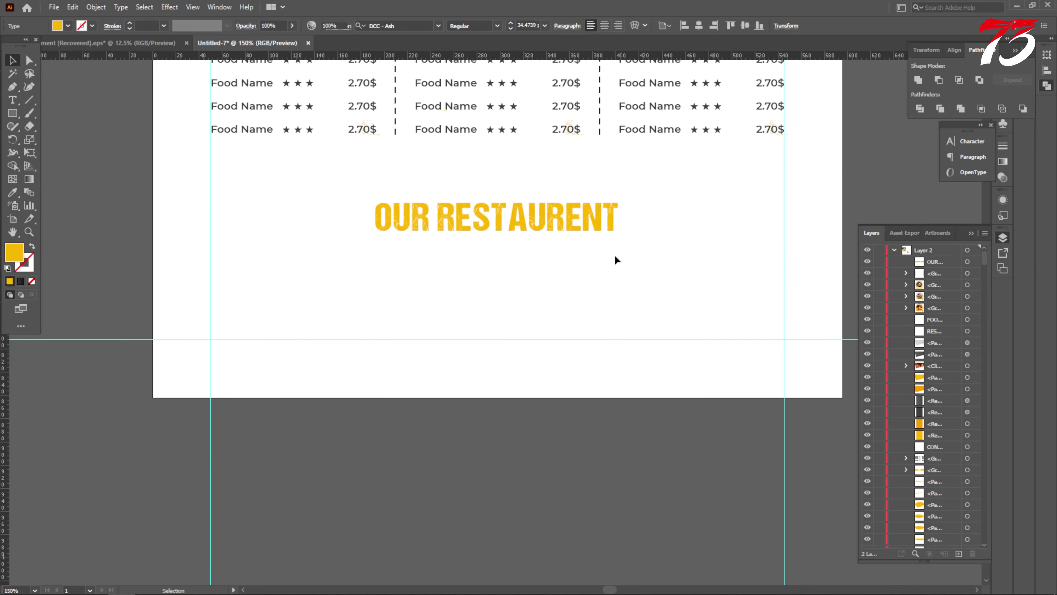
scroll(531, 272, "down", 2)
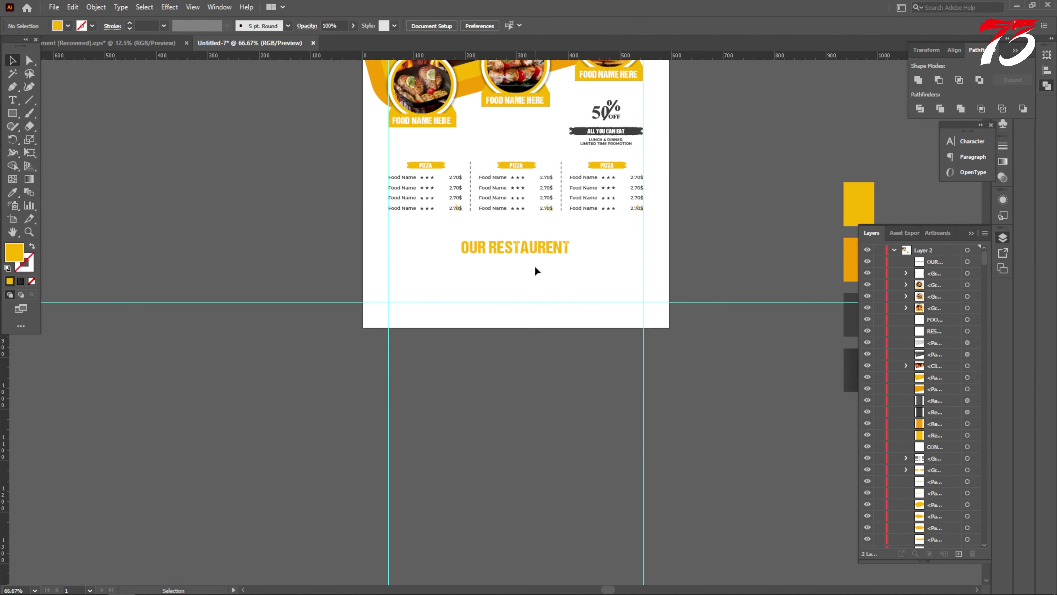
left_click_drag(536, 251, 518, 244)
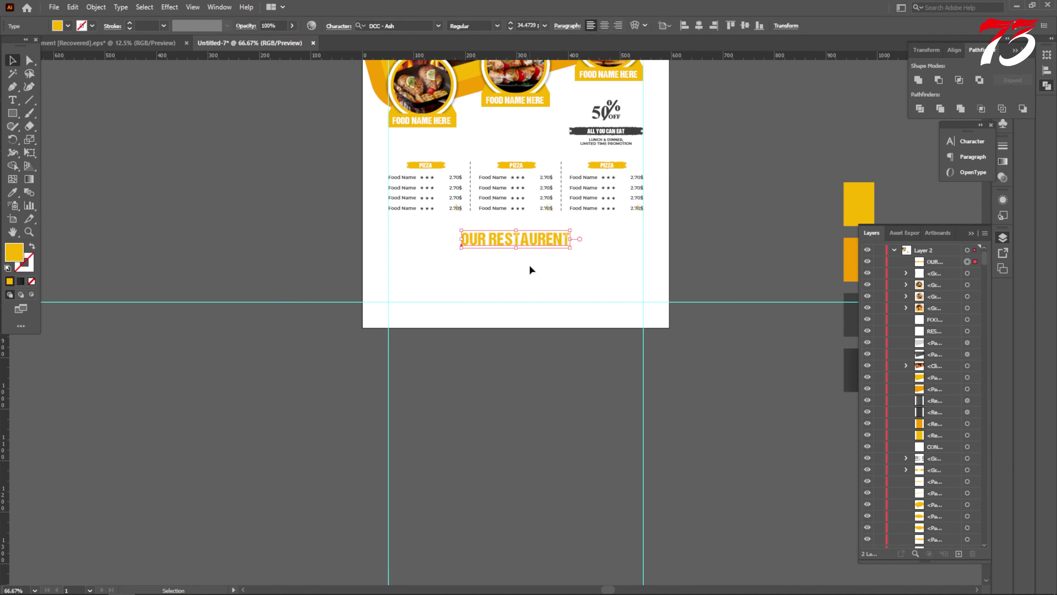
left_click(529, 265)
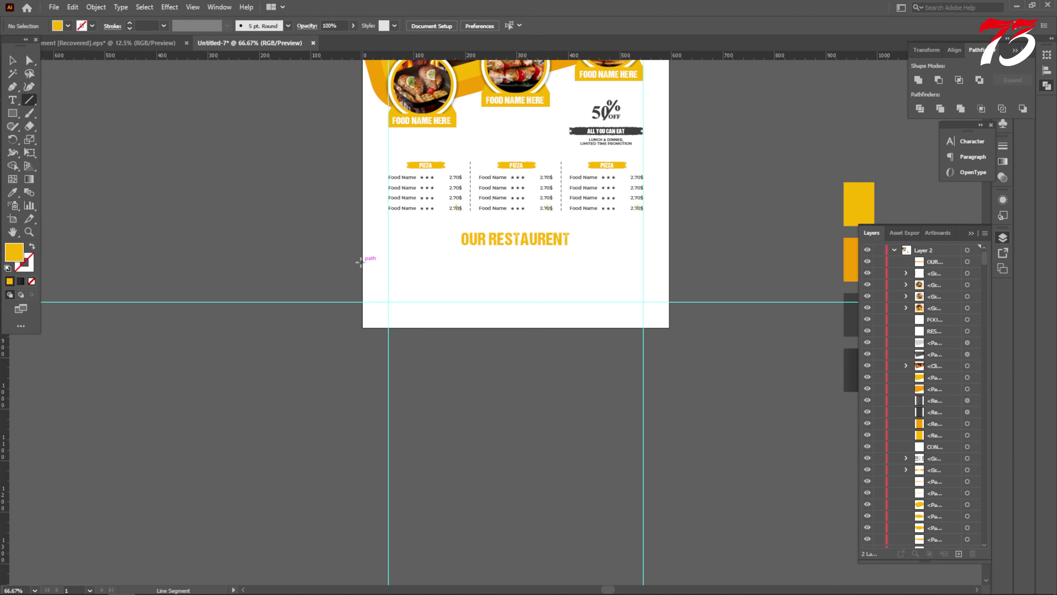
Step: Draw a thin rectangle about 112 px wide and 1 px high as an underline beneath the "OUR RESTAURENT" heading
left_click_drag(360, 261, 672, 266)
key("ctrl+z")
scroll(564, 259, "up", 4)
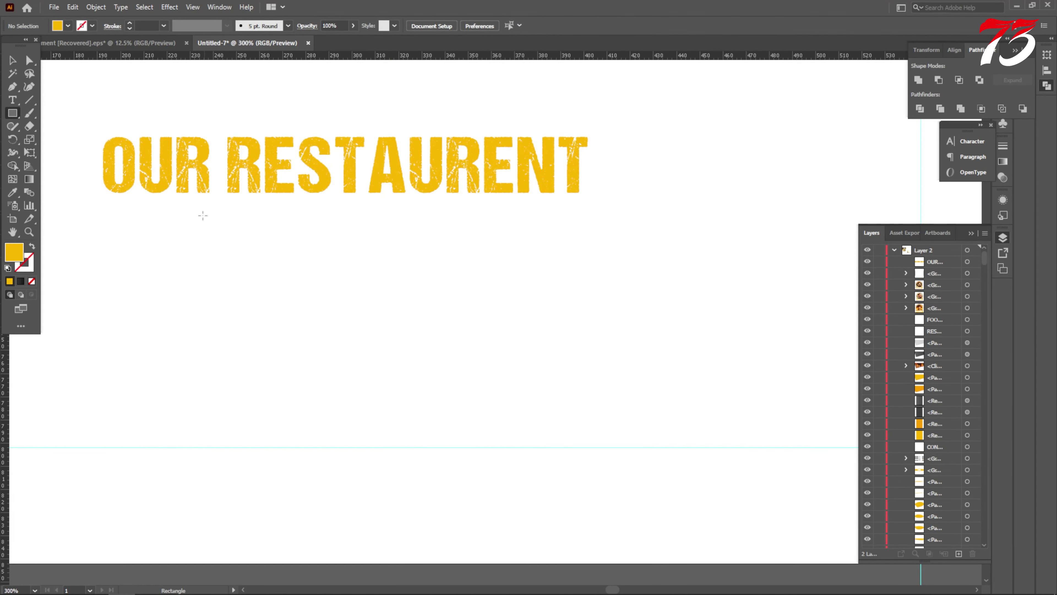
left_click_drag(200, 214, 458, 215)
Step: Recolor the heading's underline with the design's dark grey fill
left_click(13, 193)
key("ctrl+minus")
key("ctrl+minus")
key("ctrl+minus")
key("ctrl+minus")
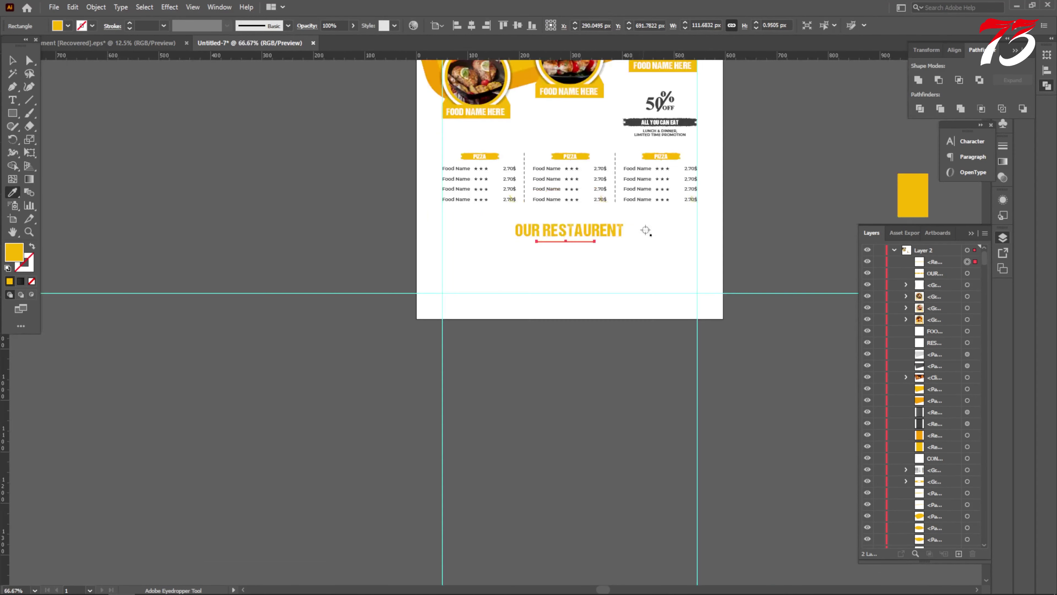
left_click(12, 61)
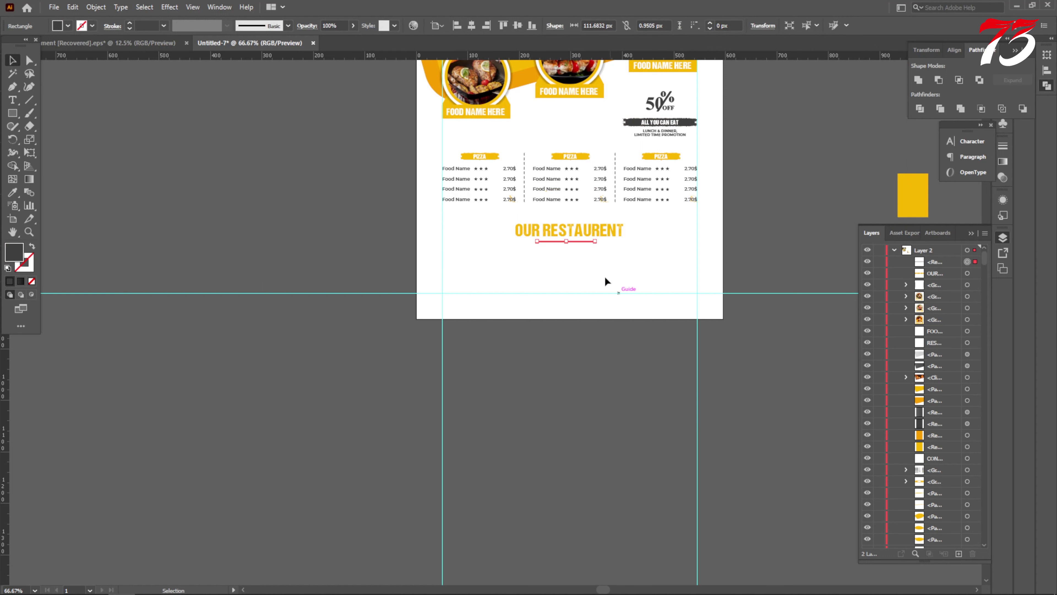
Step: Center the underline beneath the "OUR RESTAURENT" heading and group the two, centered on the artboard
left_click_drag(604, 284, 552, 220)
left_click(370, 26)
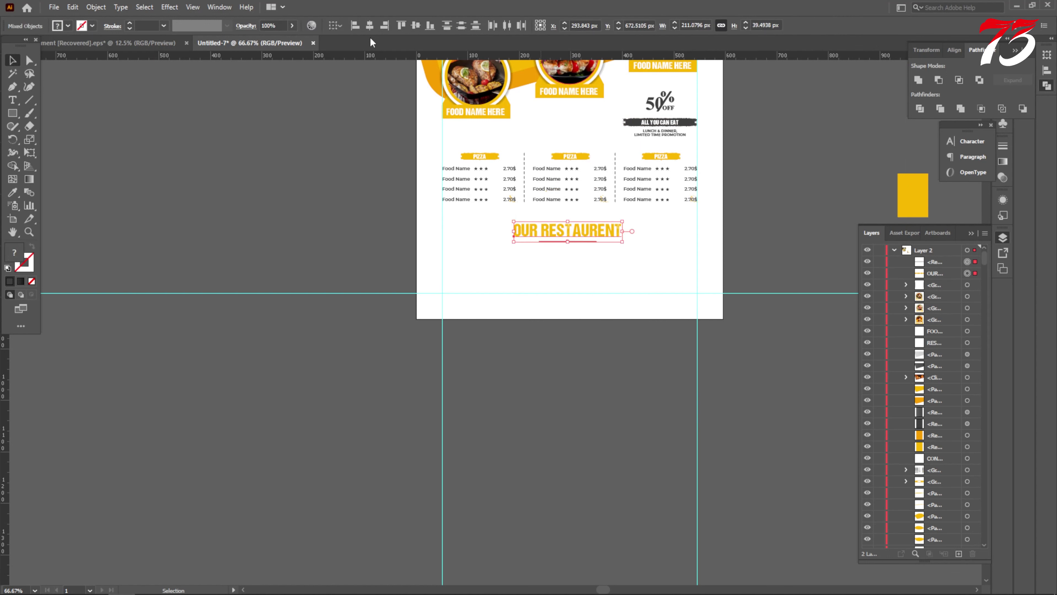
key("ctrl+g")
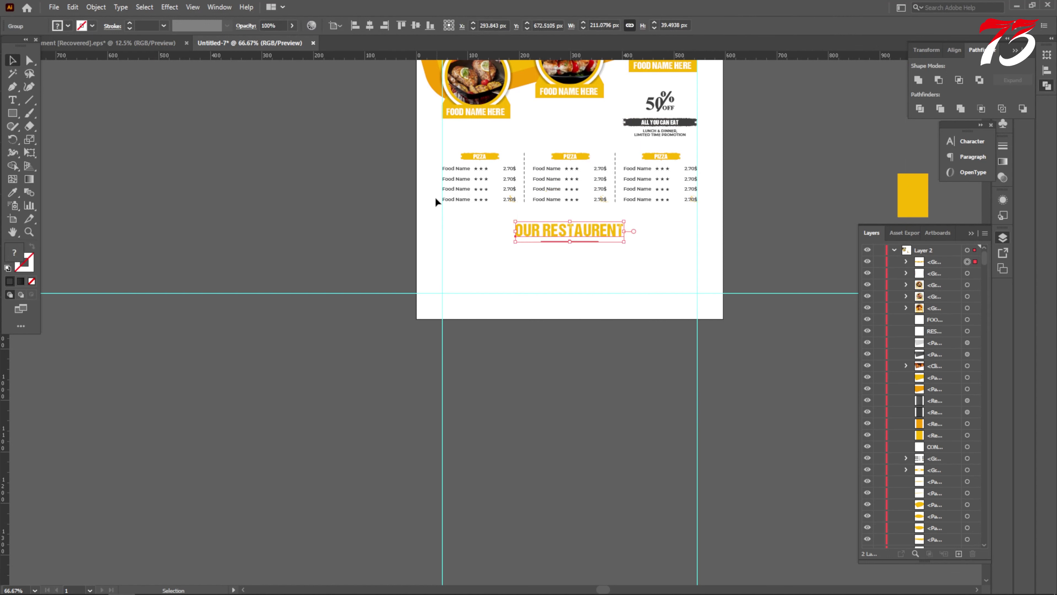
left_click(450, 222)
Step: Create an area text box of placeholder text below the heading, spanning between the two vertical margin guides
left_click(12, 101)
scroll(450, 278, "down", 2)
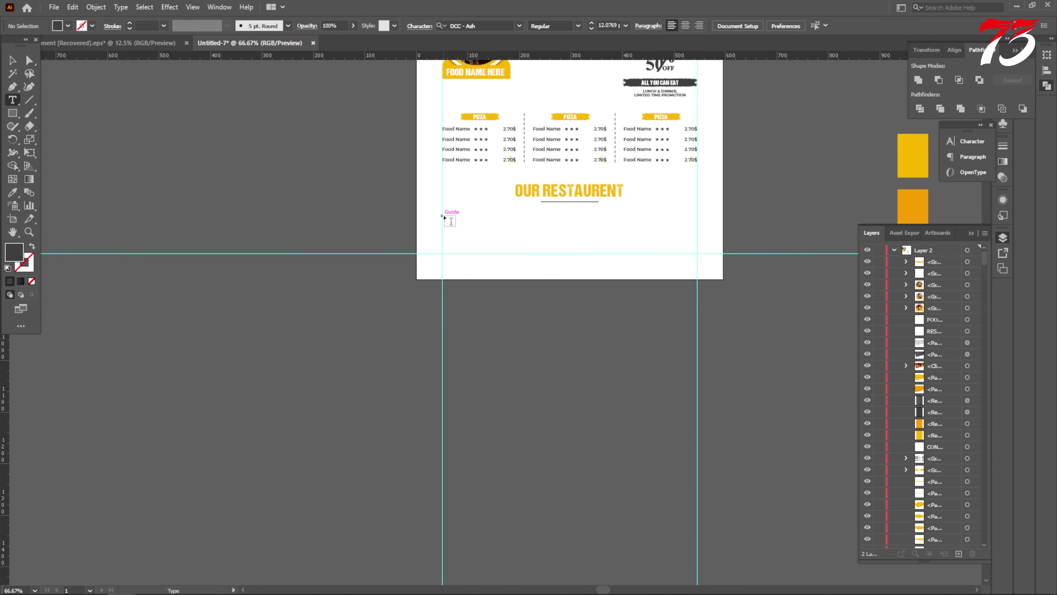
left_click_drag(442, 213, 698, 254)
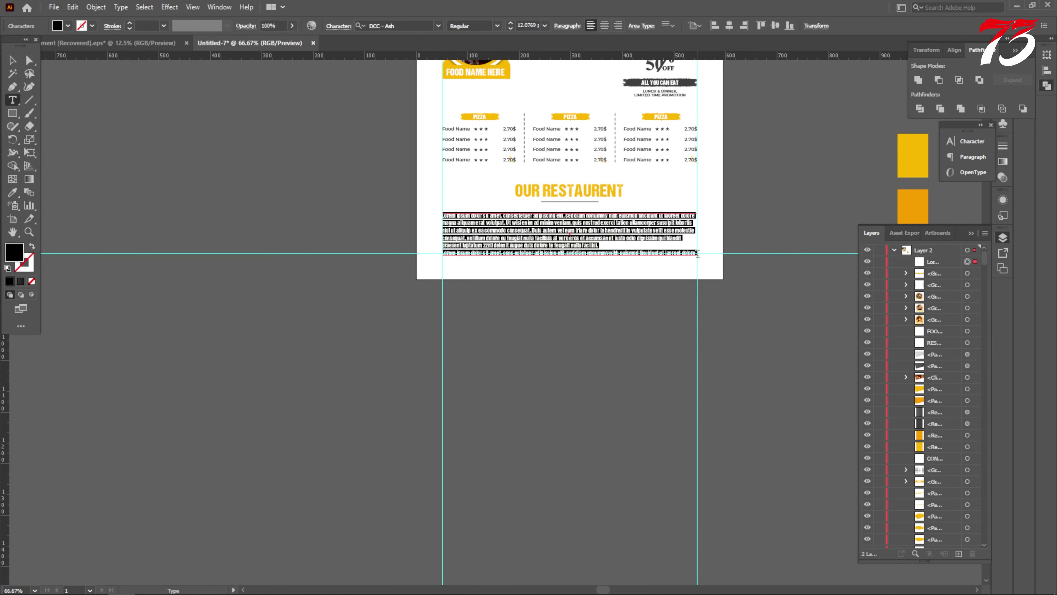
left_click(12, 59)
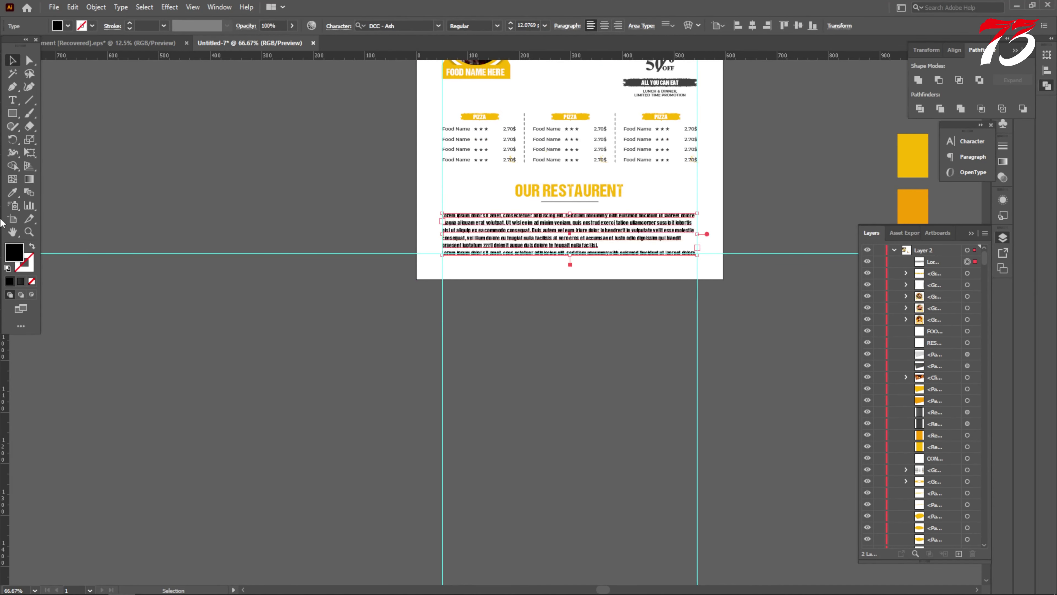
Step: Set the placeholder paragraph's font to Montserrat Regular and justify it with the last line centered
left_click(408, 24)
type("mont")
scroll(425, 182, "down", 1)
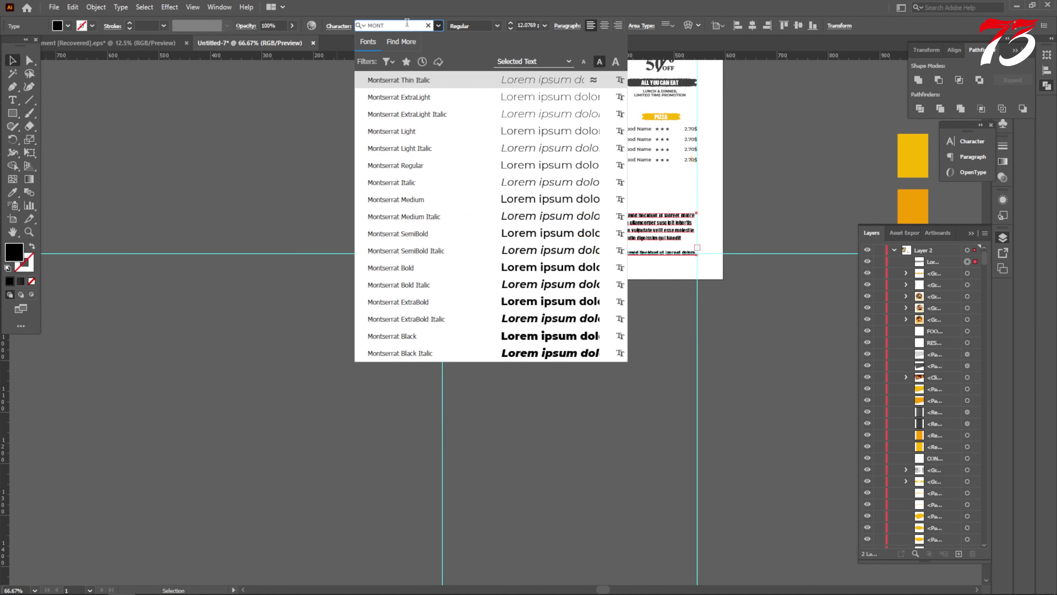
left_click(425, 181)
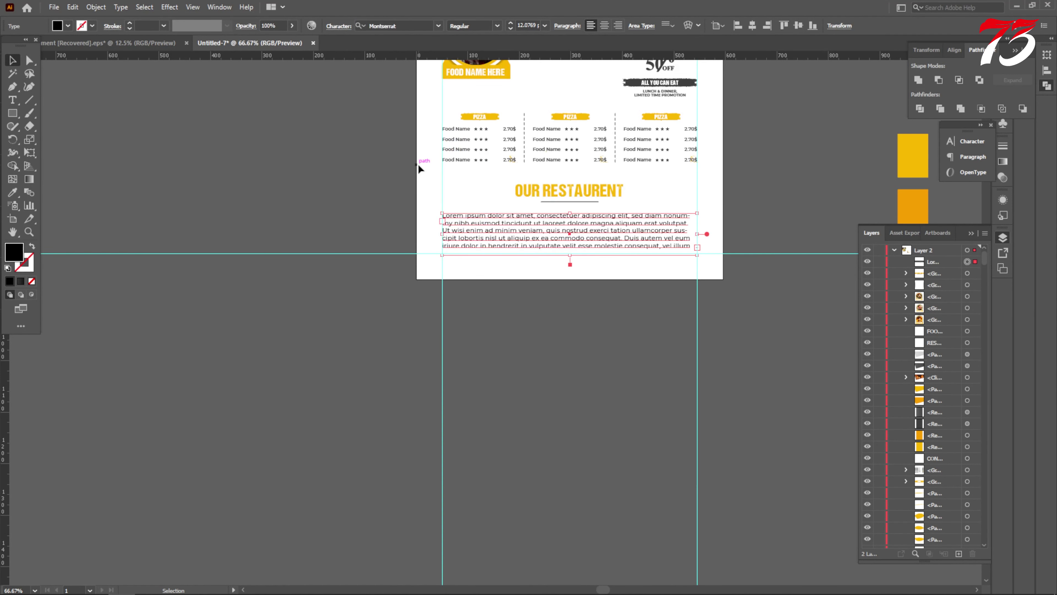
left_click(567, 27)
left_click(535, 43)
Step: Extend the text frame downward and shorten the placeholder text so it ends with "ut laoreet dolore magna"
left_click(568, 257)
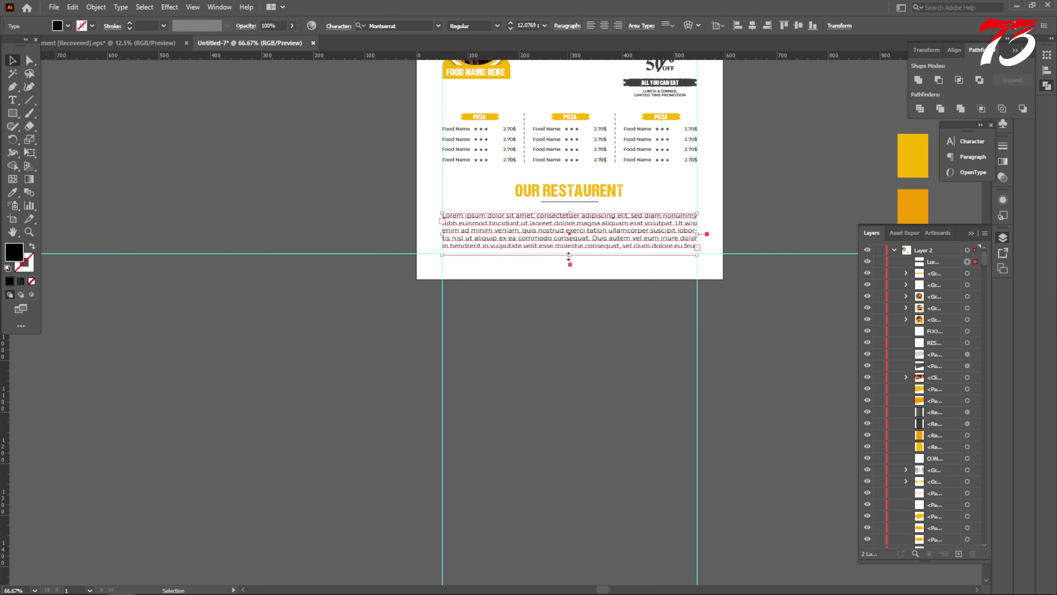
left_click_drag(568, 255, 570, 391)
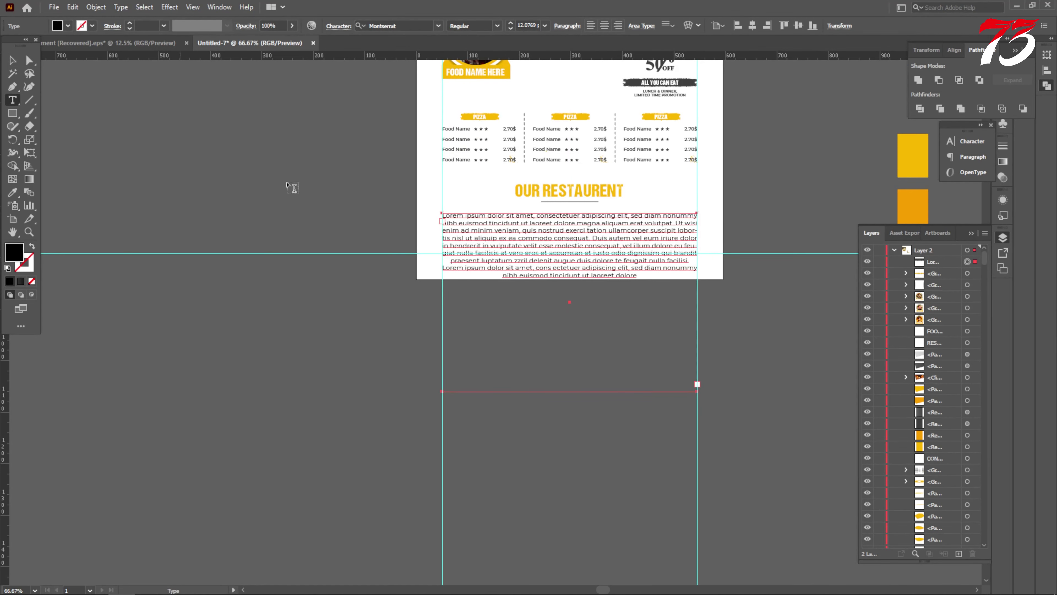
scroll(622, 241, "up", 2)
left_click_drag(681, 223, 853, 526)
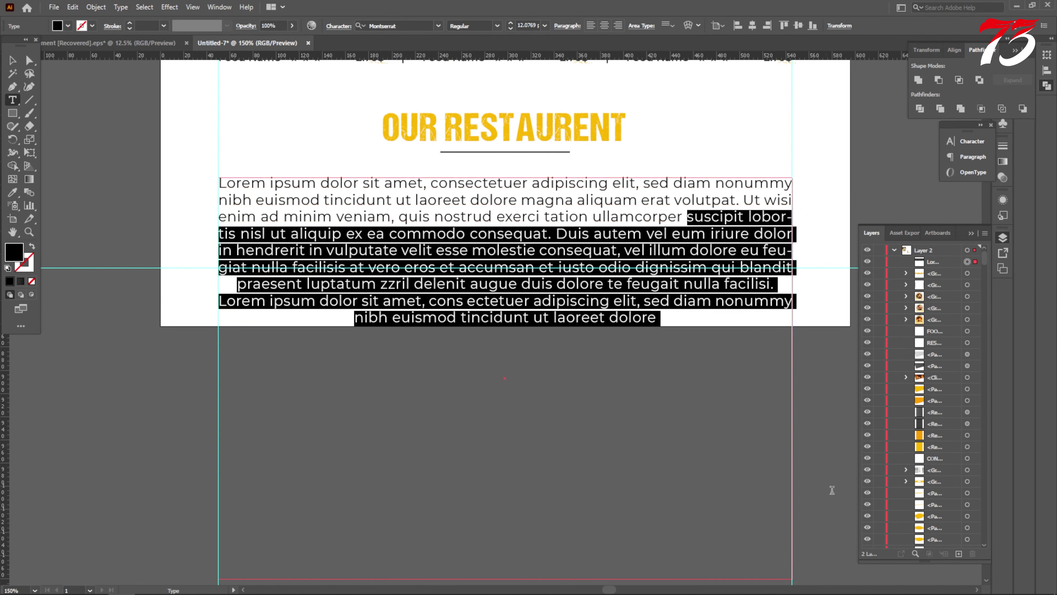
key("Delete")
left_click_drag(673, 203, 766, 338)
key("Delete")
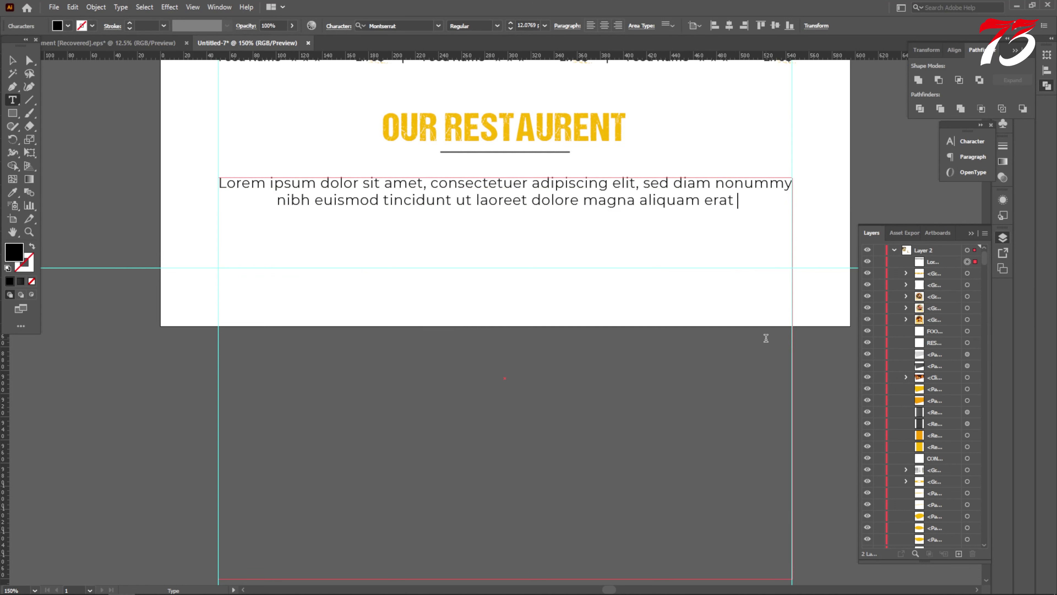
left_click_drag(640, 200, 786, 208)
key("Delete")
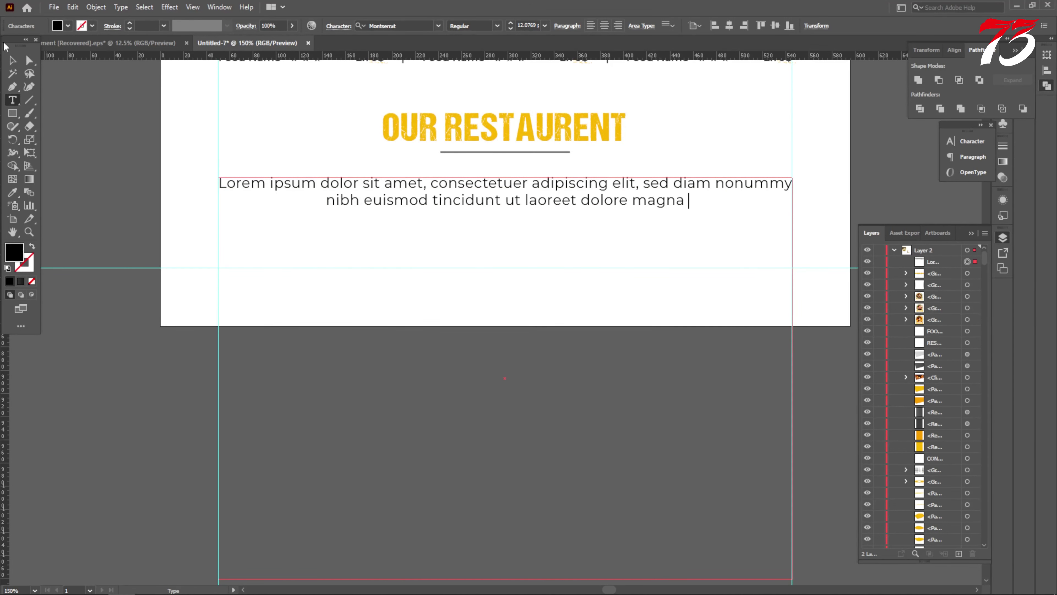
key("Escape")
Step: Raise the paragraph's leading to just above 22 pt and color its text with the underline's dark grey
left_click(338, 29)
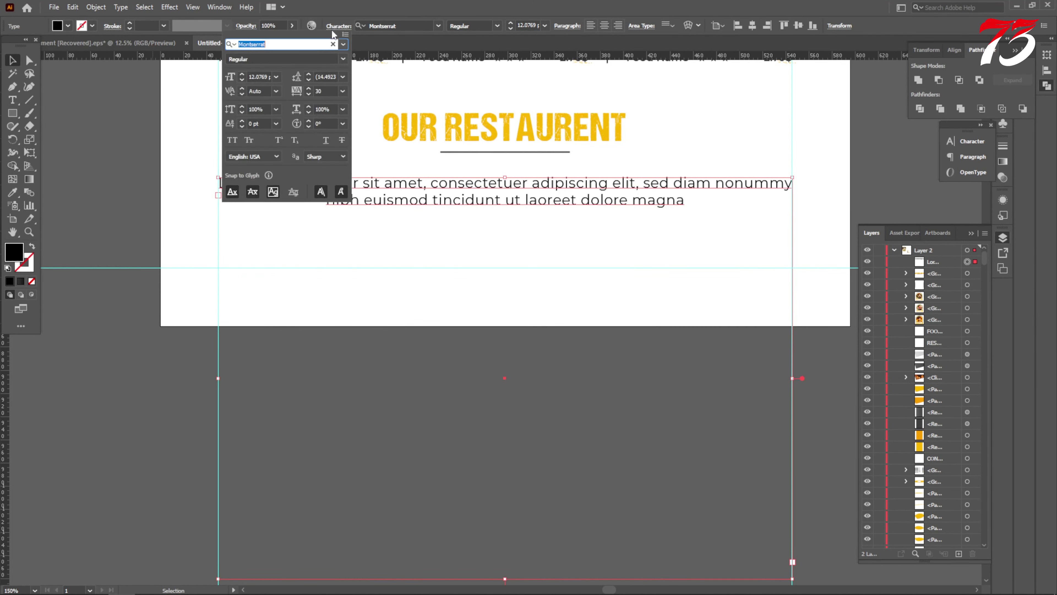
left_click(309, 75)
left_click(308, 75)
left_click(308, 75)
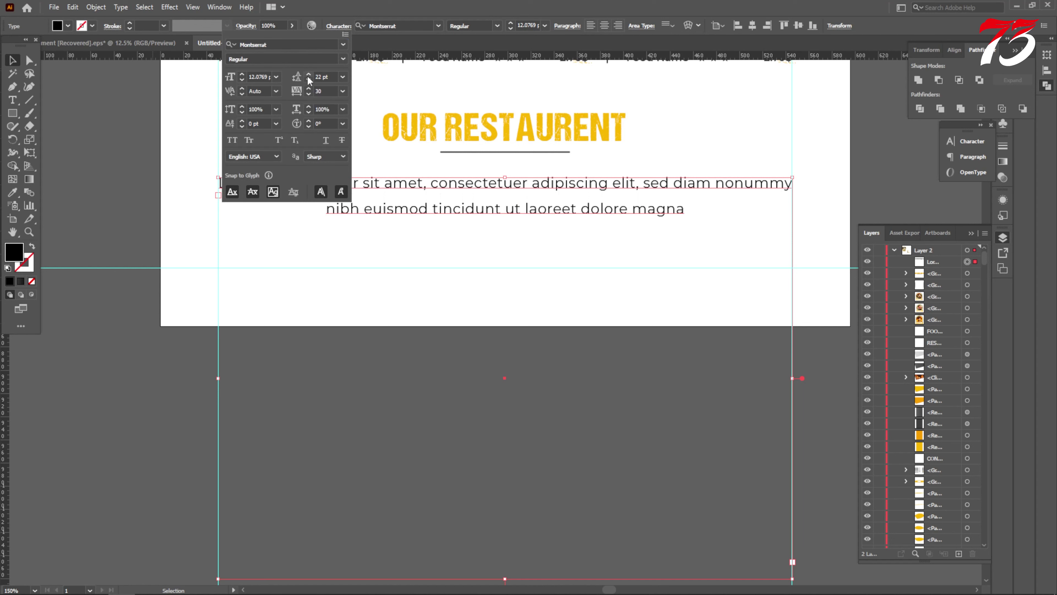
left_click(308, 75)
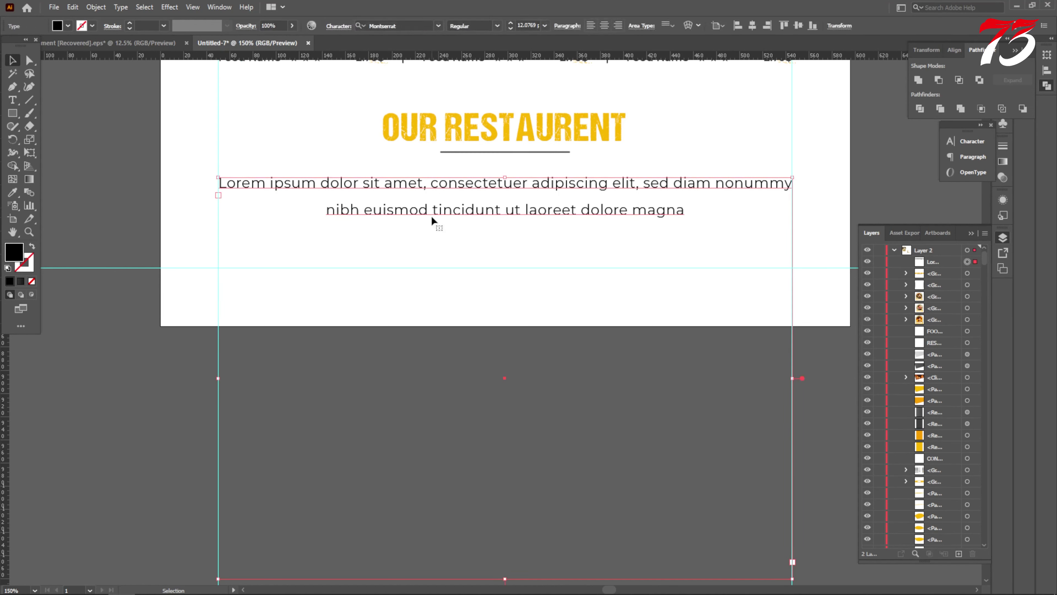
left_click(465, 152)
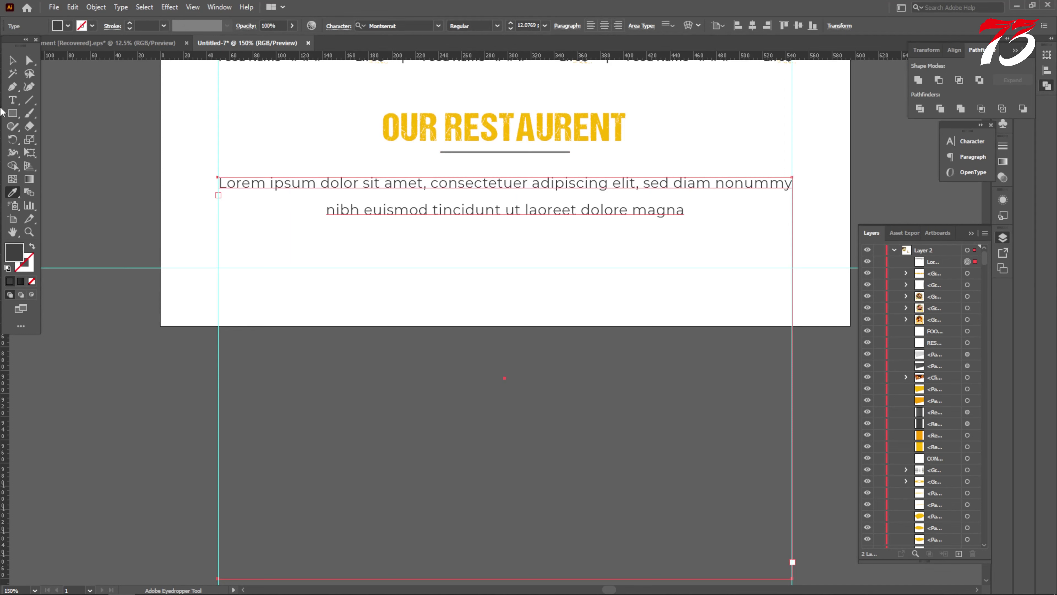
Step: Shrink the text frame's height to fit its two lines and move the paragraph slightly closer to the underline
scroll(512, 524, "down", 2)
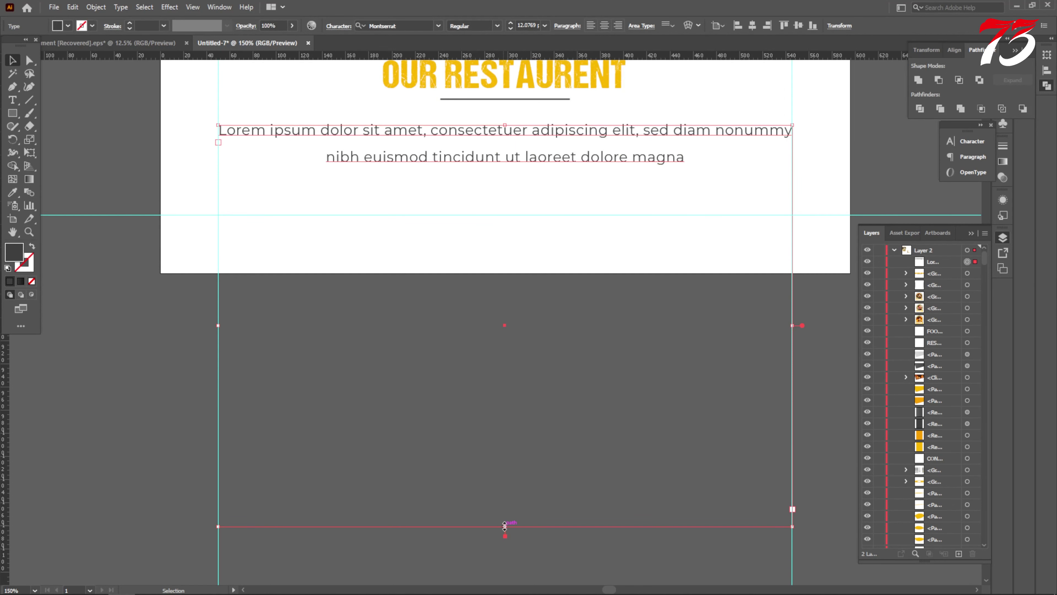
left_click_drag(504, 527, 491, 164)
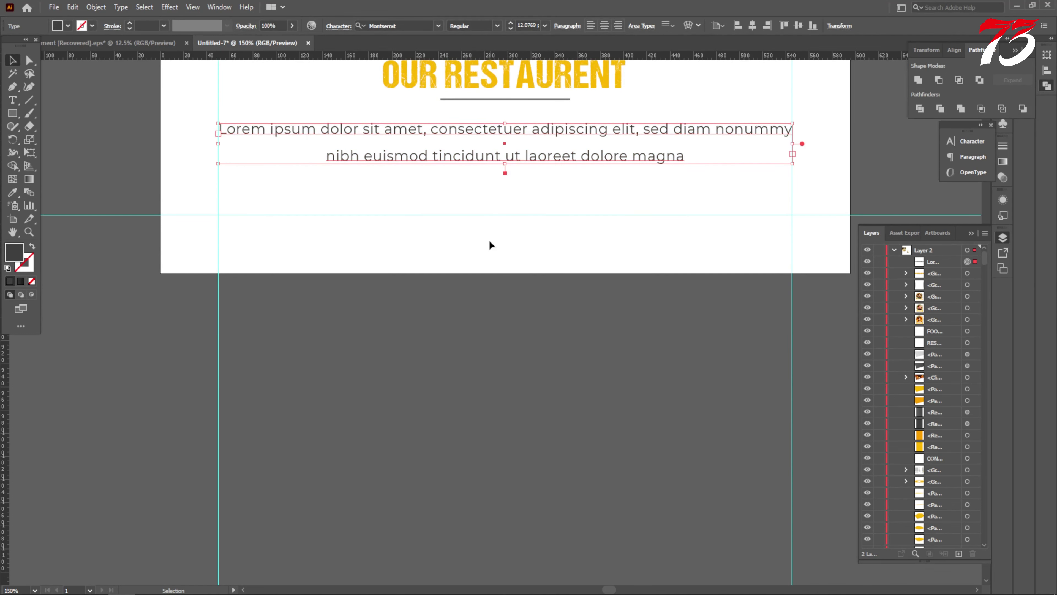
left_click(501, 276)
Step: Reduce the paragraph's leading to just below 22 pt and nudge the text up slightly toward the heading
scroll(595, 253, "up", 6)
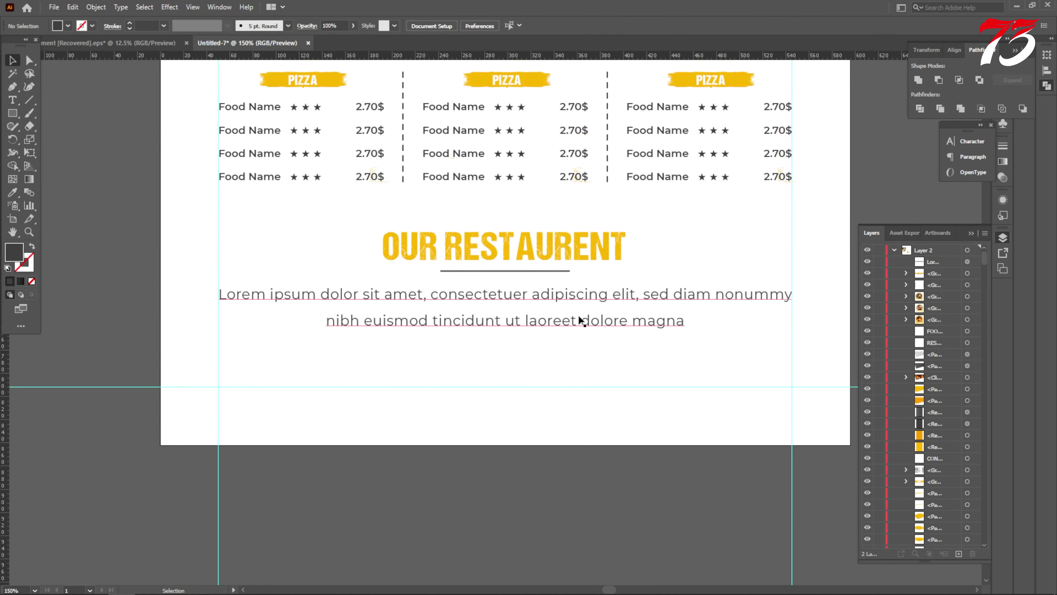
left_click(559, 323)
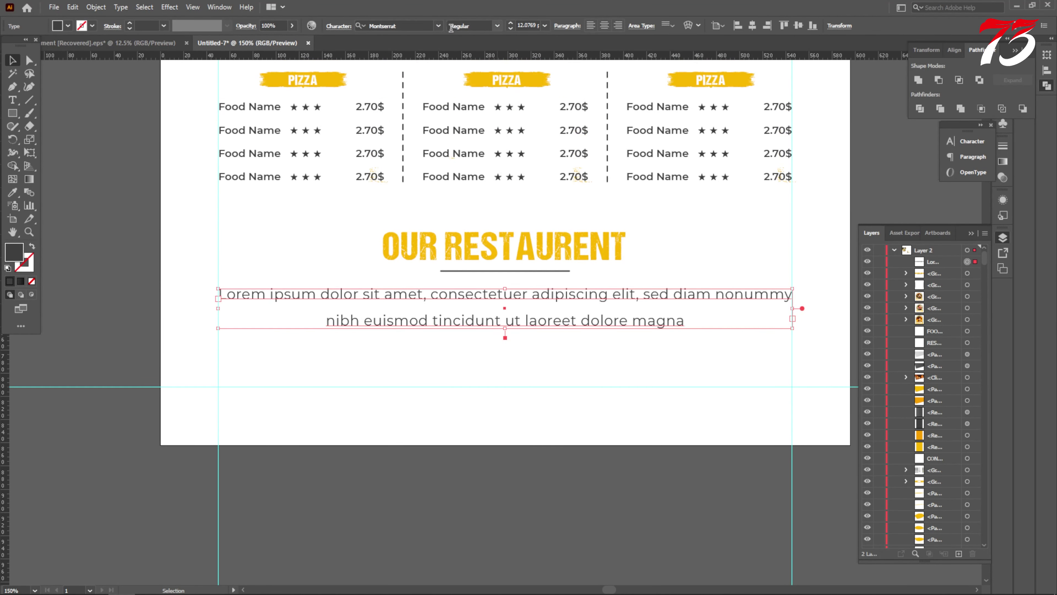
left_click(337, 27)
left_click(309, 80)
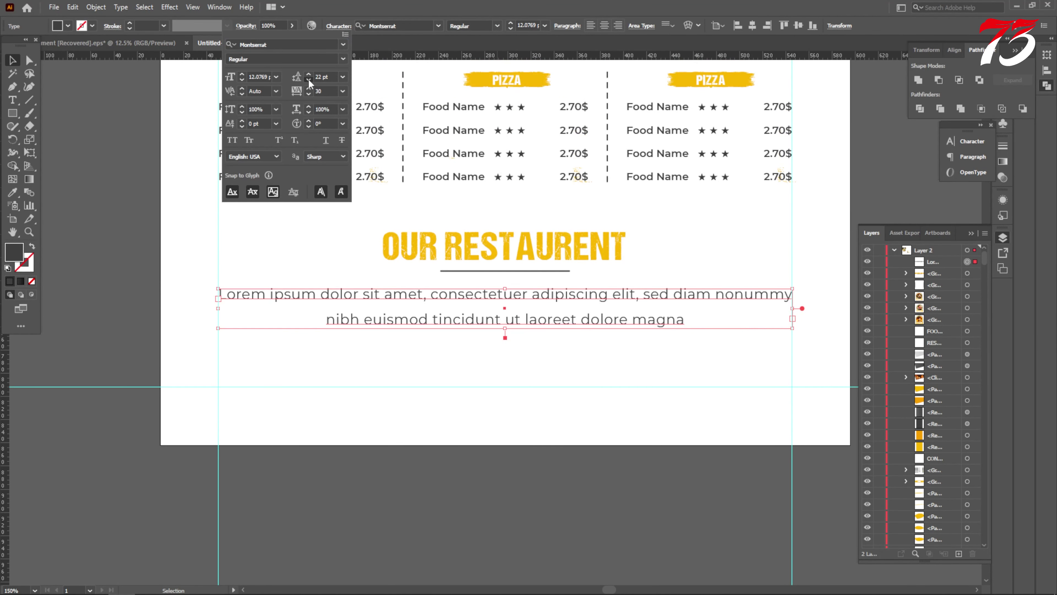
left_click(308, 80)
left_click(458, 345)
left_click_drag(598, 344, 505, 302)
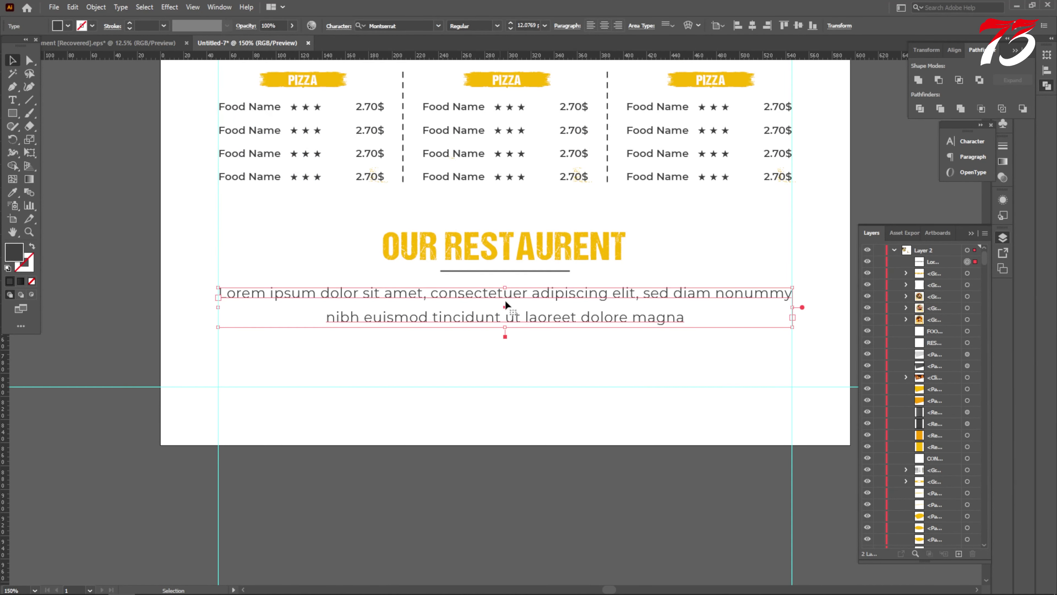
Step: Nudge the two-line paragraph slightly up, closer to the line under the OUR RESTAURENT heading
key("Up")
key("Up")
left_click(556, 346)
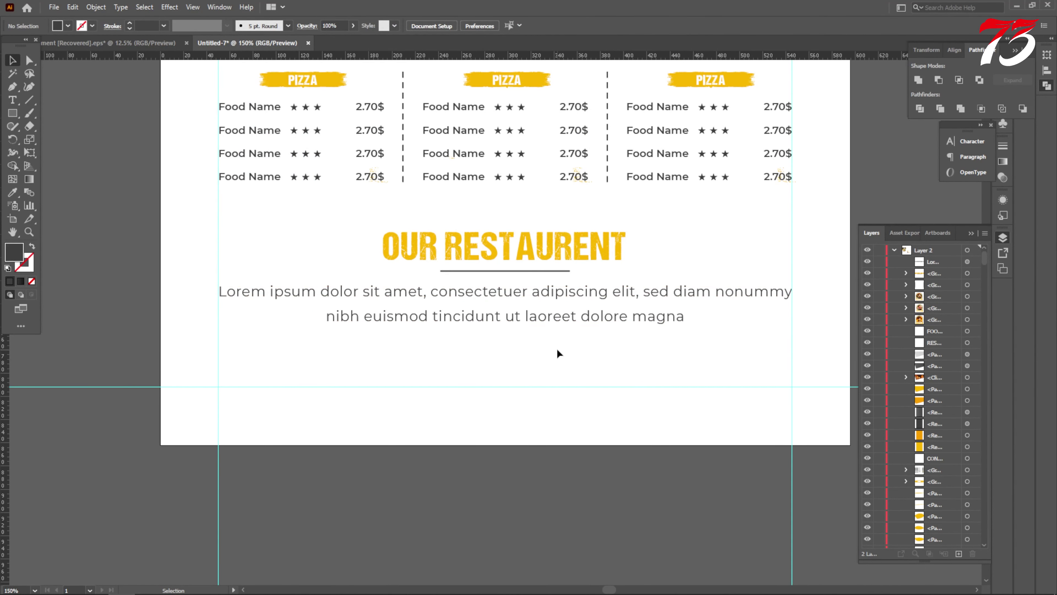
Step: Try to move the CONTACT US text and contact details from the pasteboard onto the flyer's lower part
scroll(421, 317, "down", 2)
scroll(505, 324, "down", 3)
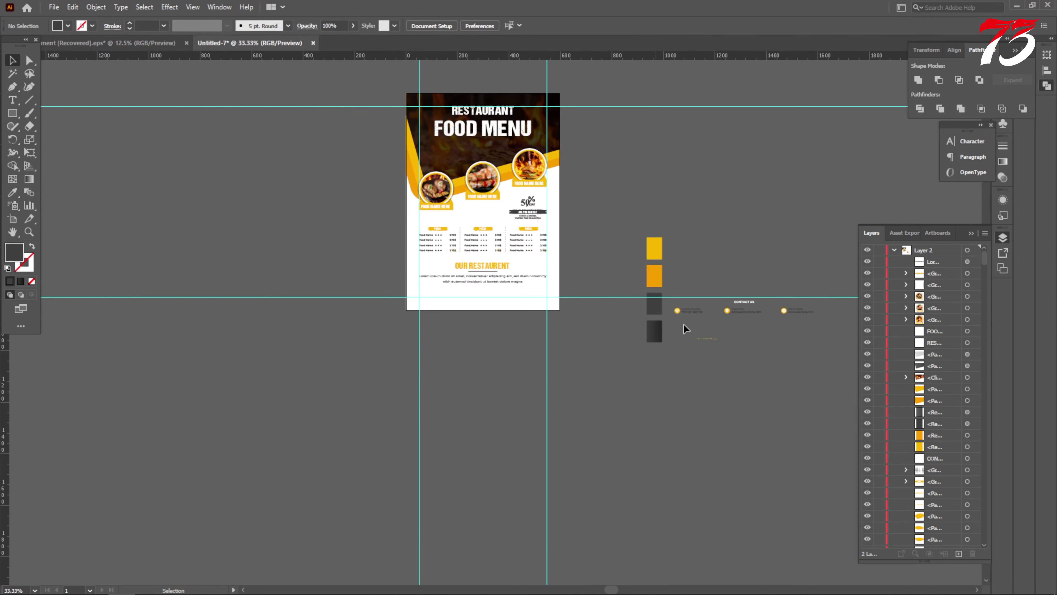
scroll(773, 322, "up", 3, "alt")
left_click_drag(849, 326, 849, 327)
scroll(849, 327, "down", 1, "alt")
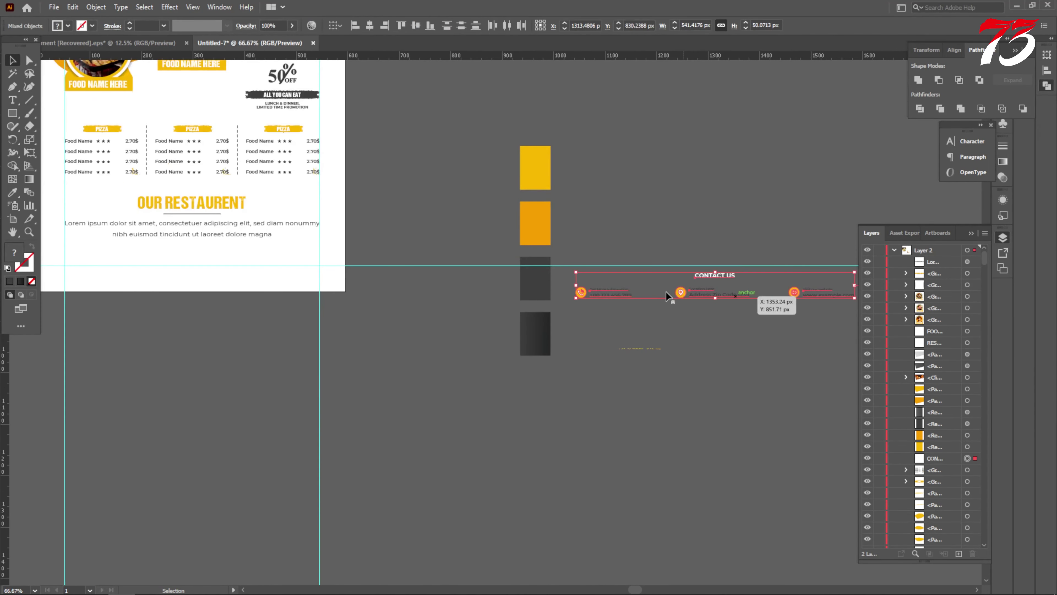
left_click_drag(583, 294, 76, 264)
scroll(488, 292, "down", 2, "alt")
scroll(424, 287, "up", 4, "alt")
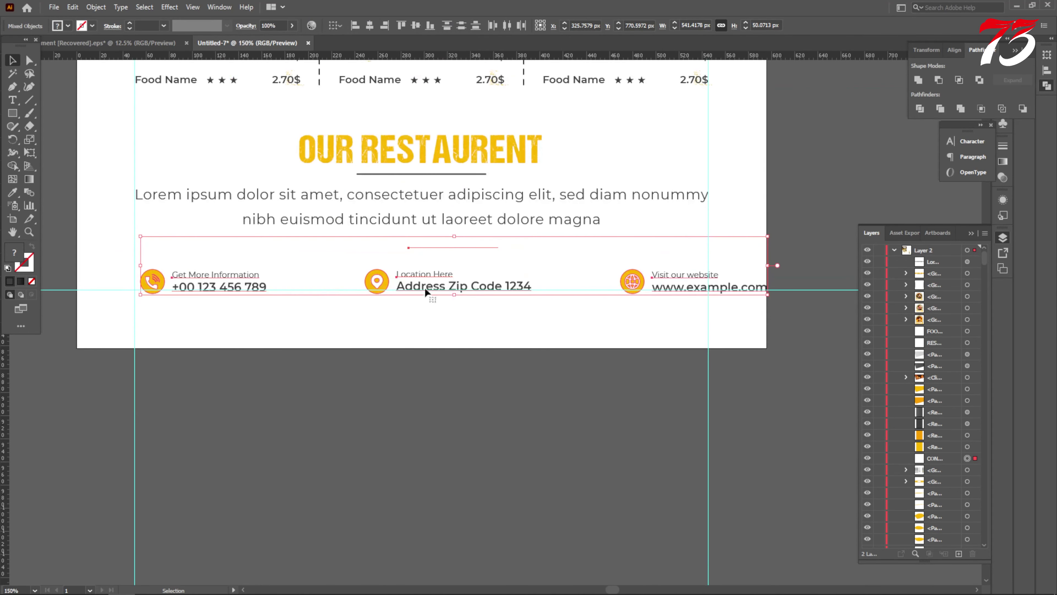
Step: Try to bring the contact block to the front and place it below the artboard, and undo its placement
right_click(422, 276)
mouse_move(470, 415)
left_click(588, 417)
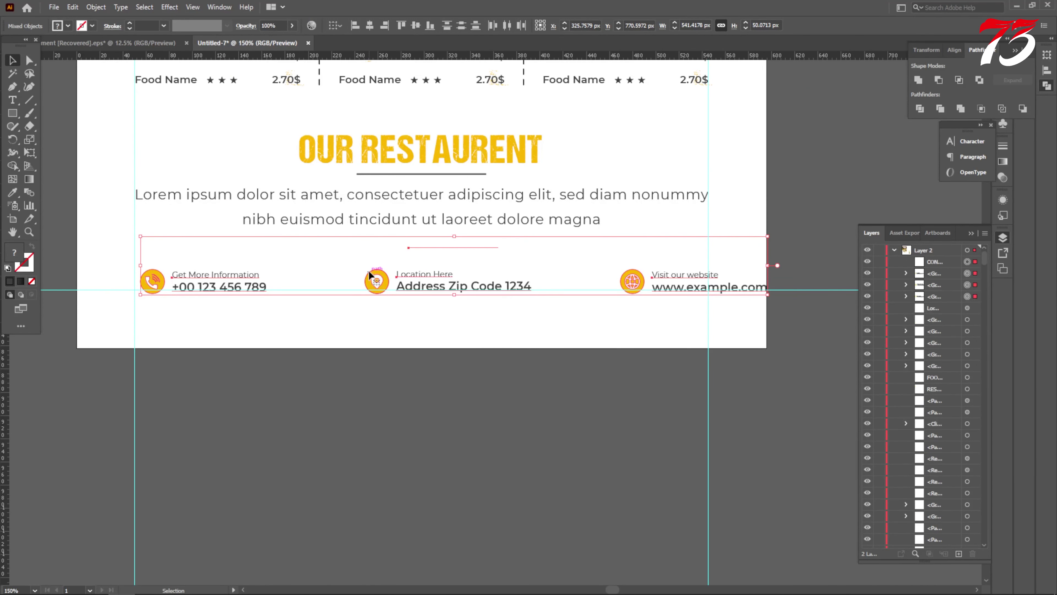
left_click_drag(369, 273, 393, 432)
scroll(342, 376, "down", 4, "alt")
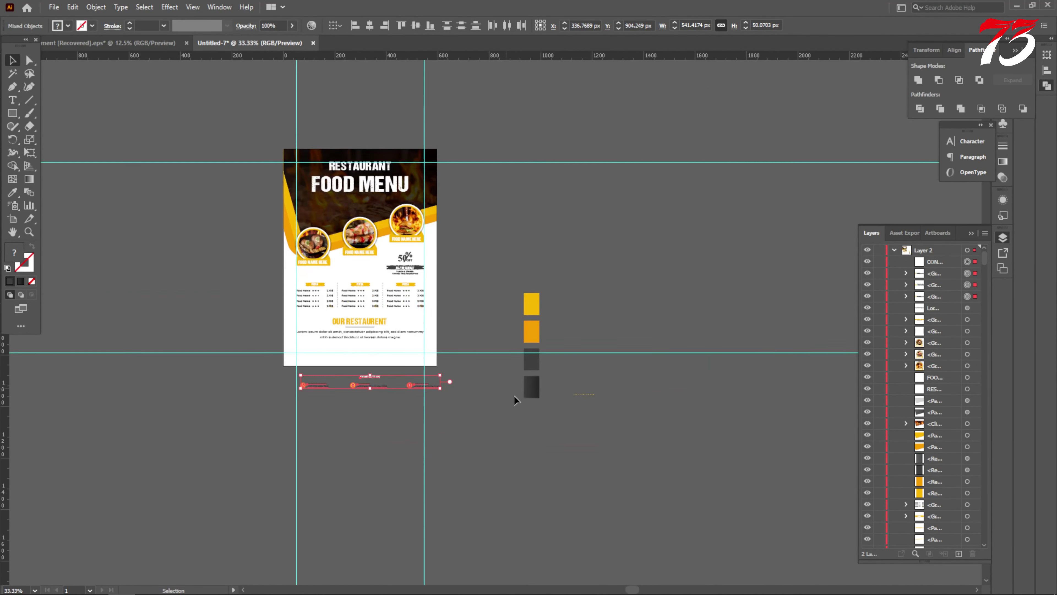
scroll(590, 408, "up", 2, "alt")
key("ctrl+z")
key("ctrl+z")
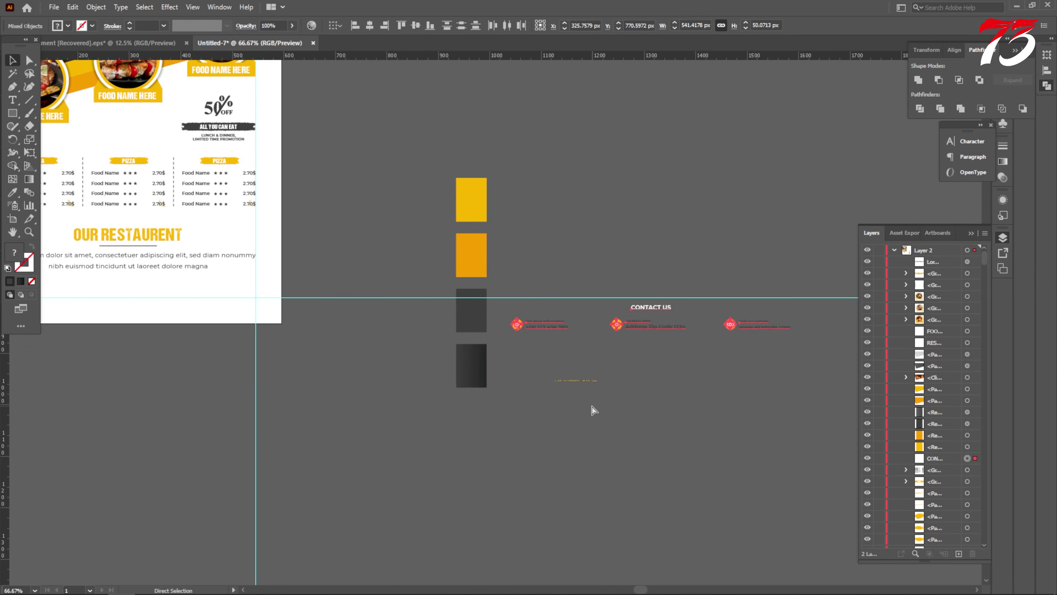
key("ctrl+z")
left_click(600, 423)
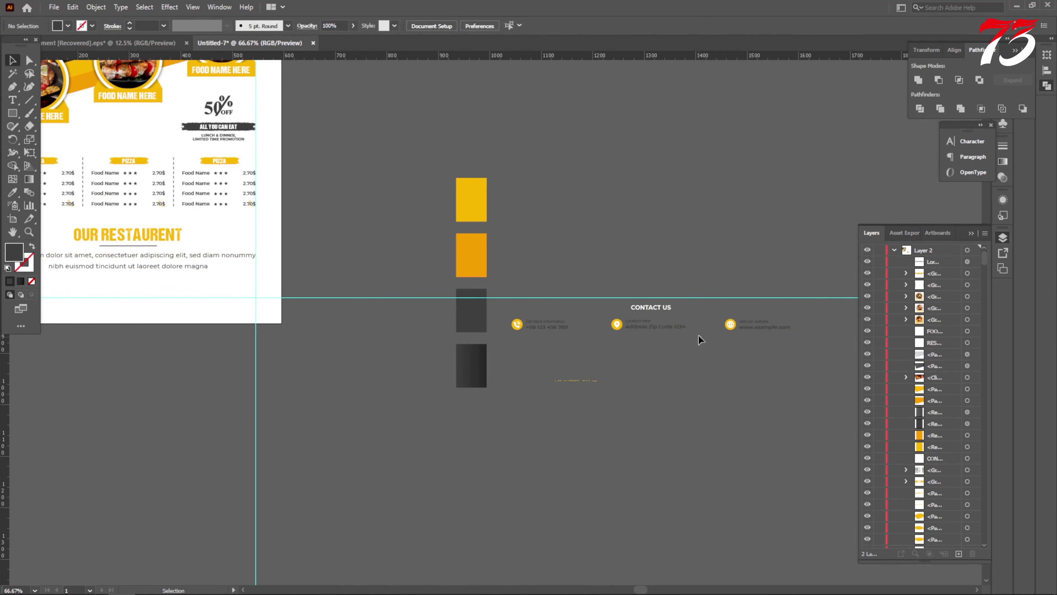
Step: Copy the middle column's PIZZA badge onto the pasteboard near the contact details and ungroup the copy
scroll(698, 335, "up", 1, "alt")
scroll(684, 332, "down", 2, "alt")
left_click(261, 204)
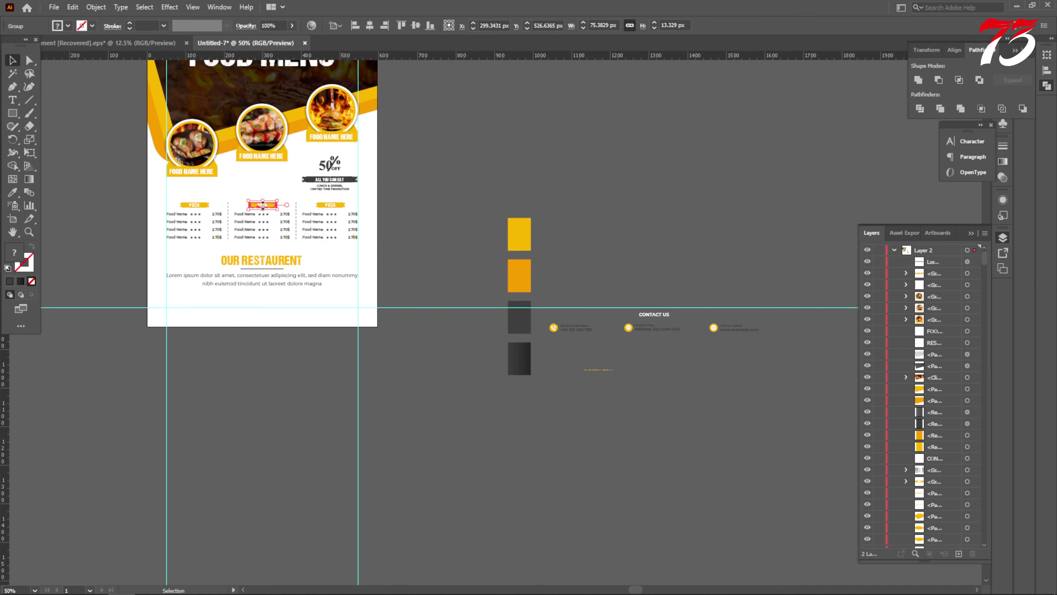
scroll(262, 204, "up", 1, "alt")
left_click_drag(271, 201, 832, 388)
left_click_drag(778, 420, 314, 351)
scroll(570, 385, "up", 1, "alt")
mouse_move(182, 249)
left_mouse_down()
mouse_move(479, 202)
mouse_move(608, 313)
mouse_move(702, 308)
left_mouse_up()
right_click(478, 202)
left_click(462, 217)
Step: Place the copied yellow brush shape behind the CONTACT US text and center the two on each other
scroll(631, 318, "up", 3, "alt")
left_click_drag(577, 330, 591, 339)
scroll(555, 310, "down", 2, "alt")
left_click_drag(510, 265, 537, 303)
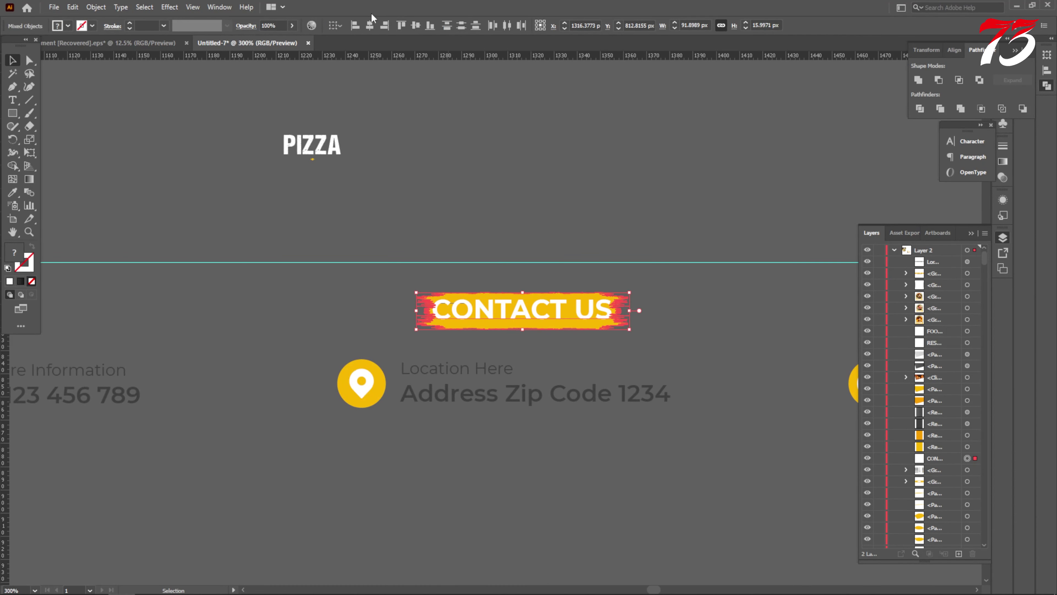
left_click(543, 166)
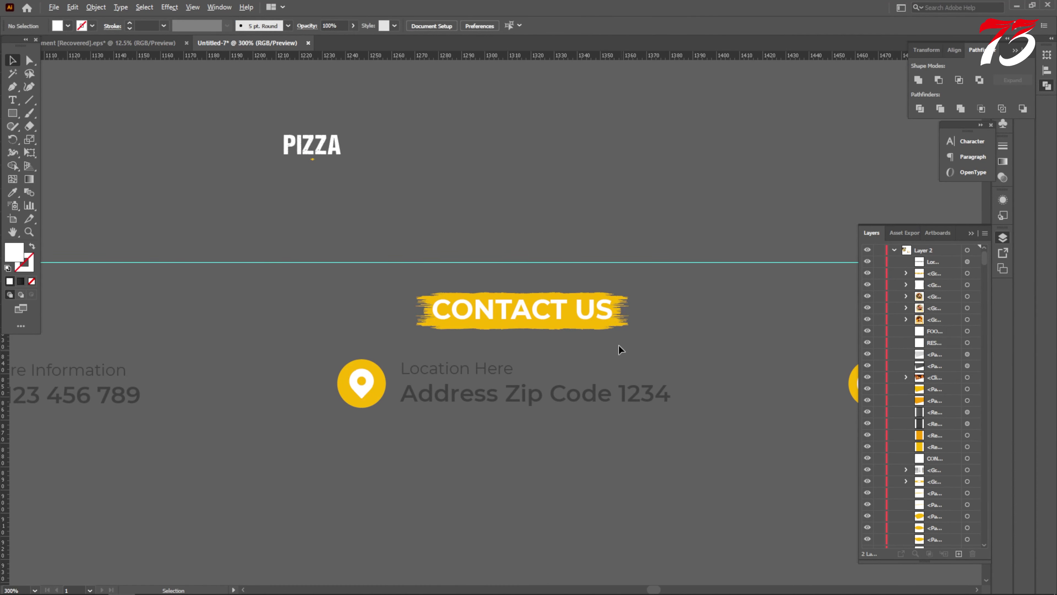
Step: Enlarge the brush shape from its center to about 104 px wide and group it with the CONTACT US text
scroll(611, 337, "up", 3, "alt")
left_click(618, 297)
left_click_drag(657, 268, 694, 266, "alt+shift")
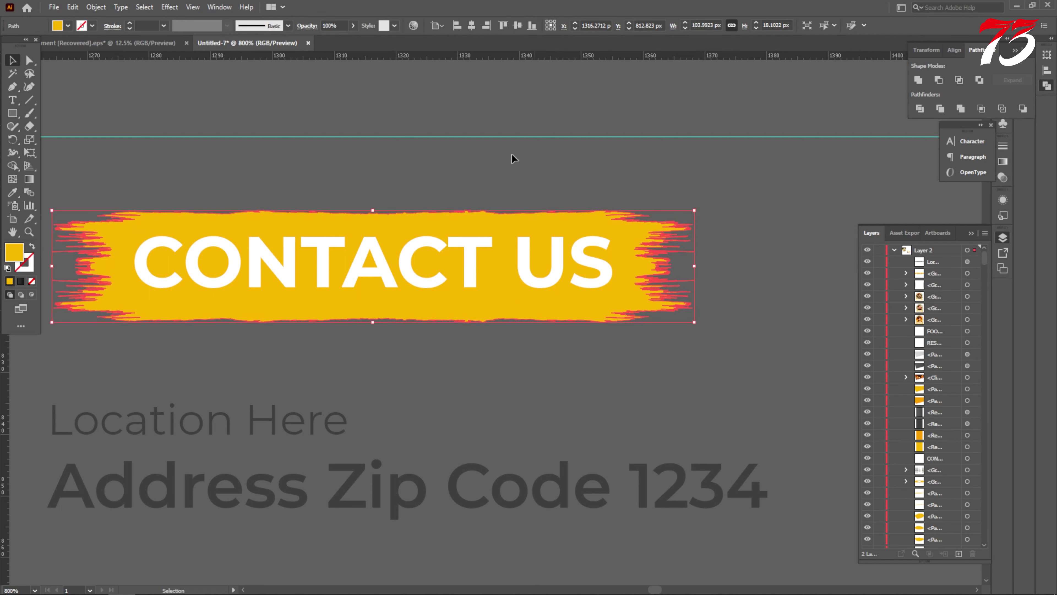
left_click_drag(327, 160, 441, 349)
scroll(440, 348, "up", 1, "ctrl")
key("v")
left_click(512, 275)
scroll(512, 275, "down", 6)
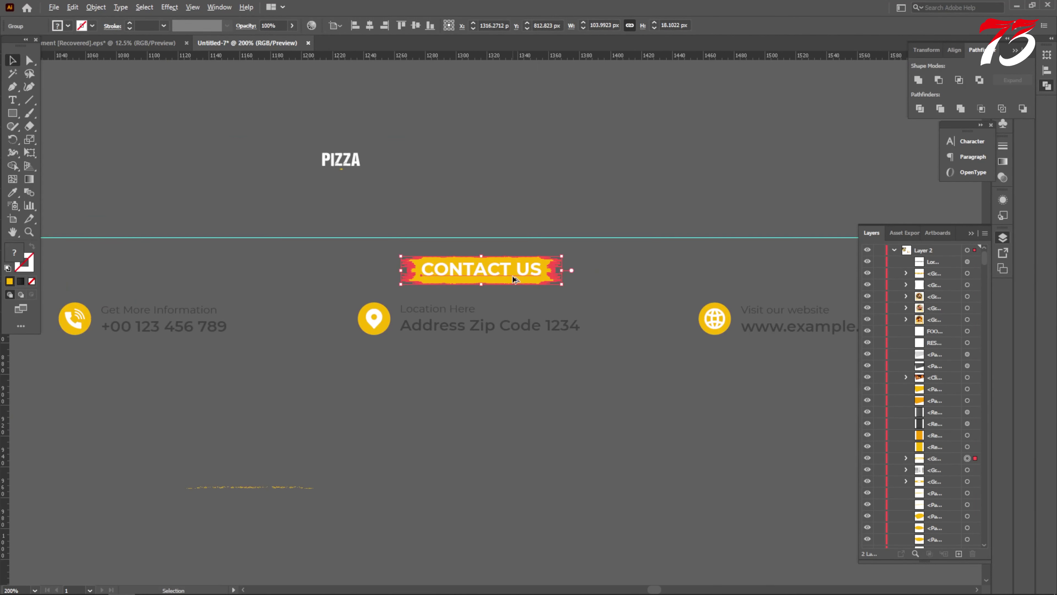
Step: Center the CONTACT US badge horizontally over the row of contact details
left_click(213, 292)
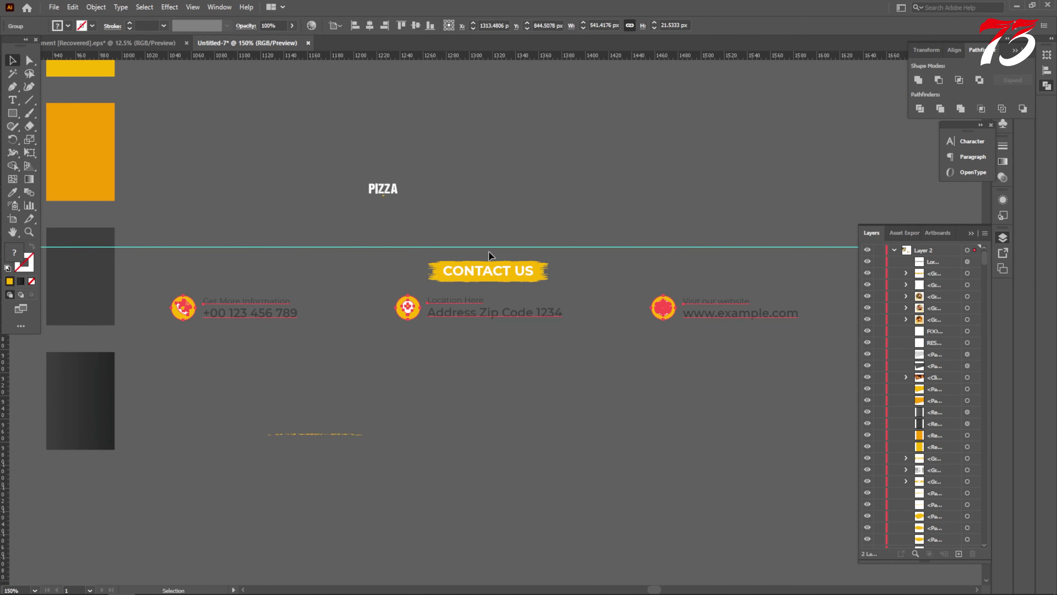
left_click(489, 268, "shift")
left_click(369, 25)
scroll(633, 239, "down", 3, "alt")
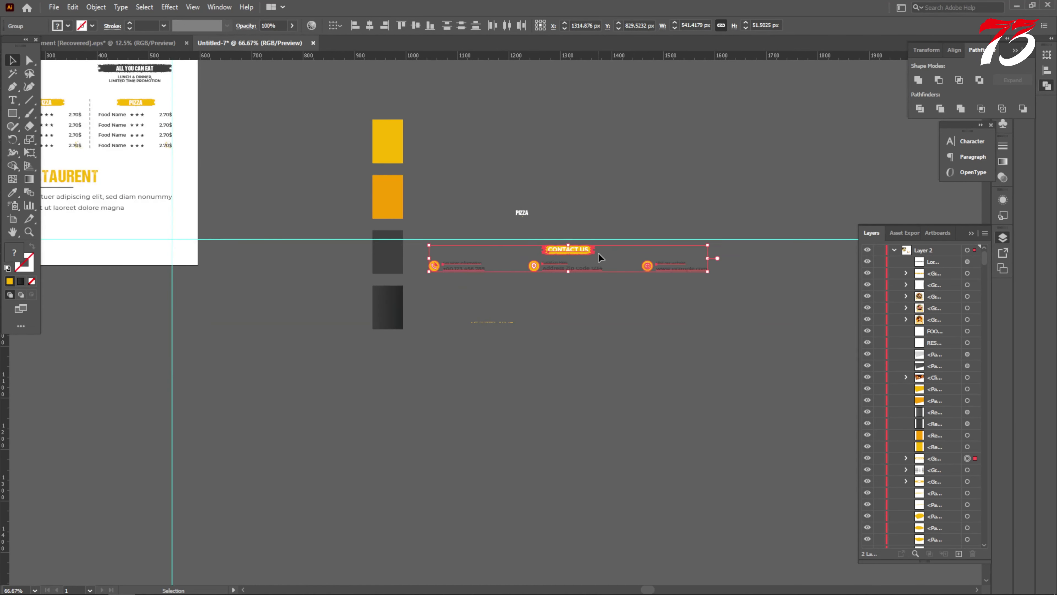
left_click_drag(576, 247, 377, 254)
key("ctrl+z")
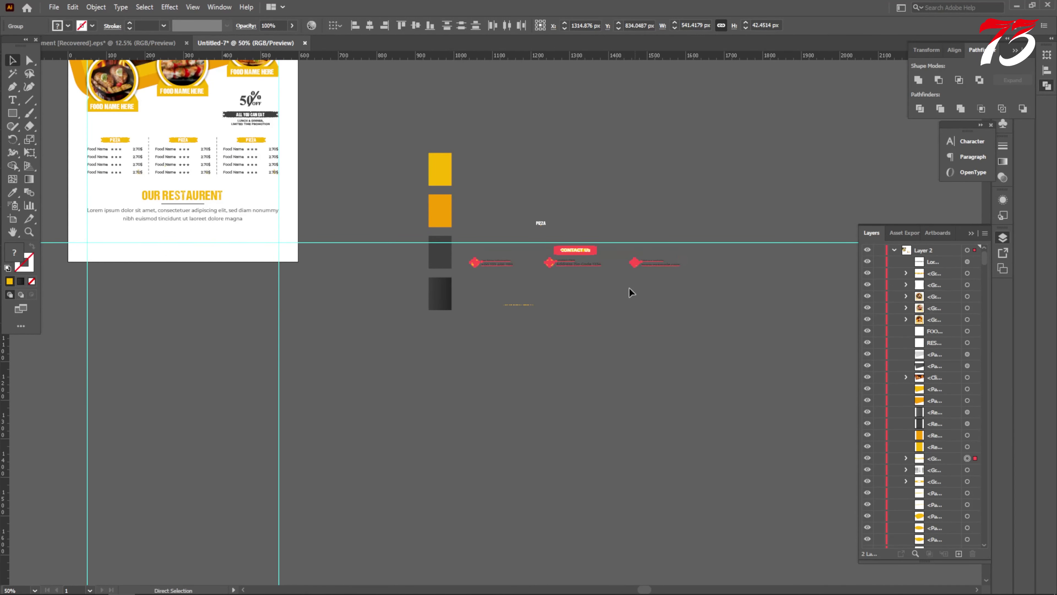
Step: Move the contact block onto the flyer's bottom, align it to the left margin guide and scale it to the right one
left_click(630, 292)
left_click(585, 251)
left_click_drag(586, 254, 206, 239)
scroll(79, 260, "up", 3)
left_click_drag(79, 261, 69, 230)
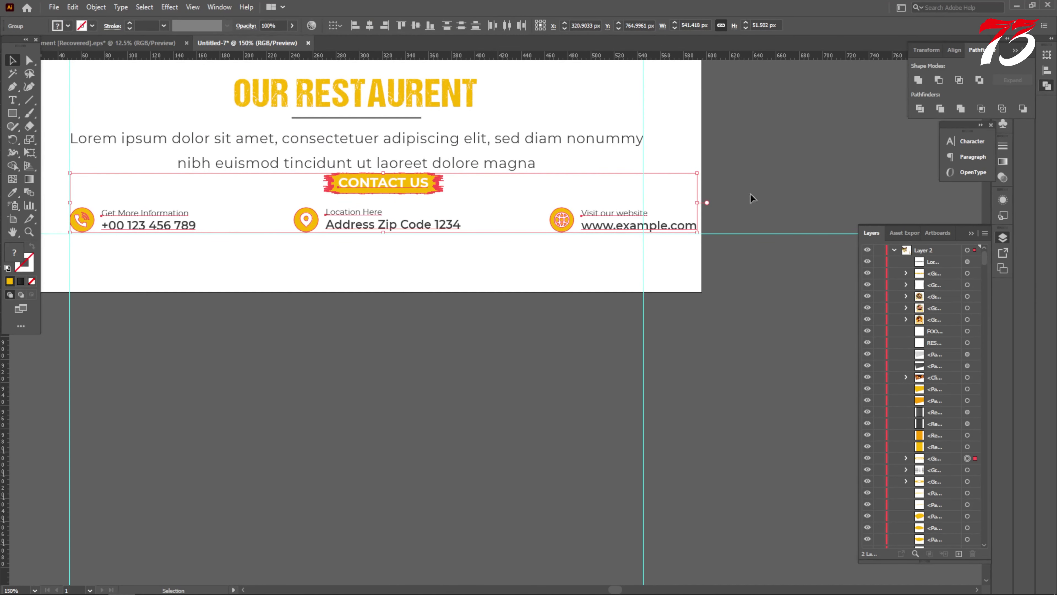
left_click_drag(700, 180, 643, 177)
left_click(531, 335)
Step: Move the OUR RESTAURENT heading, its line and the paragraph up to open space above the CONTACT US badge
scroll(284, 213, "up", 4)
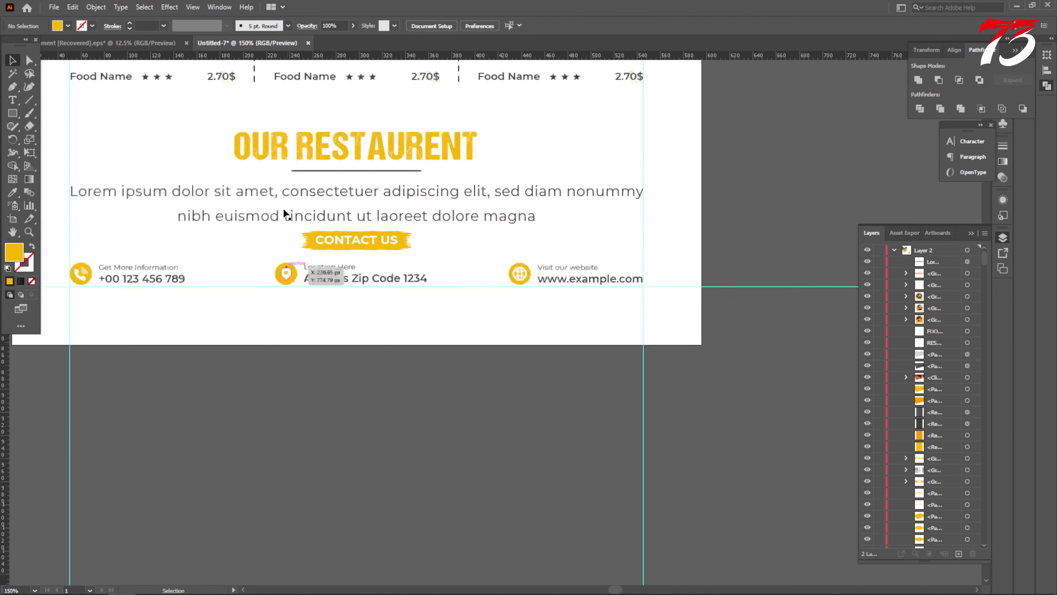
left_click_drag(352, 298, 353, 296)
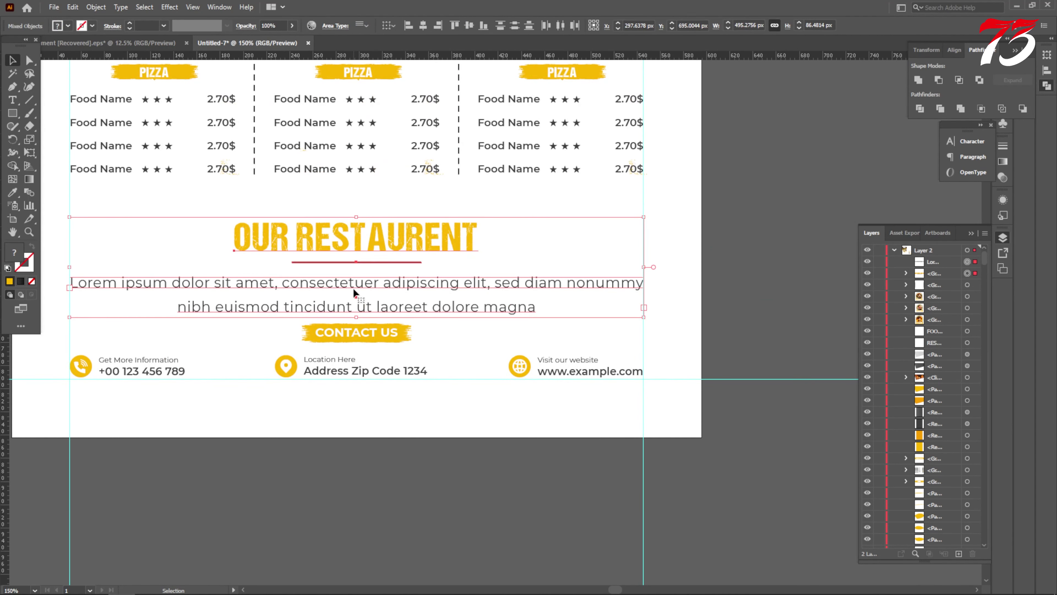
key("shift+Up")
key("shift+Up")
key("shift+Up")
Step: Nudge the whole three-column price menu up to widen the space above the OUR RESTAURENT heading
scroll(383, 287, "up", 4)
left_click_drag(123, 166, 636, 312)
key("Up")
key("Up")
key("Up")
key("Up")
key("Up")
key("Up")
key("Up")
key("Up")
key("Up")
key("Up")
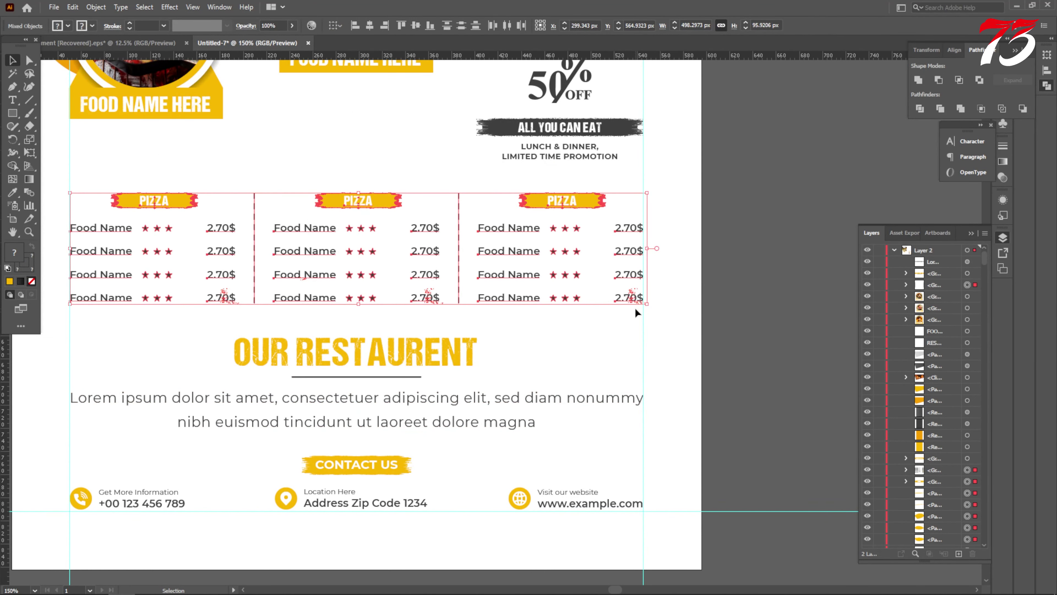
left_click(808, 245)
Step: Nudge the OUR RESTAURENT heading, its line and the paragraph a few pixels further up toward the price menu
scroll(272, 294, "down", 2)
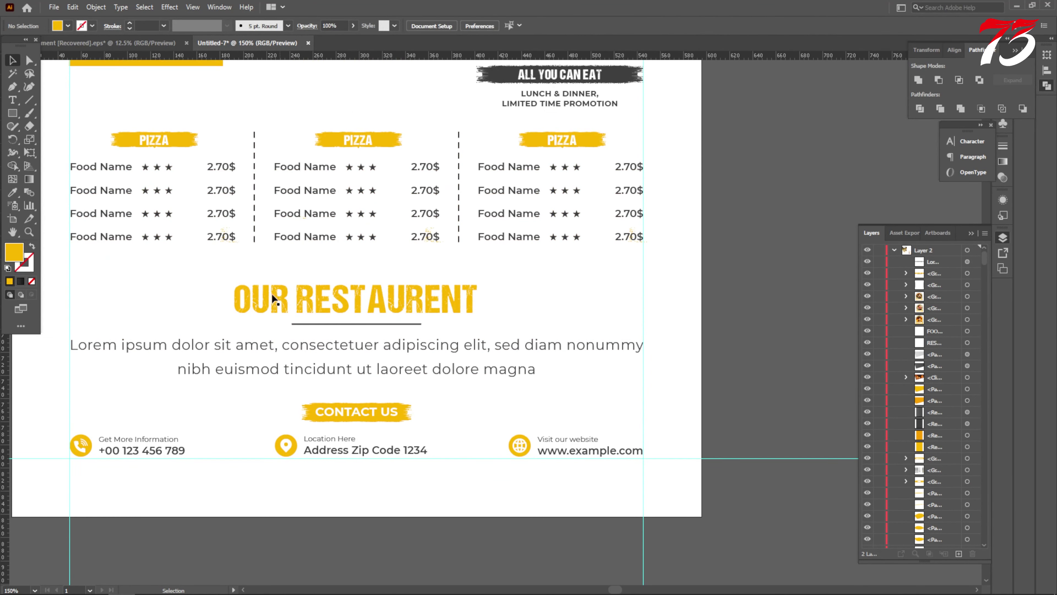
left_click(516, 387)
key("Up")
key("Up")
key("Up")
key("Up")
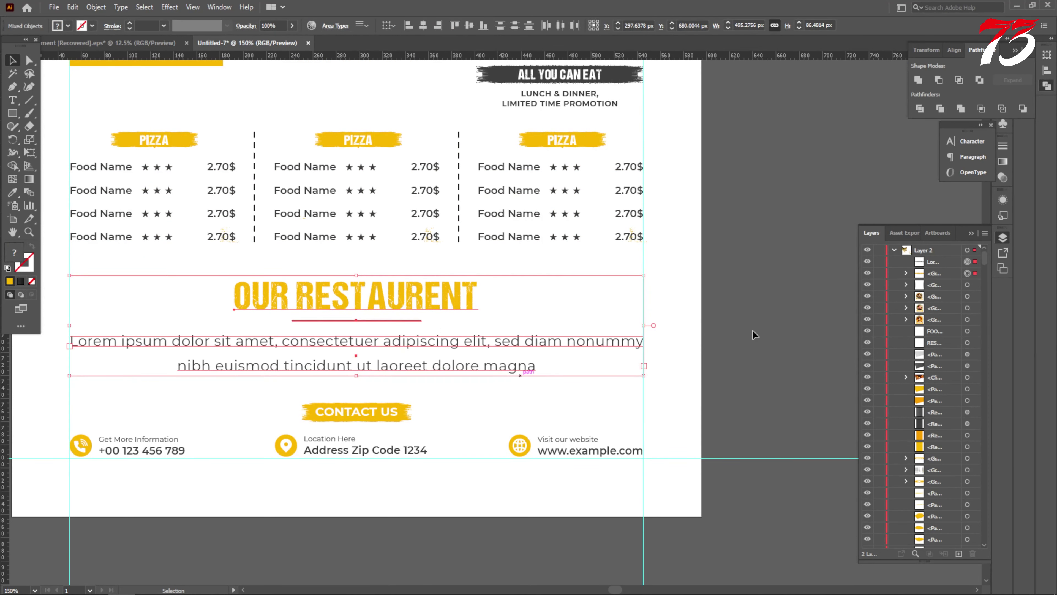
left_click(755, 331)
Step: Nudge the CONTACT US badge slightly up, away from the contact details row
left_click(370, 416)
key("Up")
key("Up")
key("Up")
key("Up")
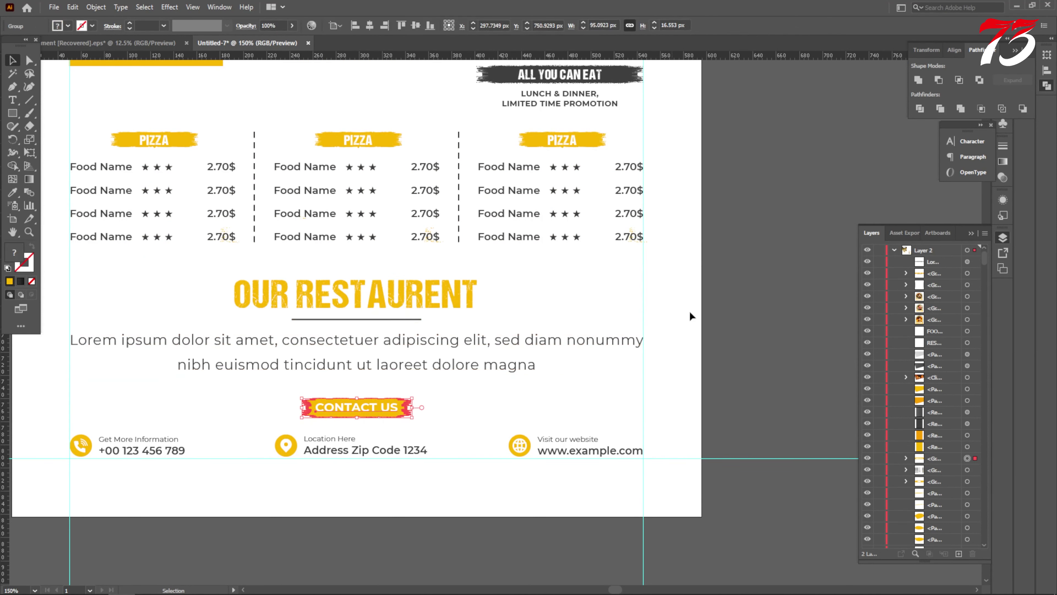
left_click(689, 309)
Step: Draw a horizontal line across the artboard's full width at the CONTACT US badge and give it a 1 pt stroke
key("ctrl+minus")
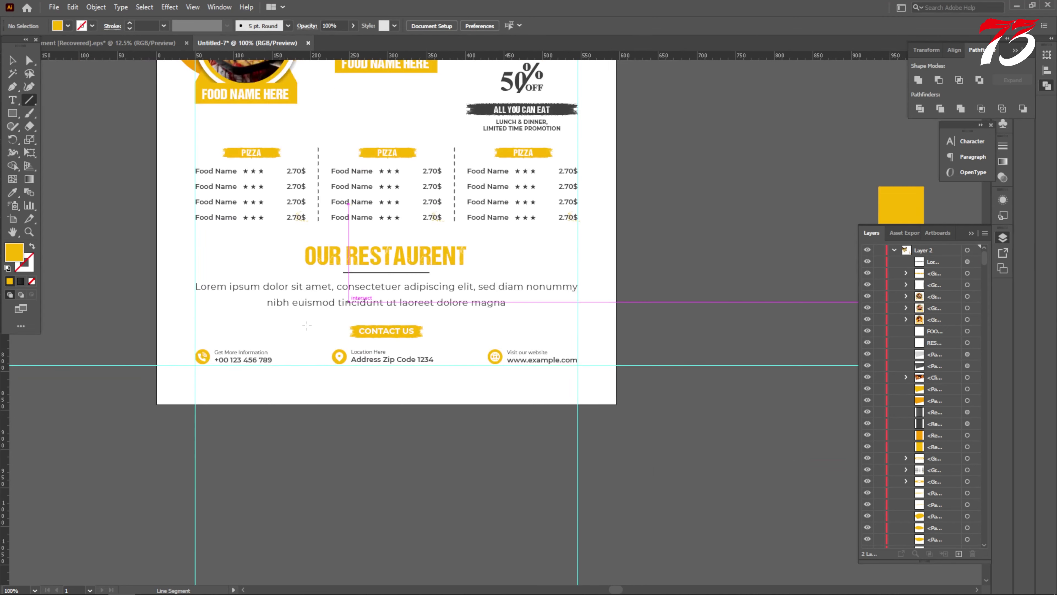
left_click_drag(157, 329, 617, 323)
left_click(12, 60)
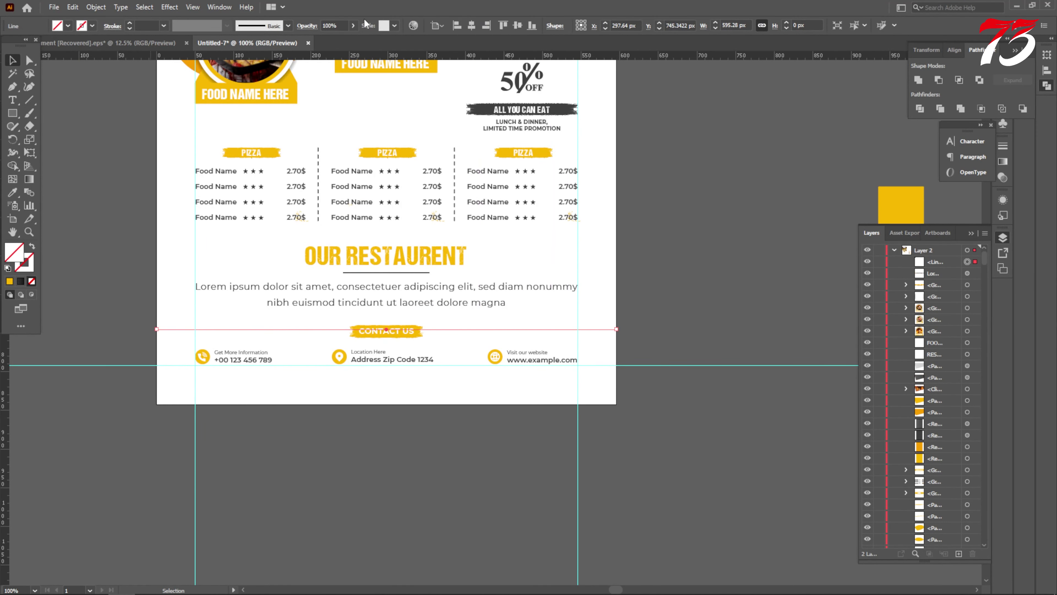
left_click(129, 24)
left_click(720, 296)
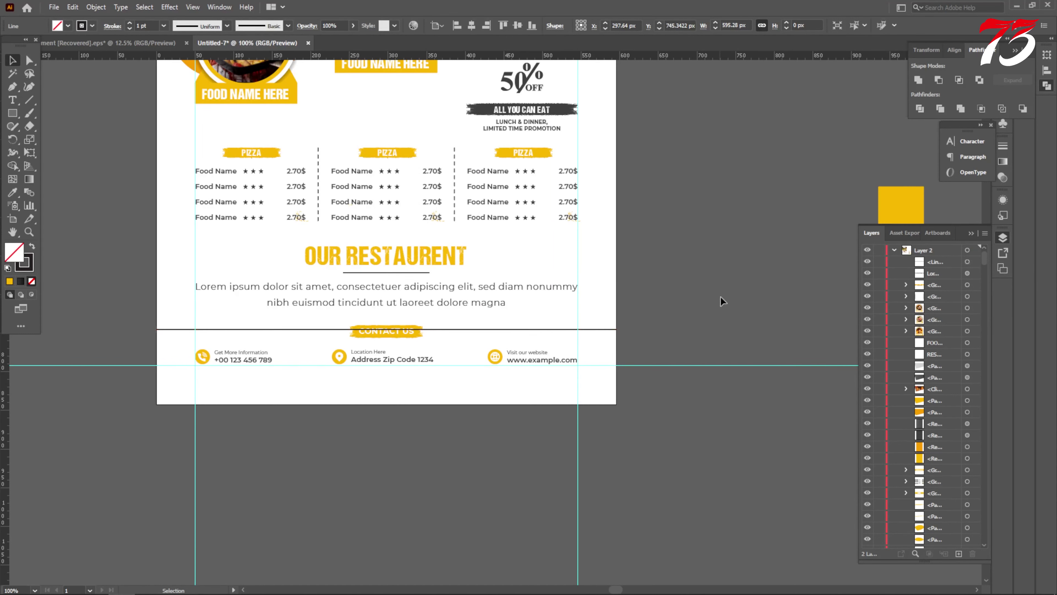
Step: Align the horizontal line with the middle of the CONTACT US badge and send it behind the badge
scroll(429, 332, "up", 3)
left_click_drag(430, 317, 430, 321)
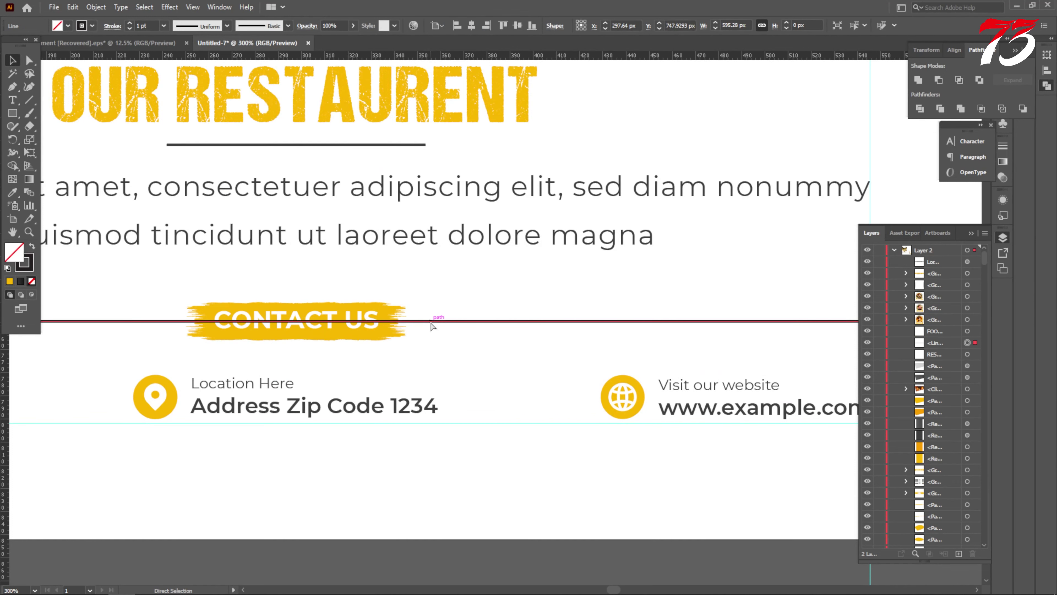
key("ctrl+[")
key("ctrl+[")
key("ctrl+[")
key("ctrl+[")
key("ctrl+[")
key("ctrl+[")
key("ctrl+[")
key("ctrl+[")
key("ctrl+[")
scroll(498, 254, "down", 3)
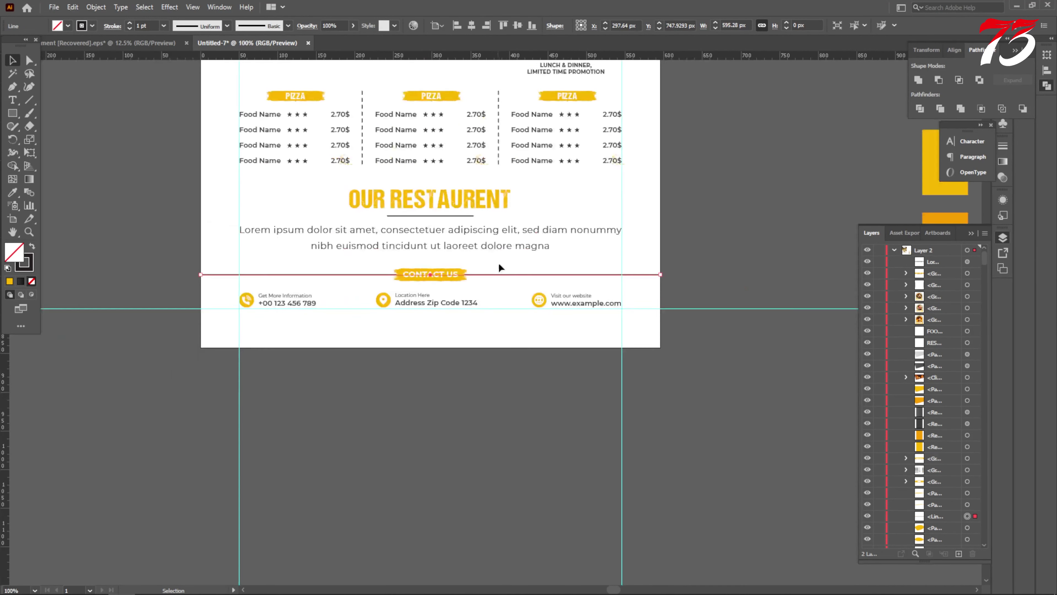
left_click(517, 405)
Step: Create a triangle below the middle food badge using the Star tool with 3 points
scroll(452, 366, "down", 1)
scroll(453, 365, "up", 4)
scroll(453, 366, "down", 1)
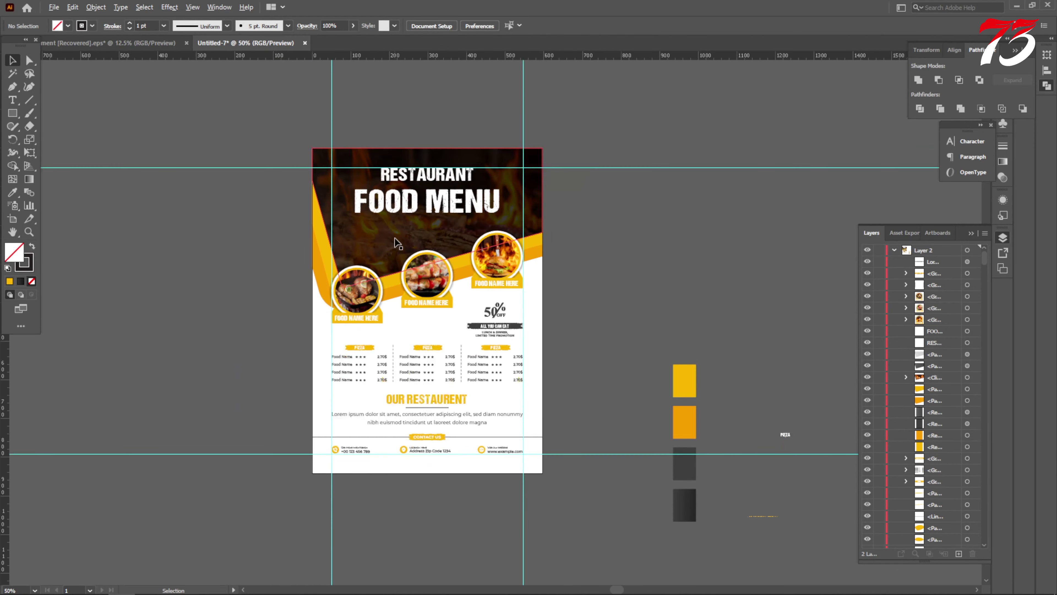
left_click_drag(14, 125, 54, 162)
scroll(429, 327, "up", 4)
left_click(429, 323)
type("3")
key("Return")
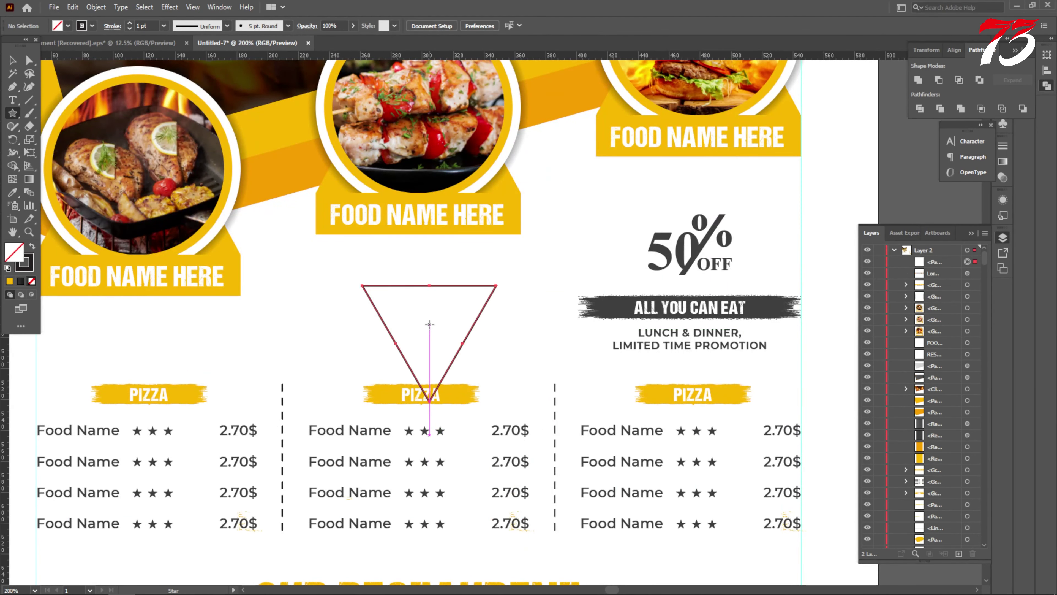
Step: Fill the triangle with the food badge's yellow, shrink it to about 23 × 20 px and add an upward-pointing copy beside it
scroll(509, 212, "down", 1)
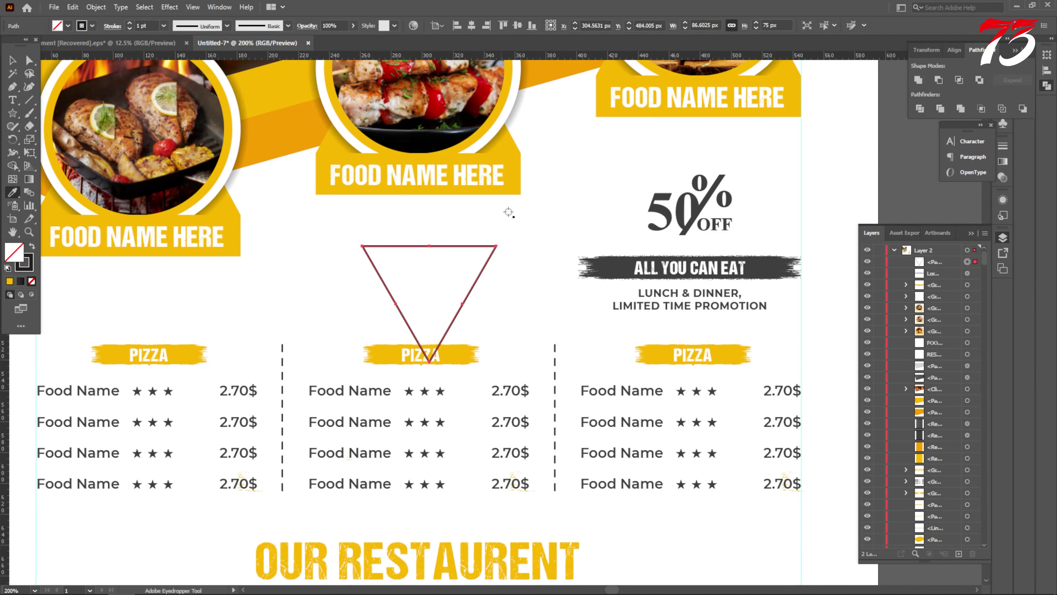
left_click(510, 186)
left_click(12, 60)
left_click_drag(429, 362, 343, 293)
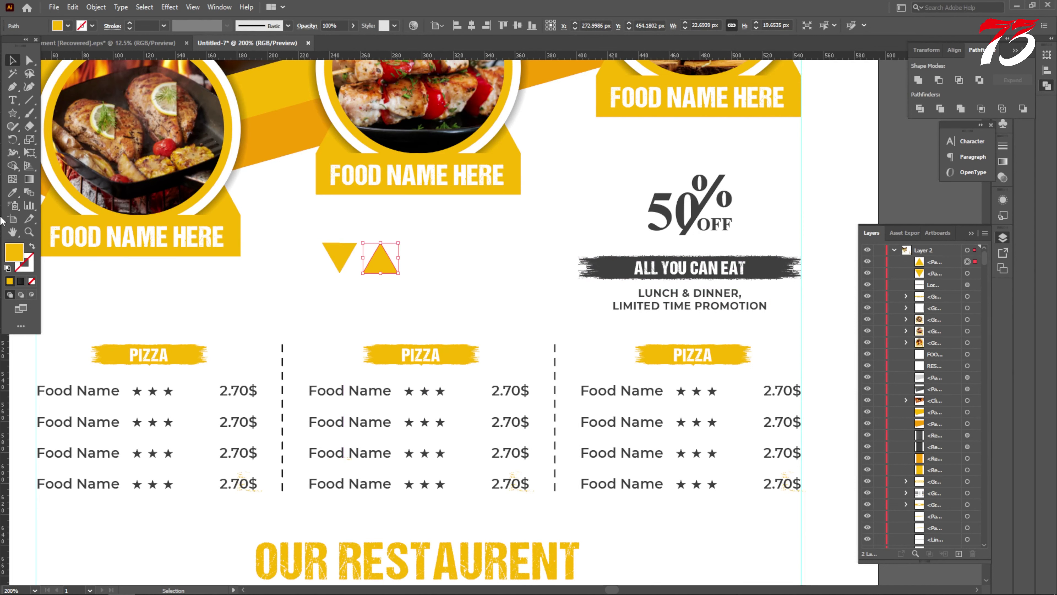
Step: Color the upward-pointing triangle with the dark grey of the ALL YOU CAN EAT brush and group both triangles
left_click(12, 193)
left_click(599, 266)
left_click(12, 60)
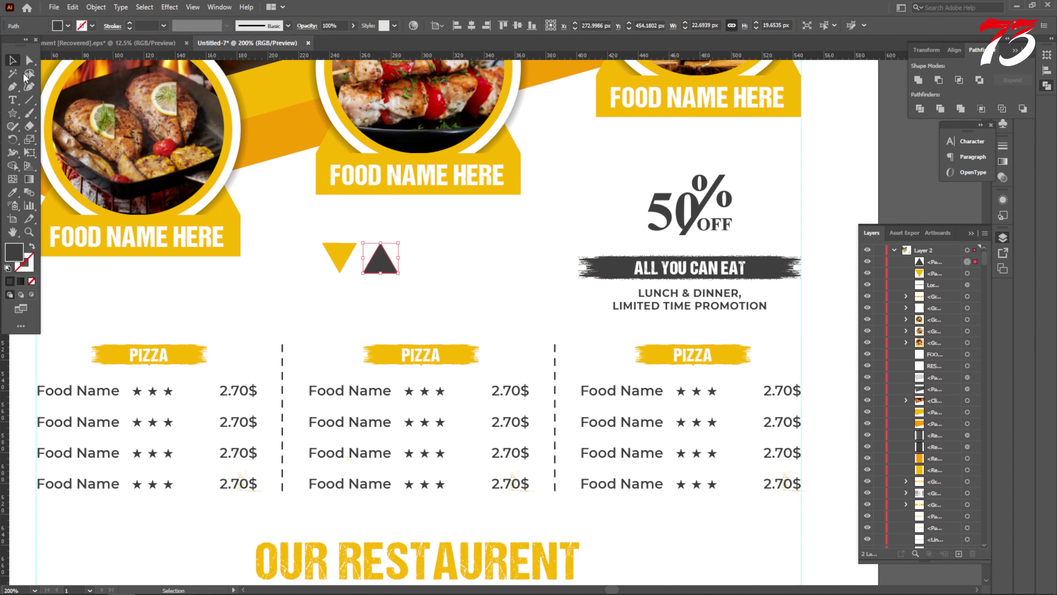
scroll(368, 259, "up", 4)
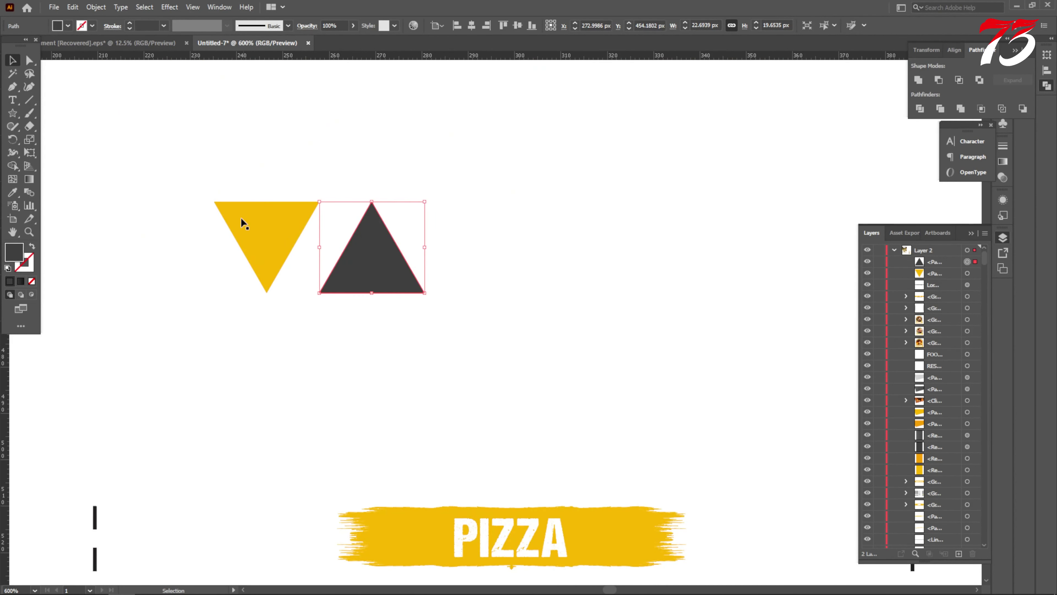
left_click(240, 217, "shift")
key("ctrl+g")
Step: Move the triangle group slightly right and down in the space below the middle food badge
scroll(469, 263, "down", 4)
scroll(470, 288, "down", 3)
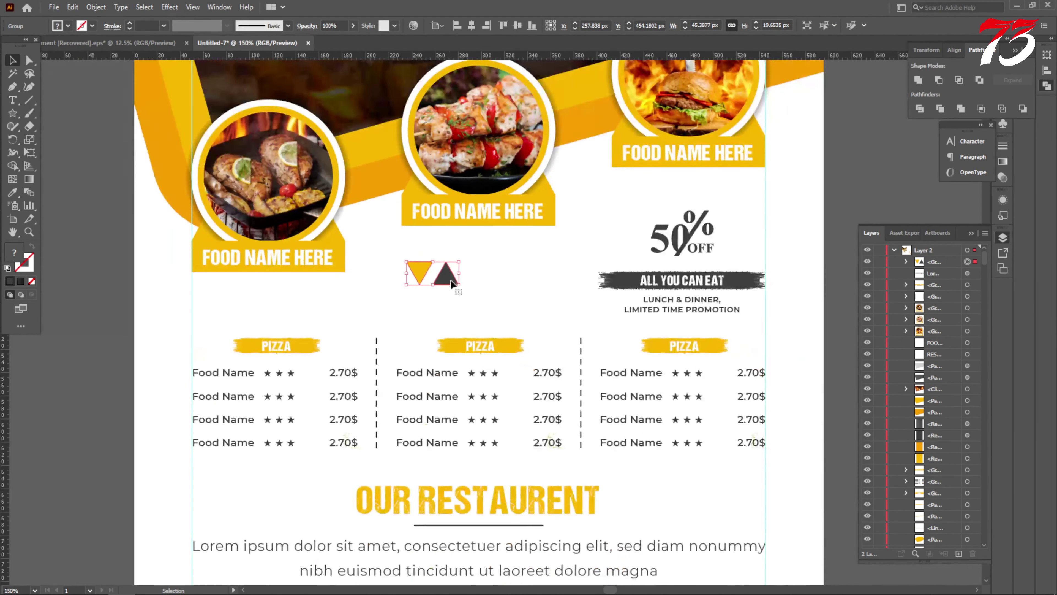
mouse_move(458, 284)
left_mouse_down()
mouse_move(470, 284)
mouse_move(456, 285)
mouse_move(460, 292)
left_mouse_up()
scroll(457, 296, "down", 4)
left_click(603, 278)
Step: Review the complete flyer layout, from the header to the contact details row
scroll(464, 297, "up", 4)
scroll(460, 292, "down", 3)
left_click(636, 251)
scroll(637, 251, "up", 2)
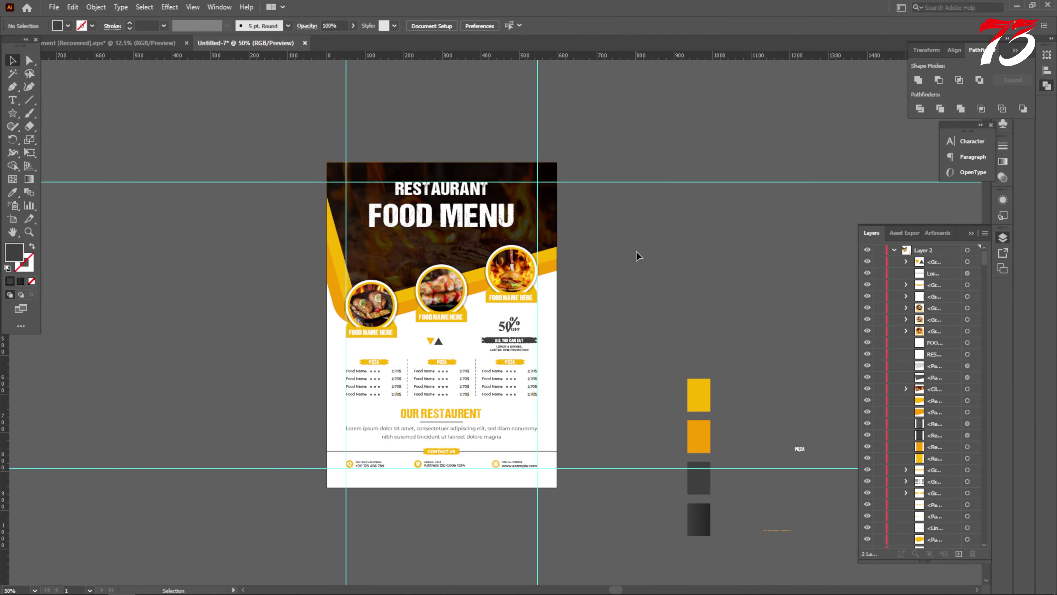
scroll(639, 256, "up", 2)
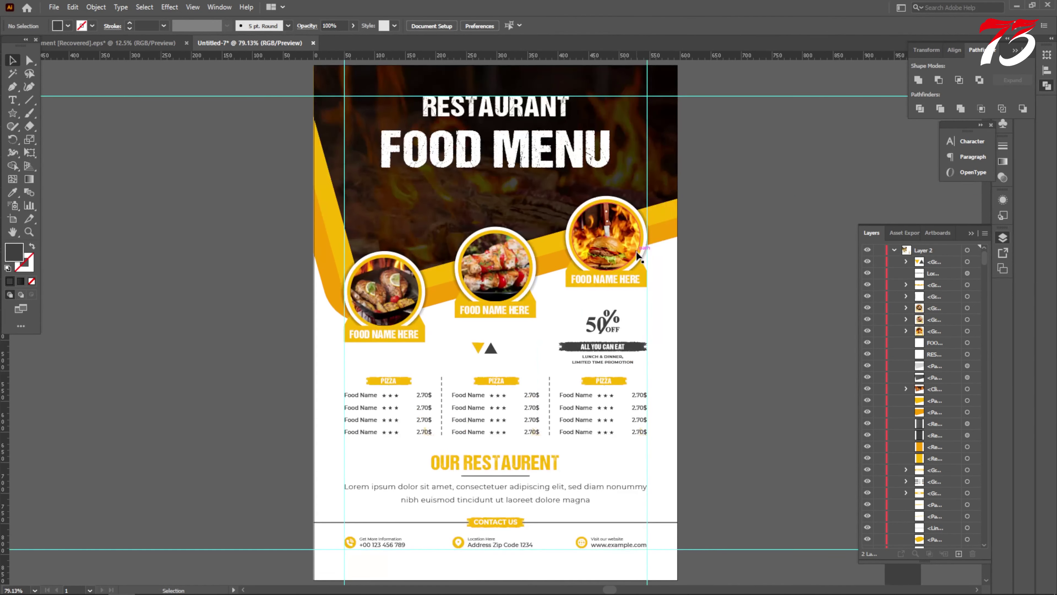
left_click(630, 349)
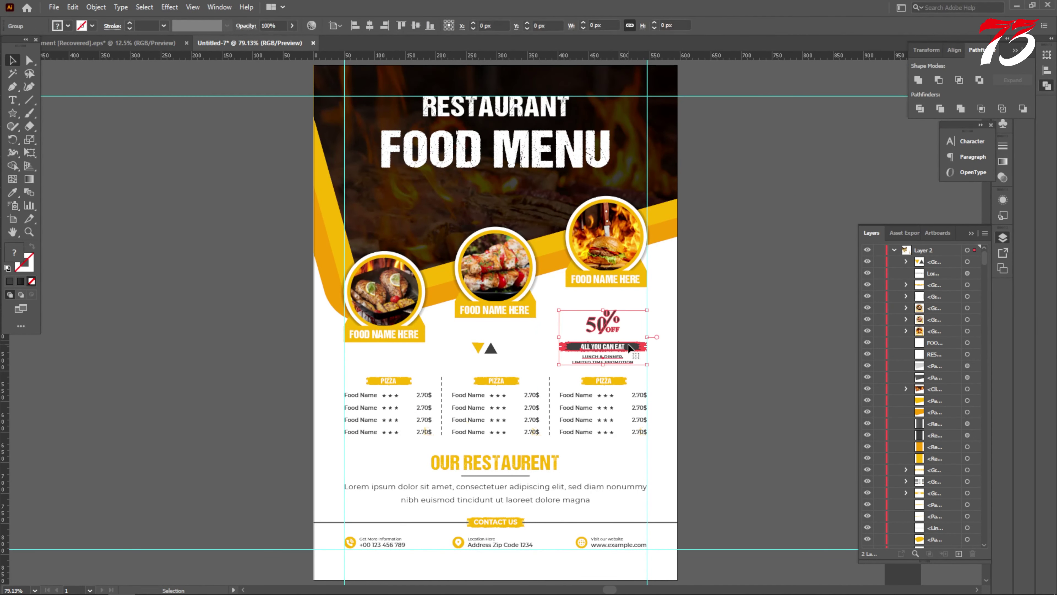
left_click(768, 275)
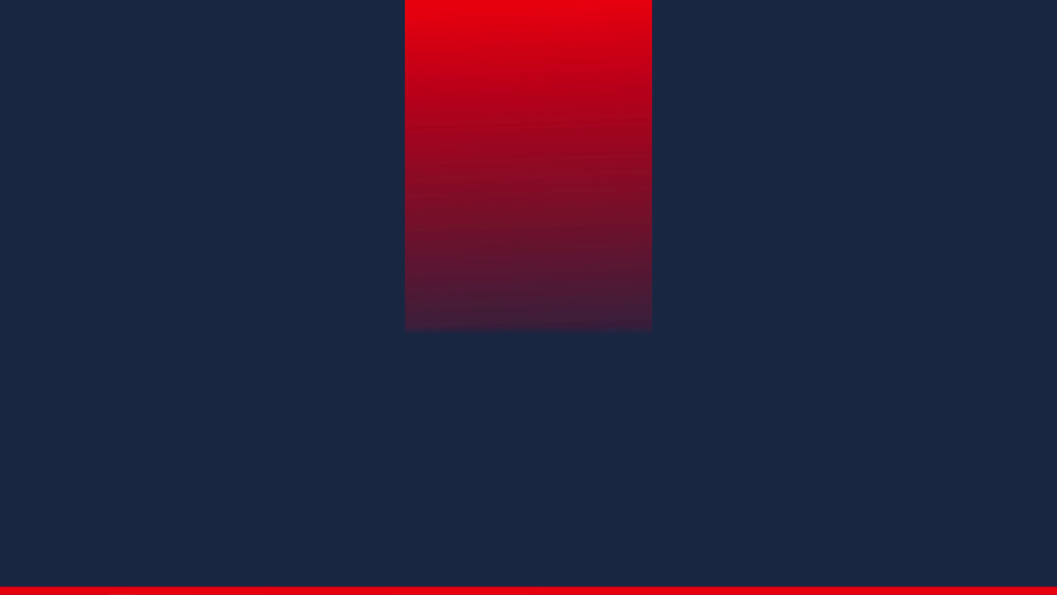